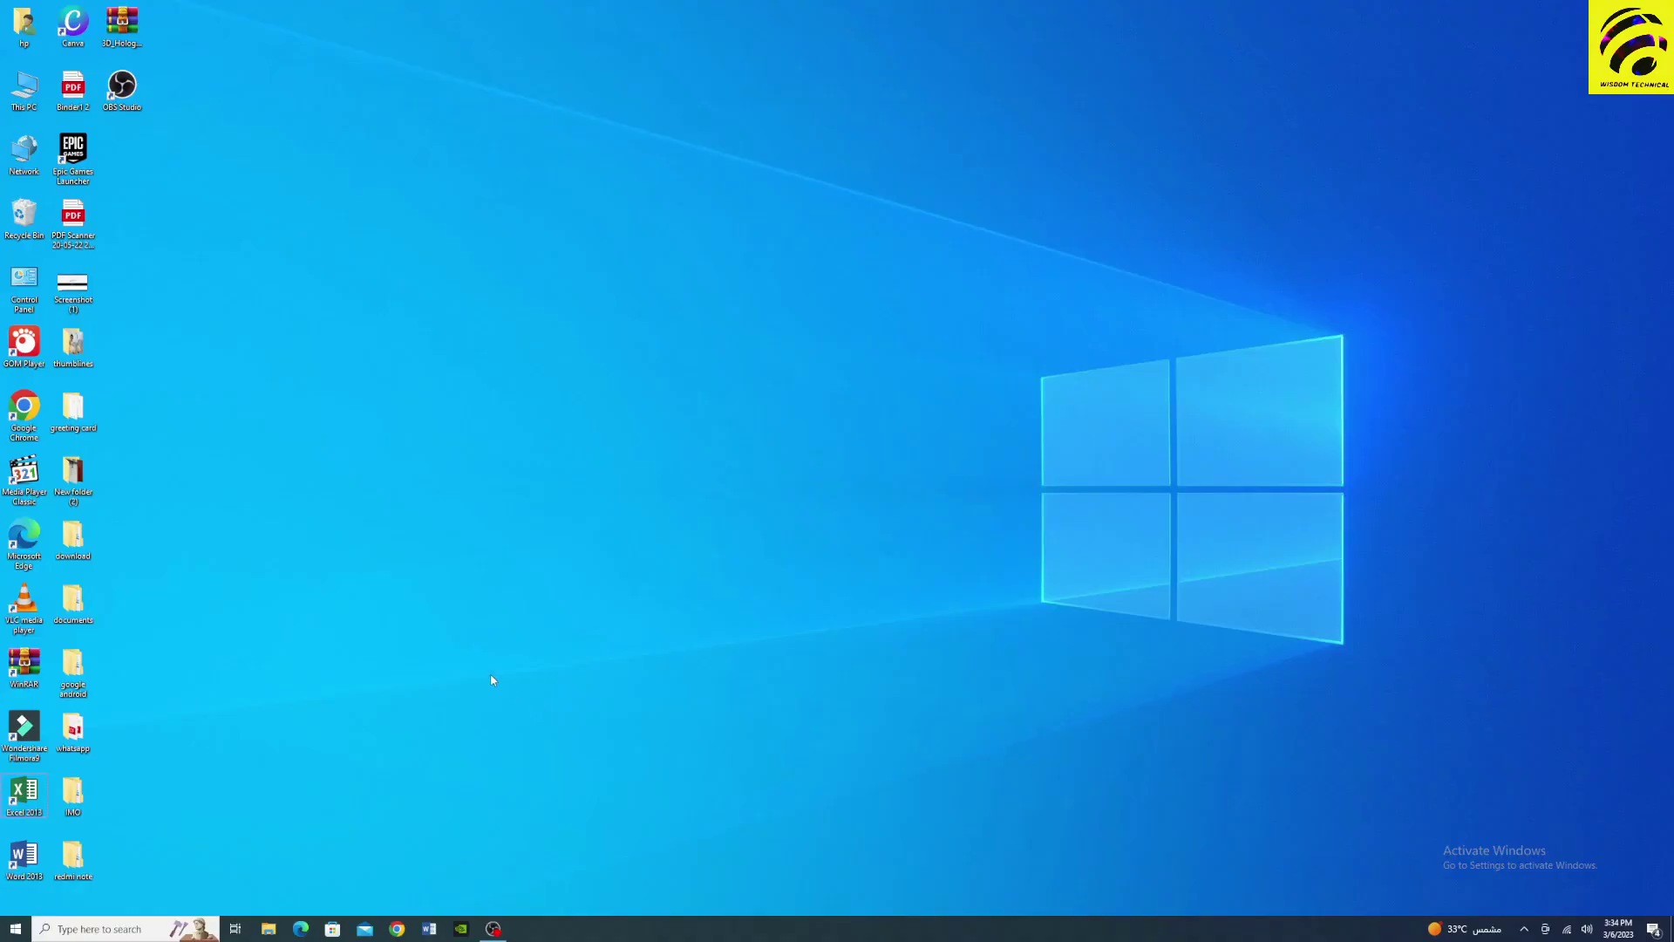
- Launch Excel 2013, skip activation, and create a workbook from the Wedding budget tracker template
double_click(29, 787)
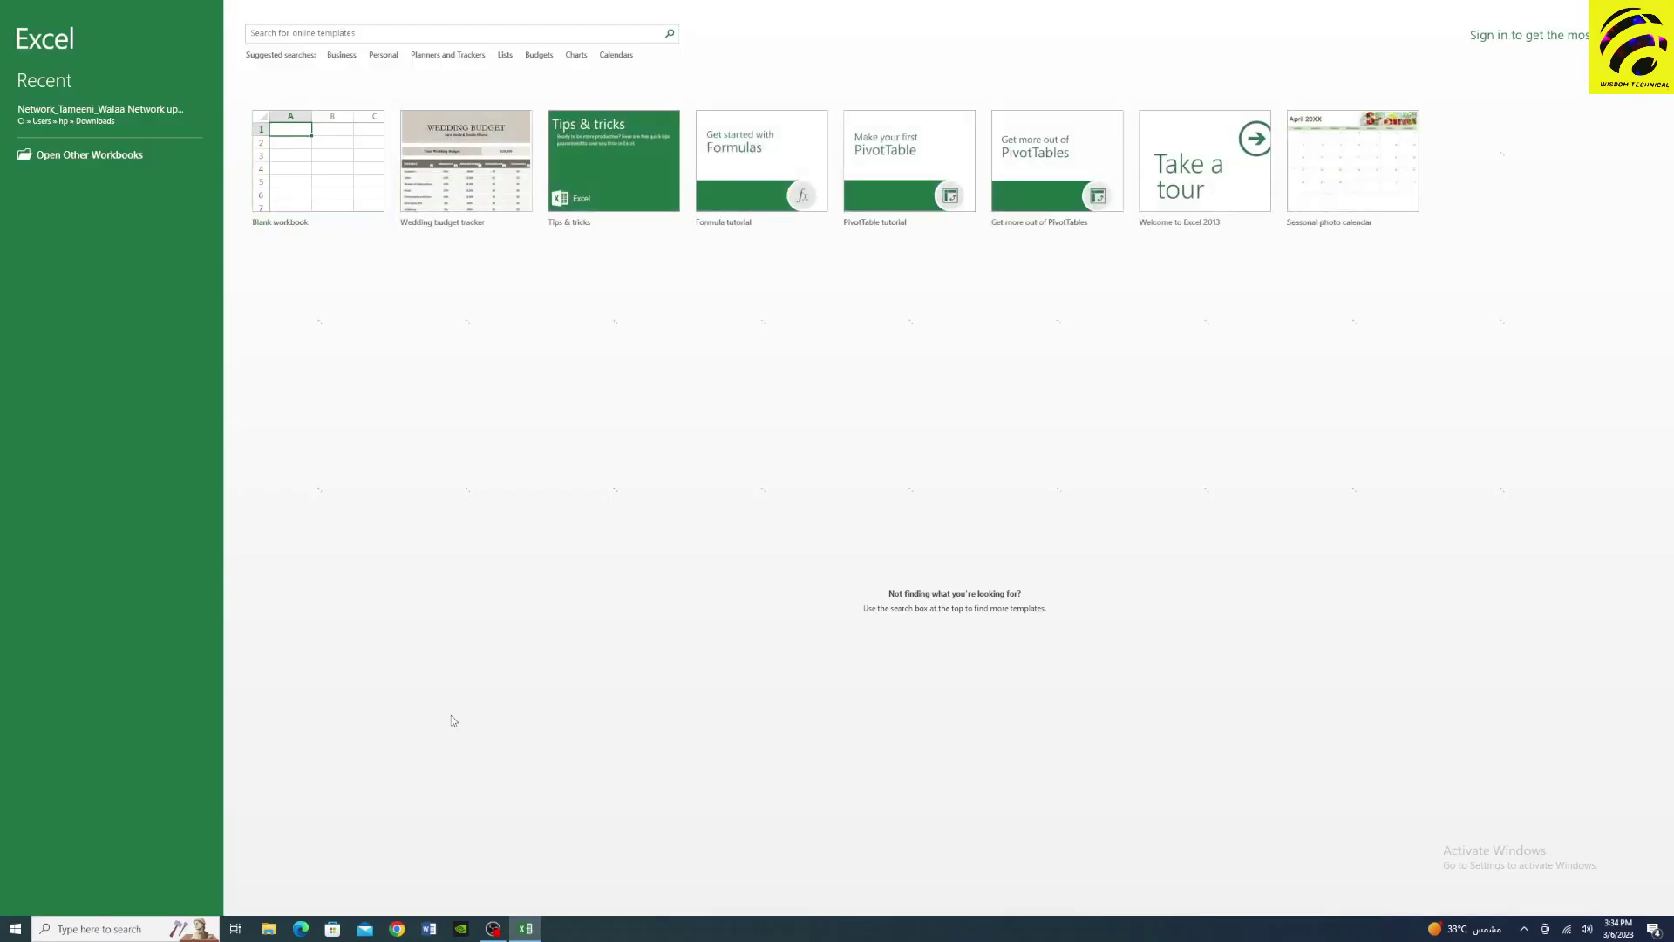
click(969, 588)
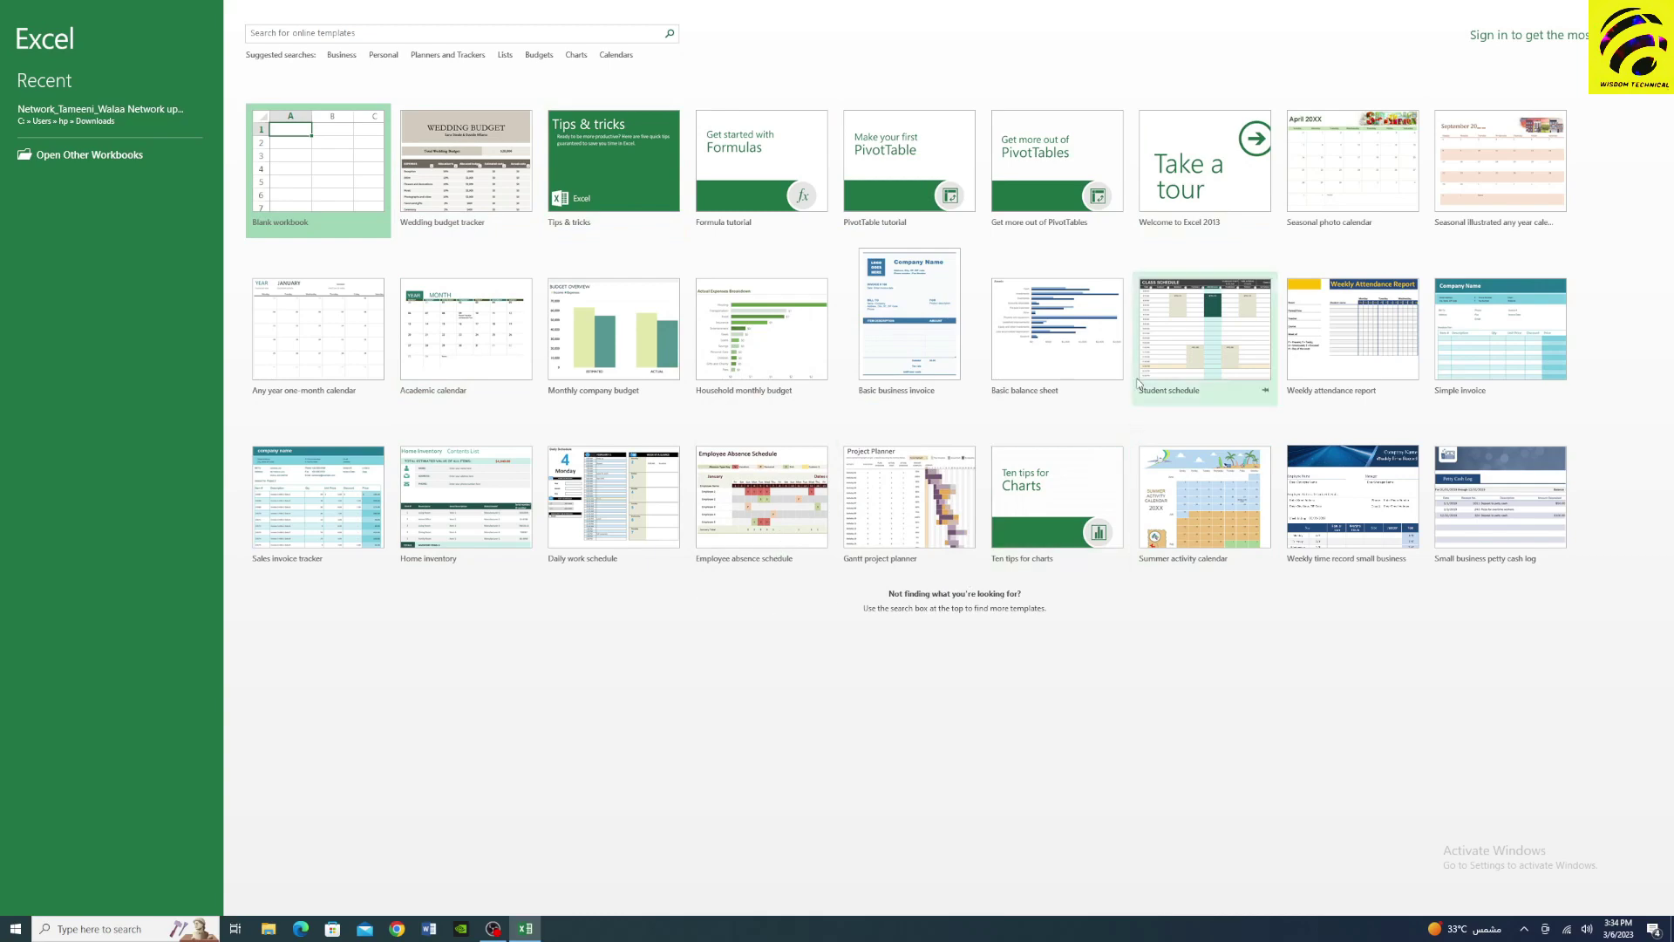
click(488, 130)
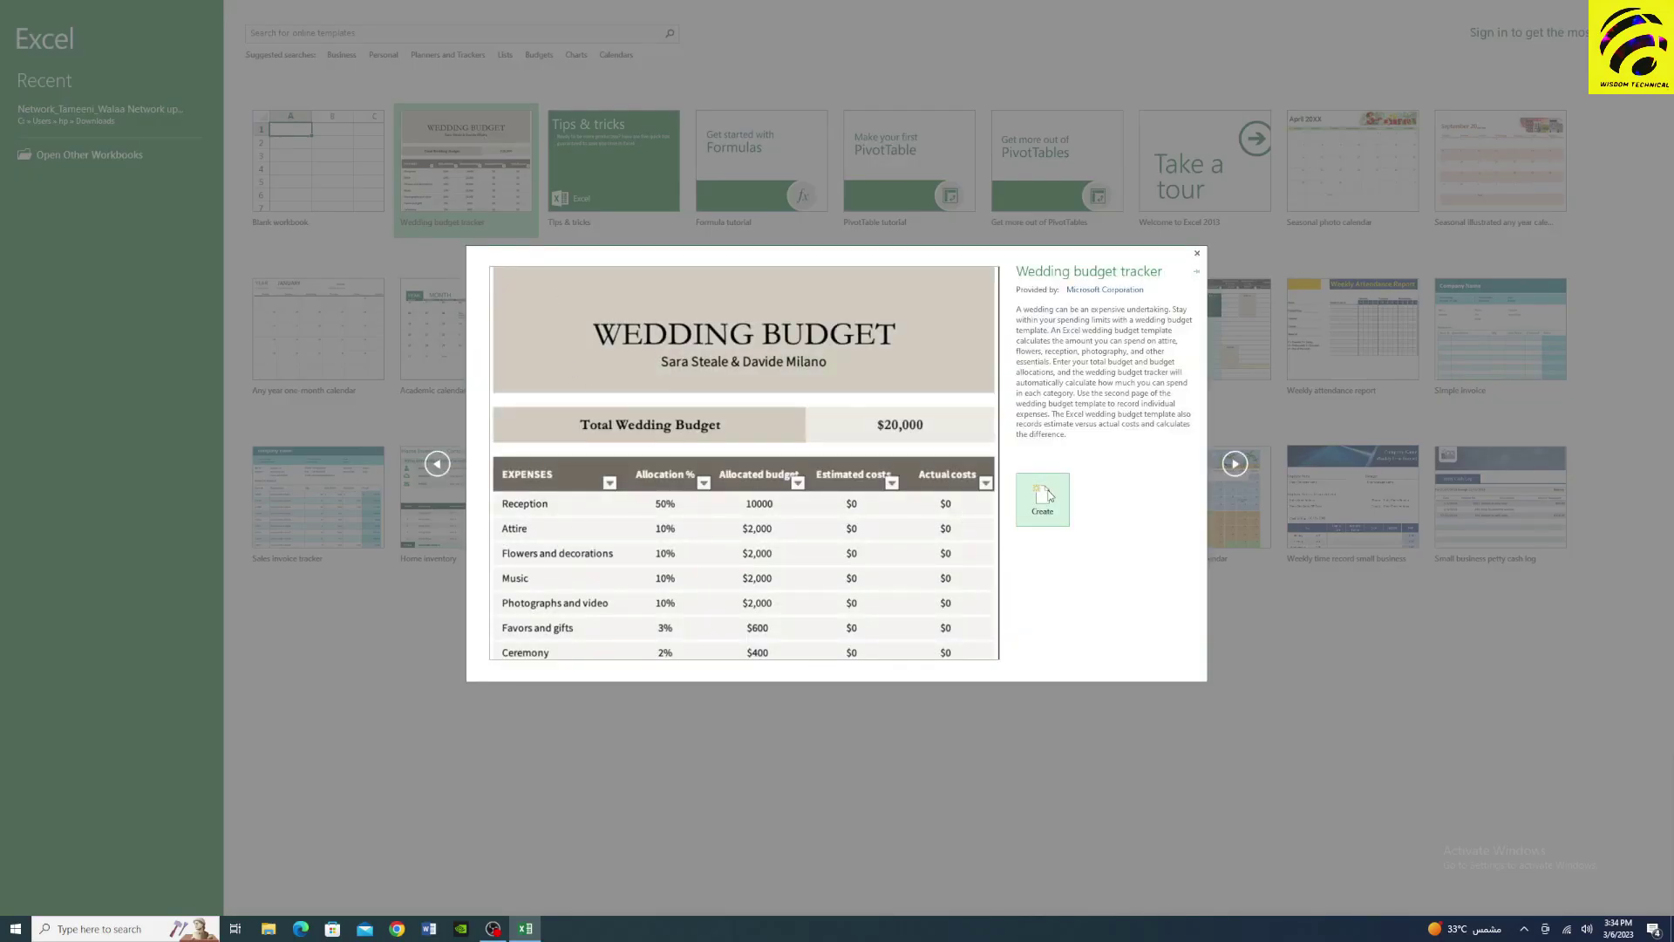
click(1049, 494)
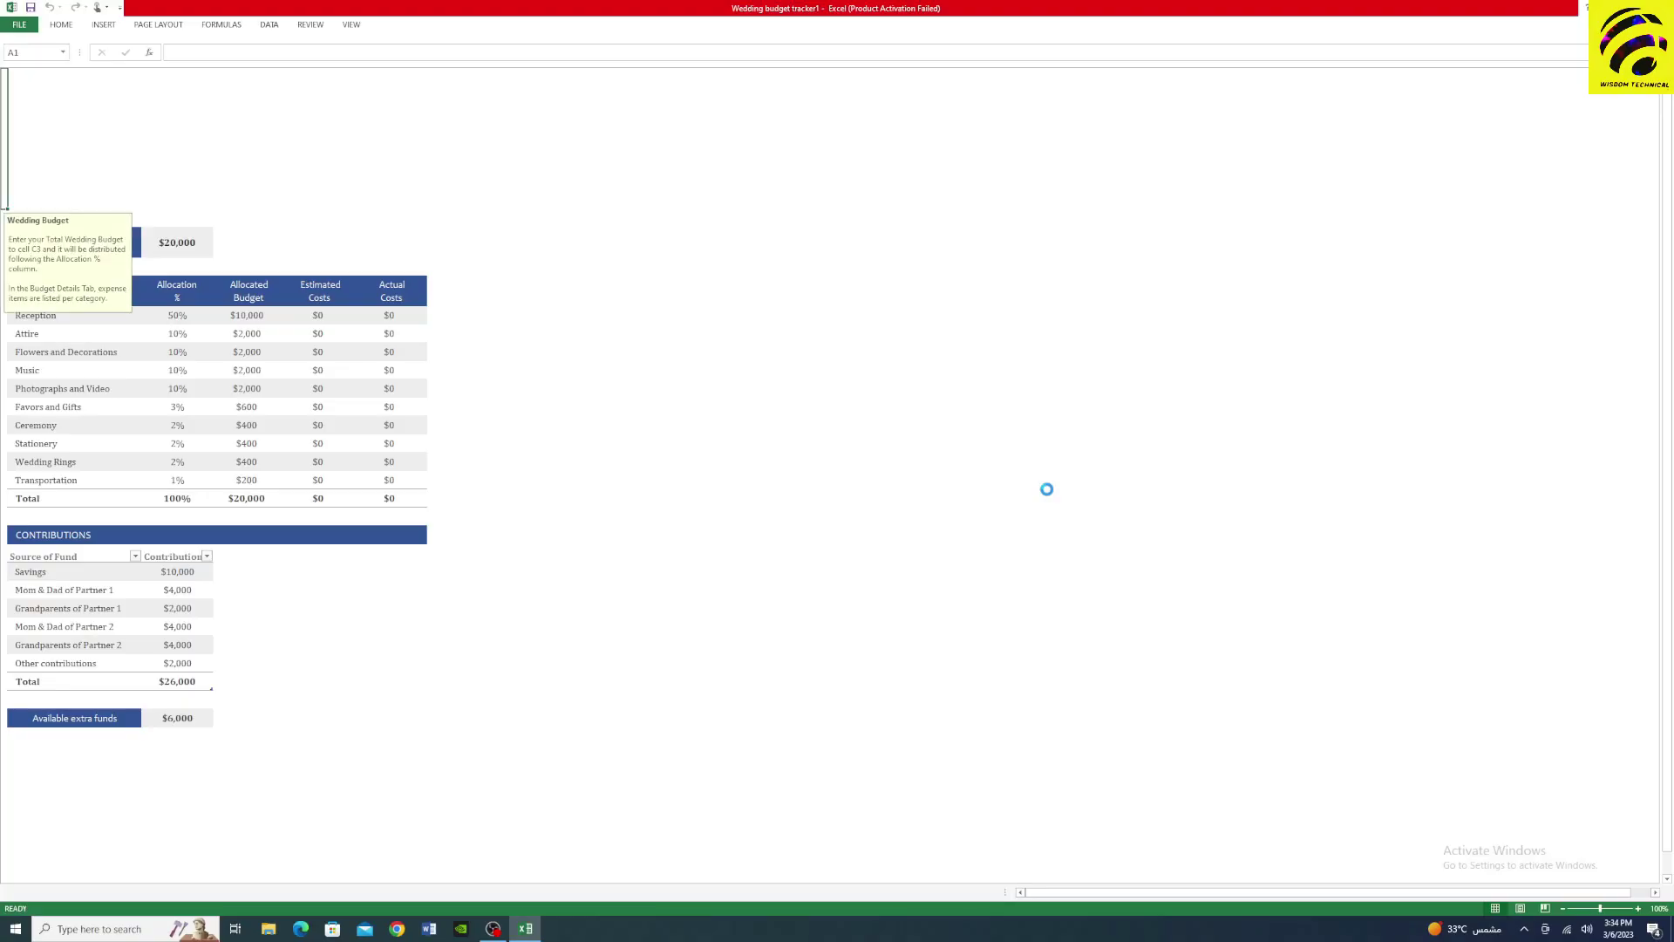
- From cell N6, create a blank Book1 with Ctrl+N, then return to the Wedding budget tracker
click(760, 412)
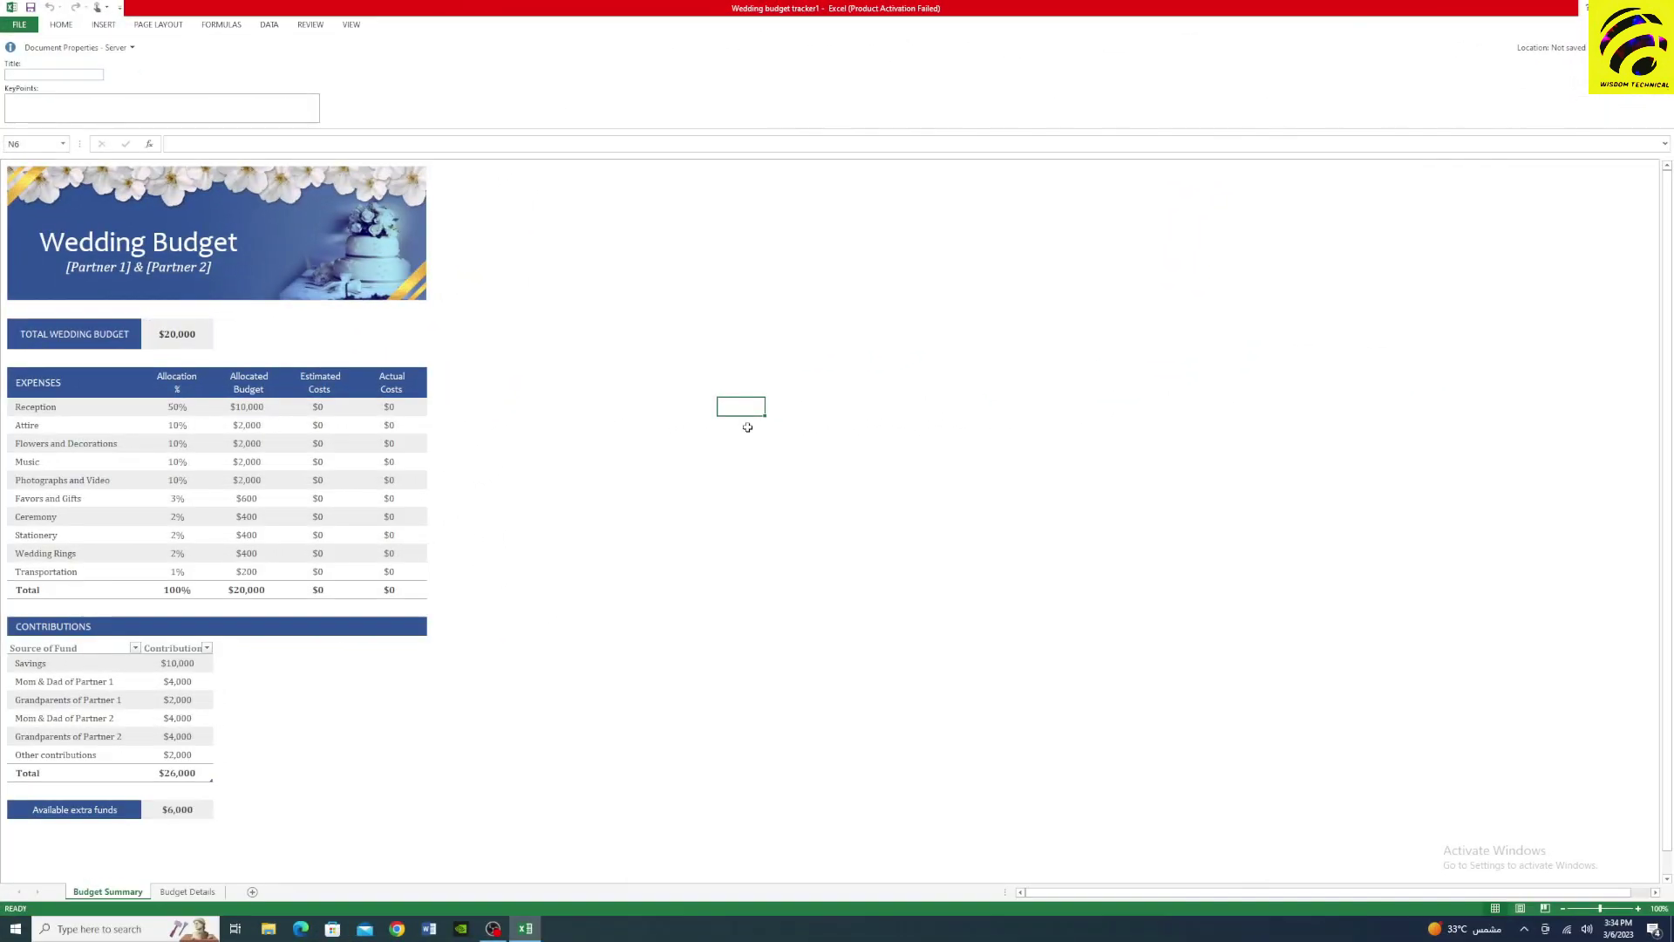
key(ctrl+n)
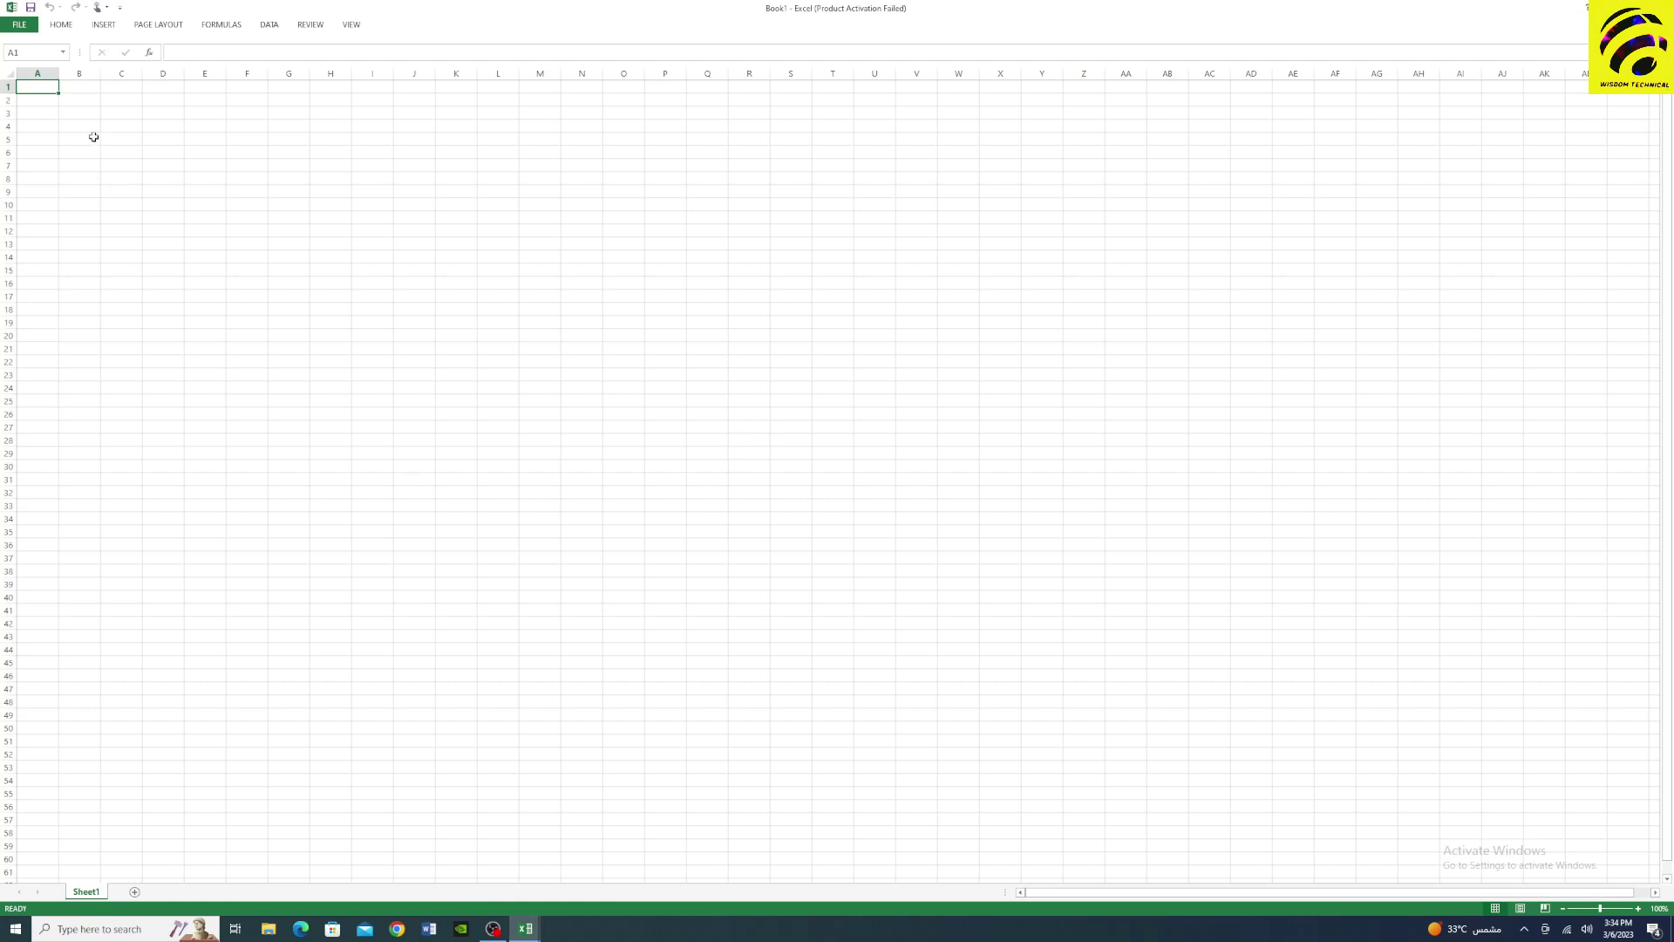
mouse_move(525, 928)
click(473, 867)
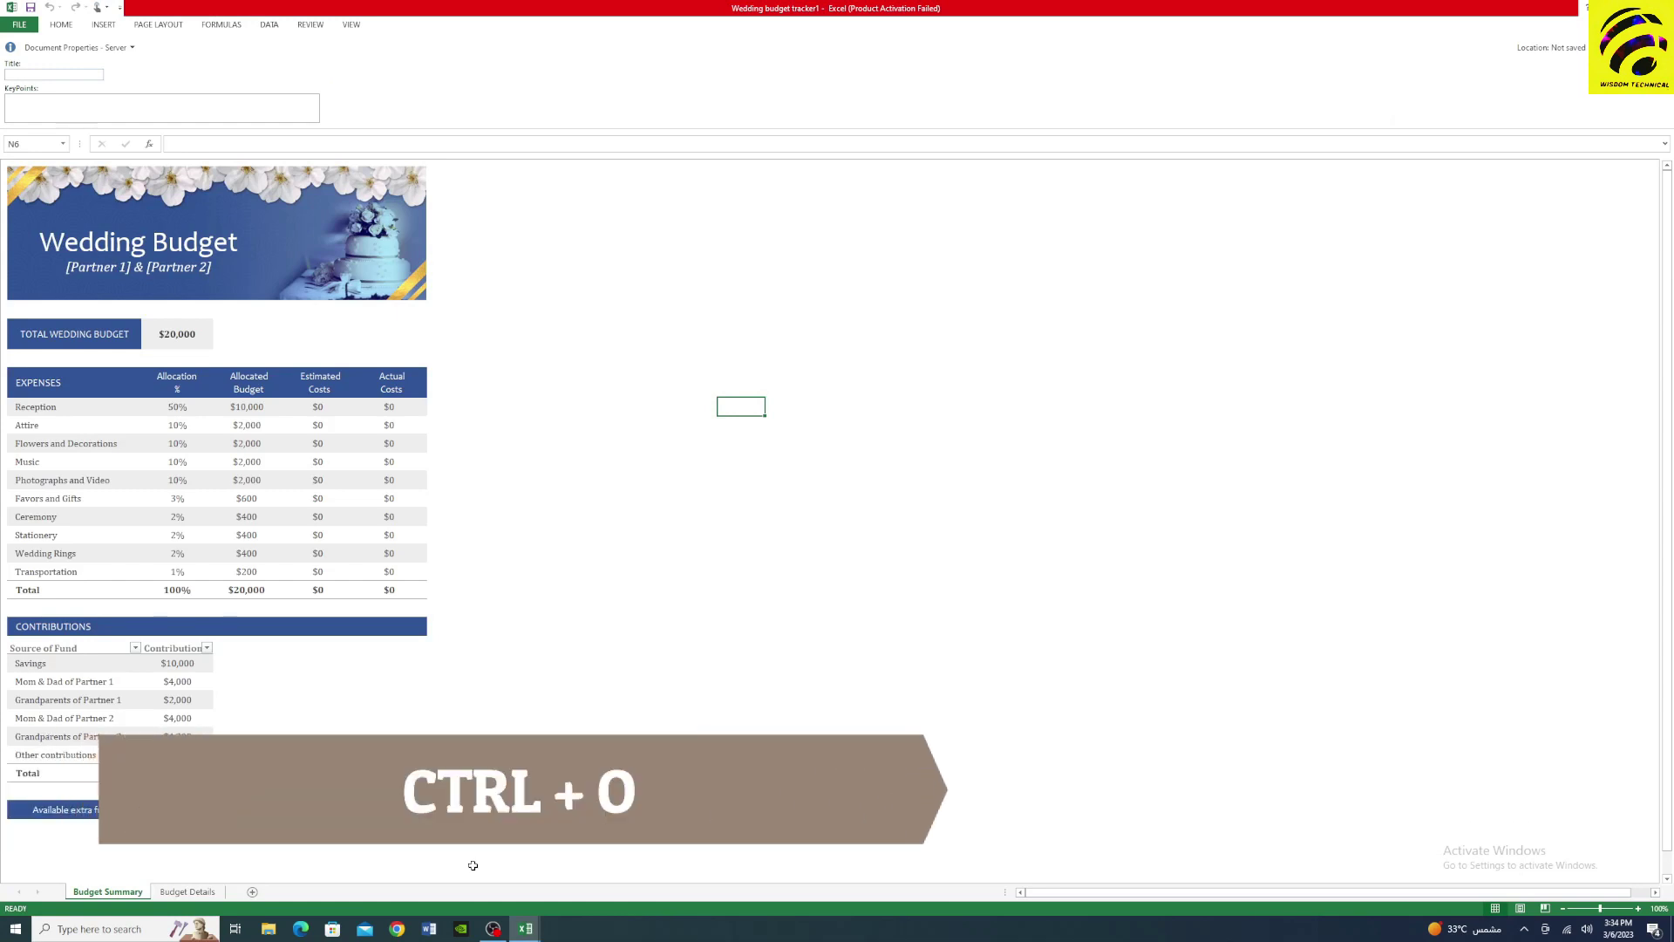
key(ctrl+o)
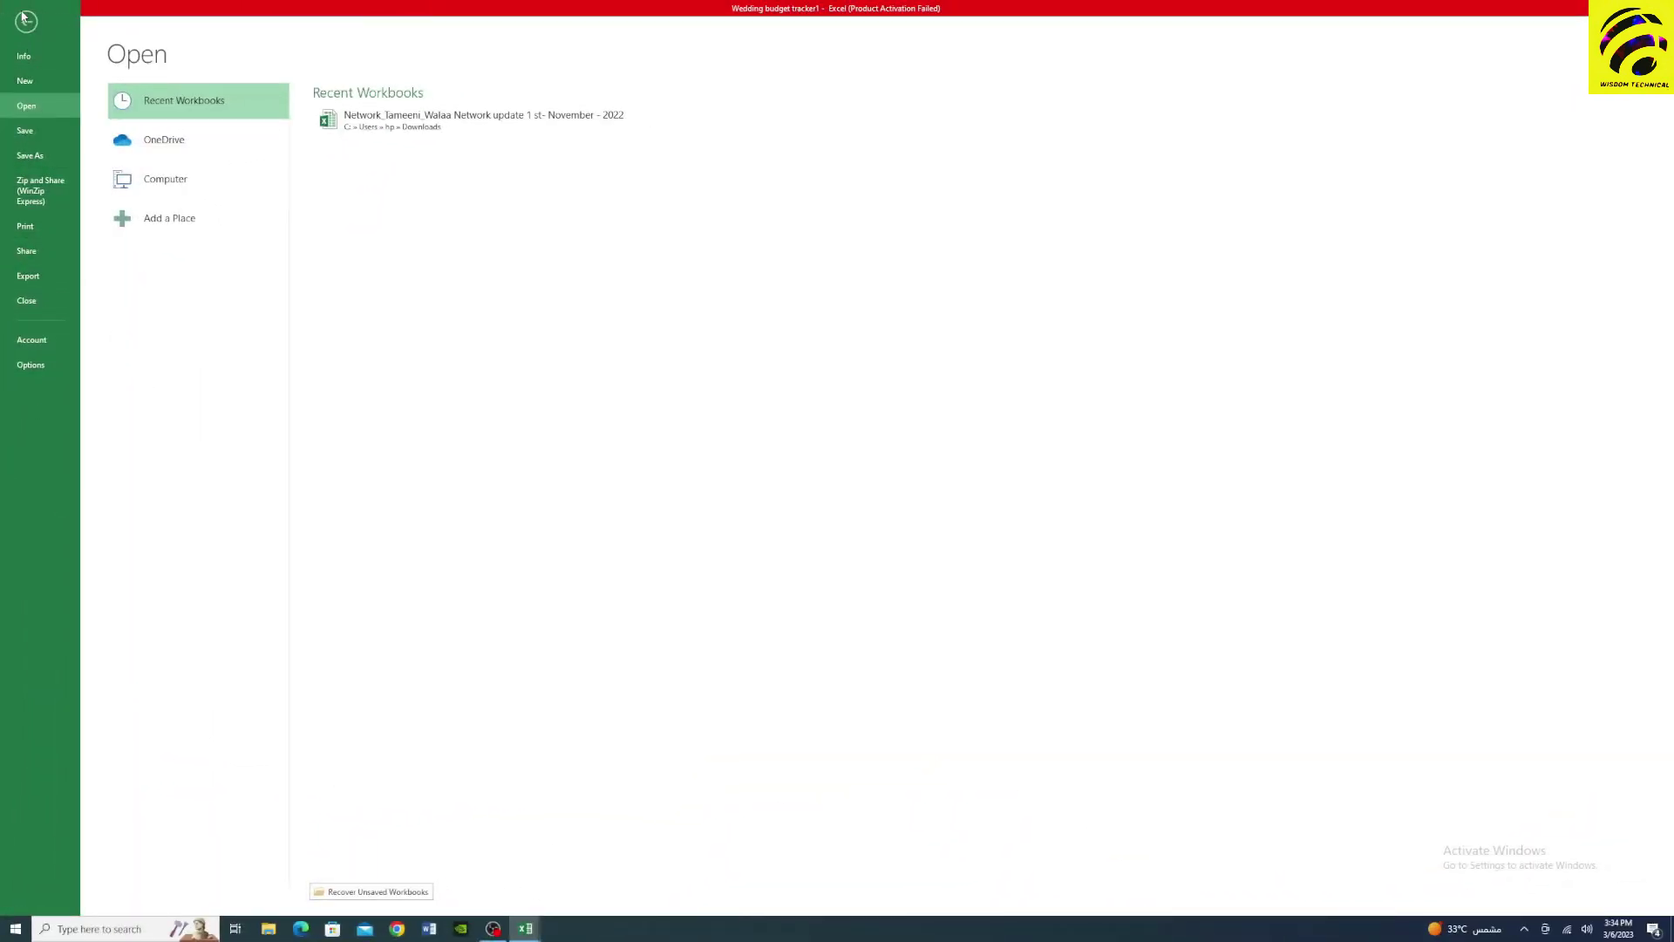
click(27, 22)
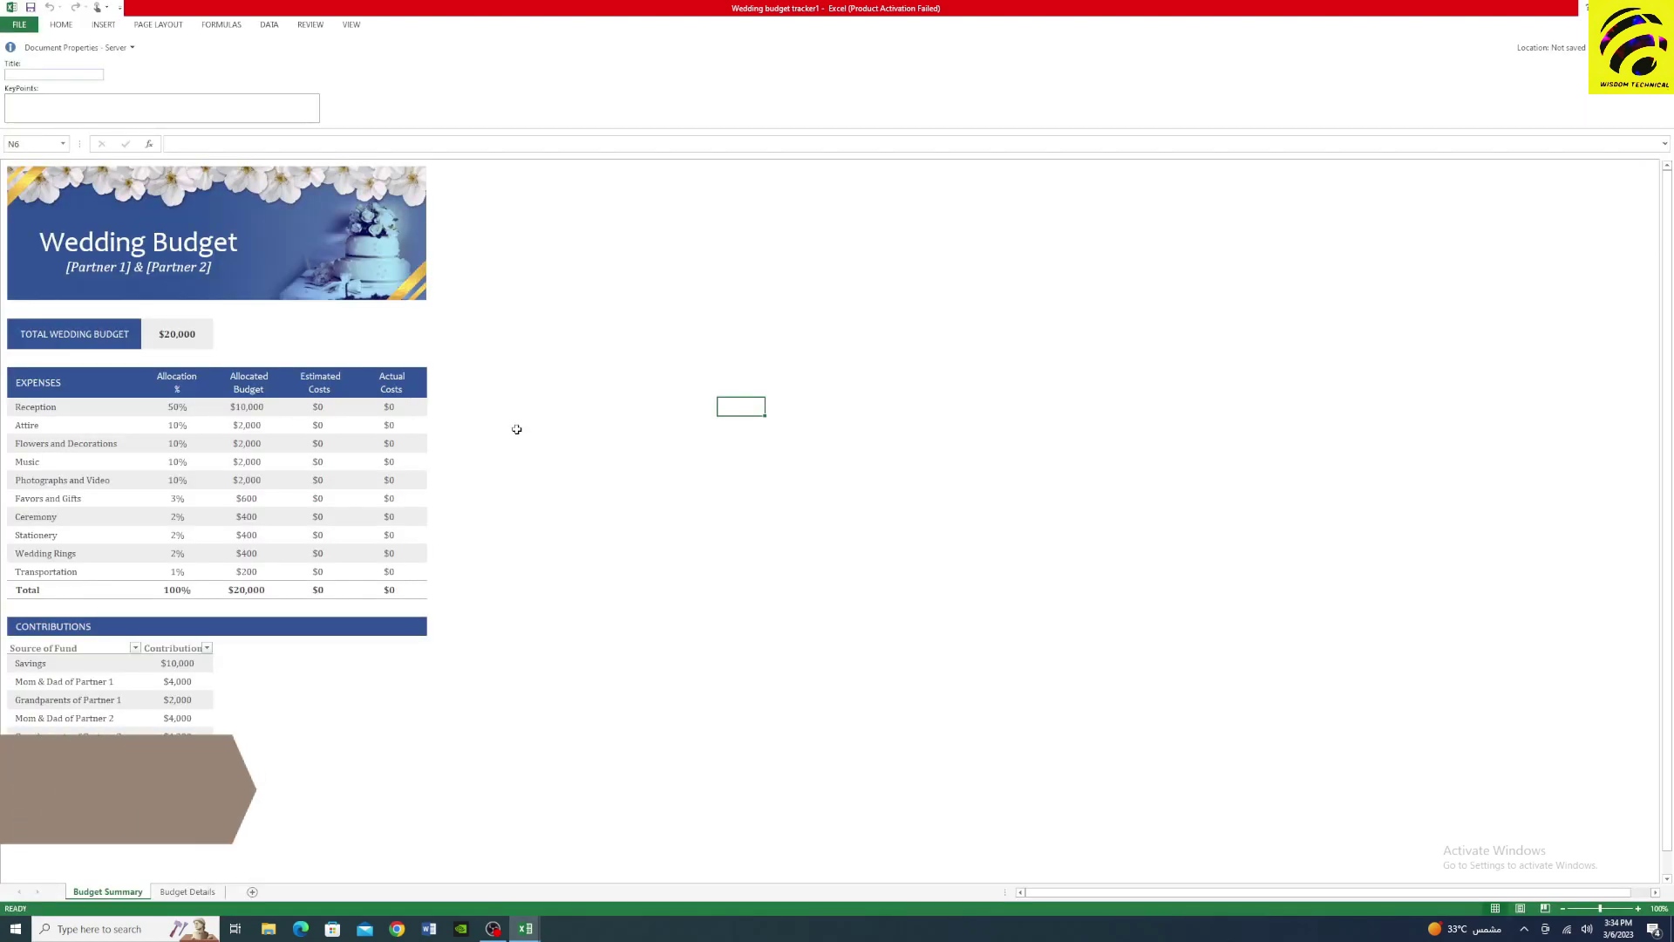
key(ctrl+s)
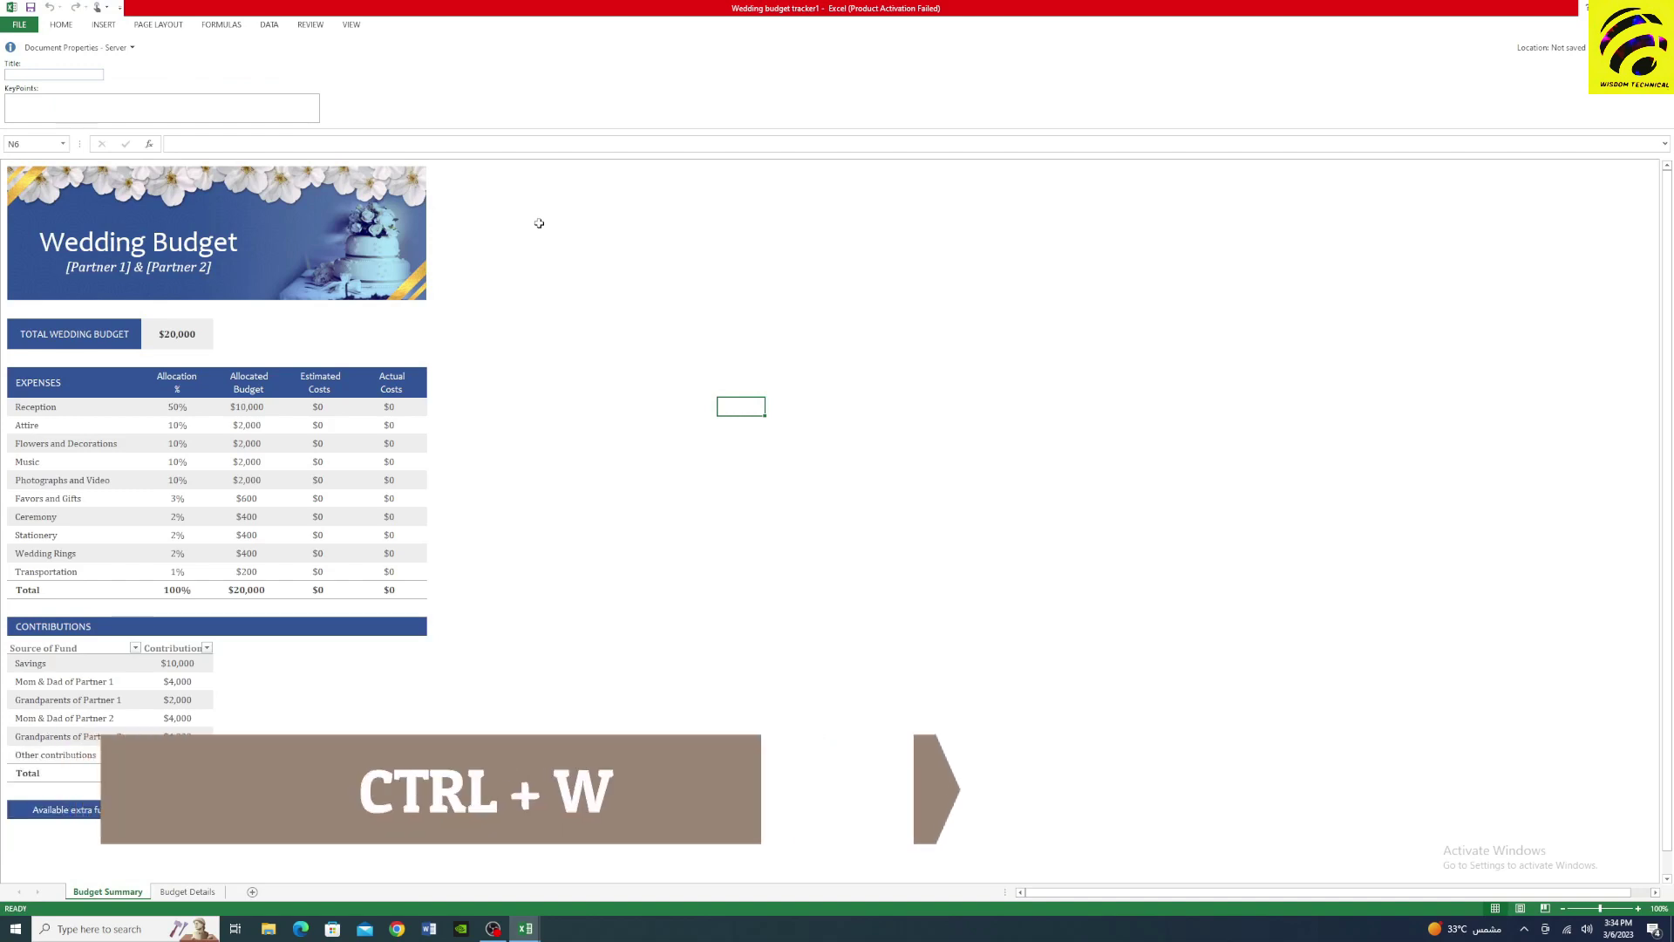
key(ctrl+w)
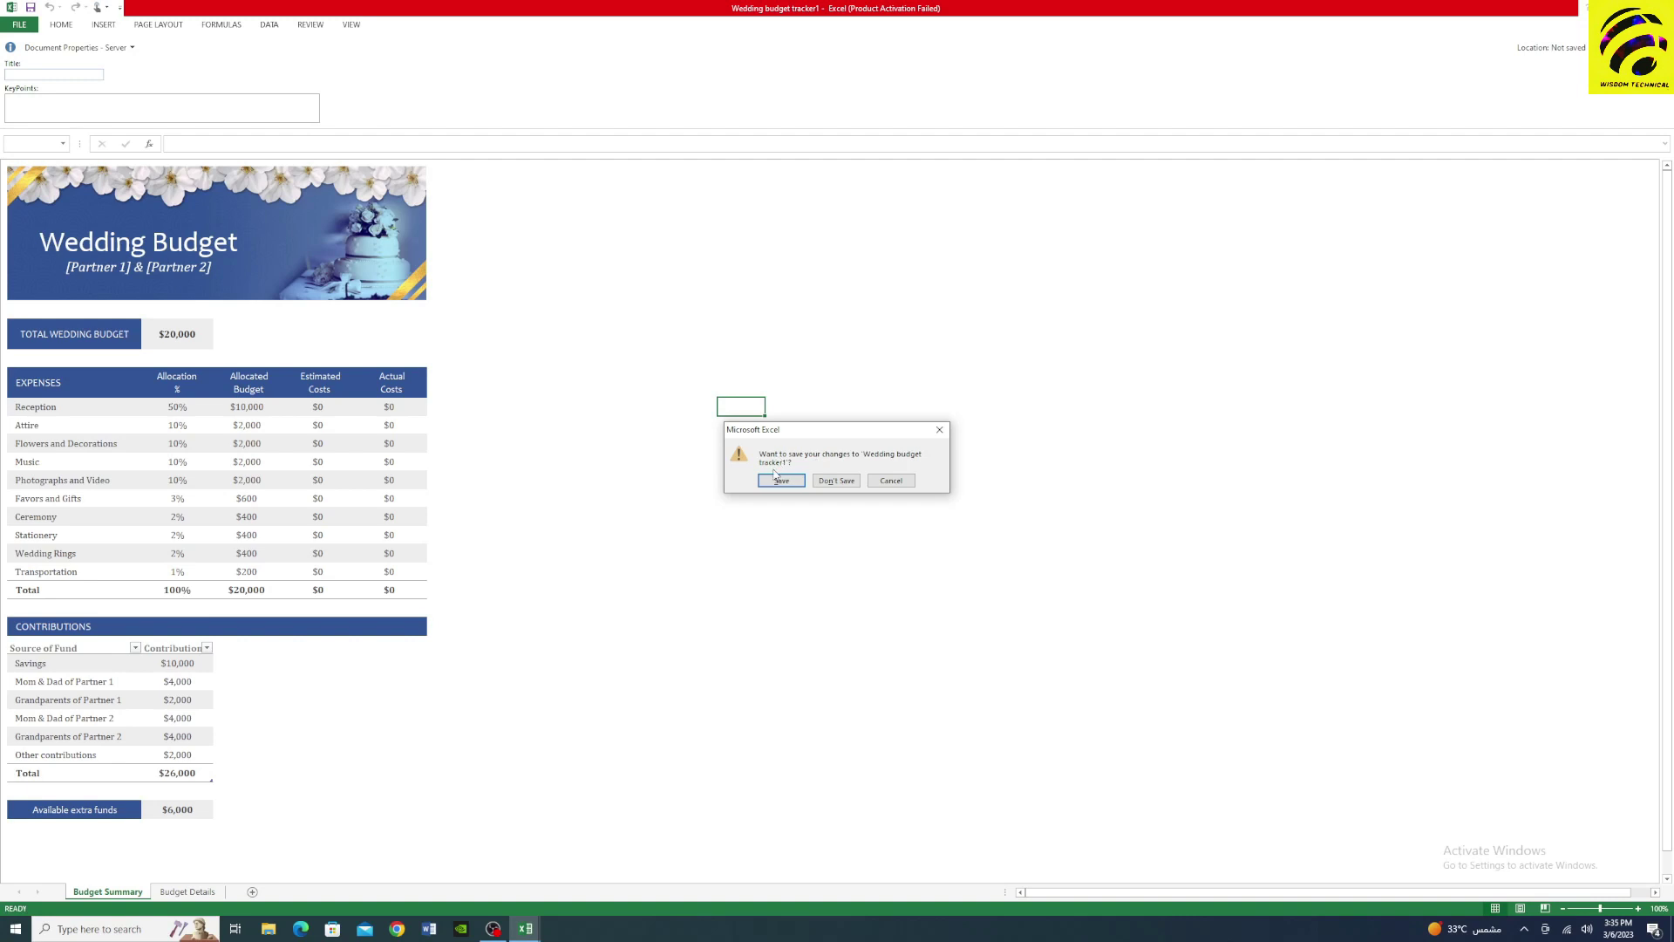
click(941, 431)
key(F12)
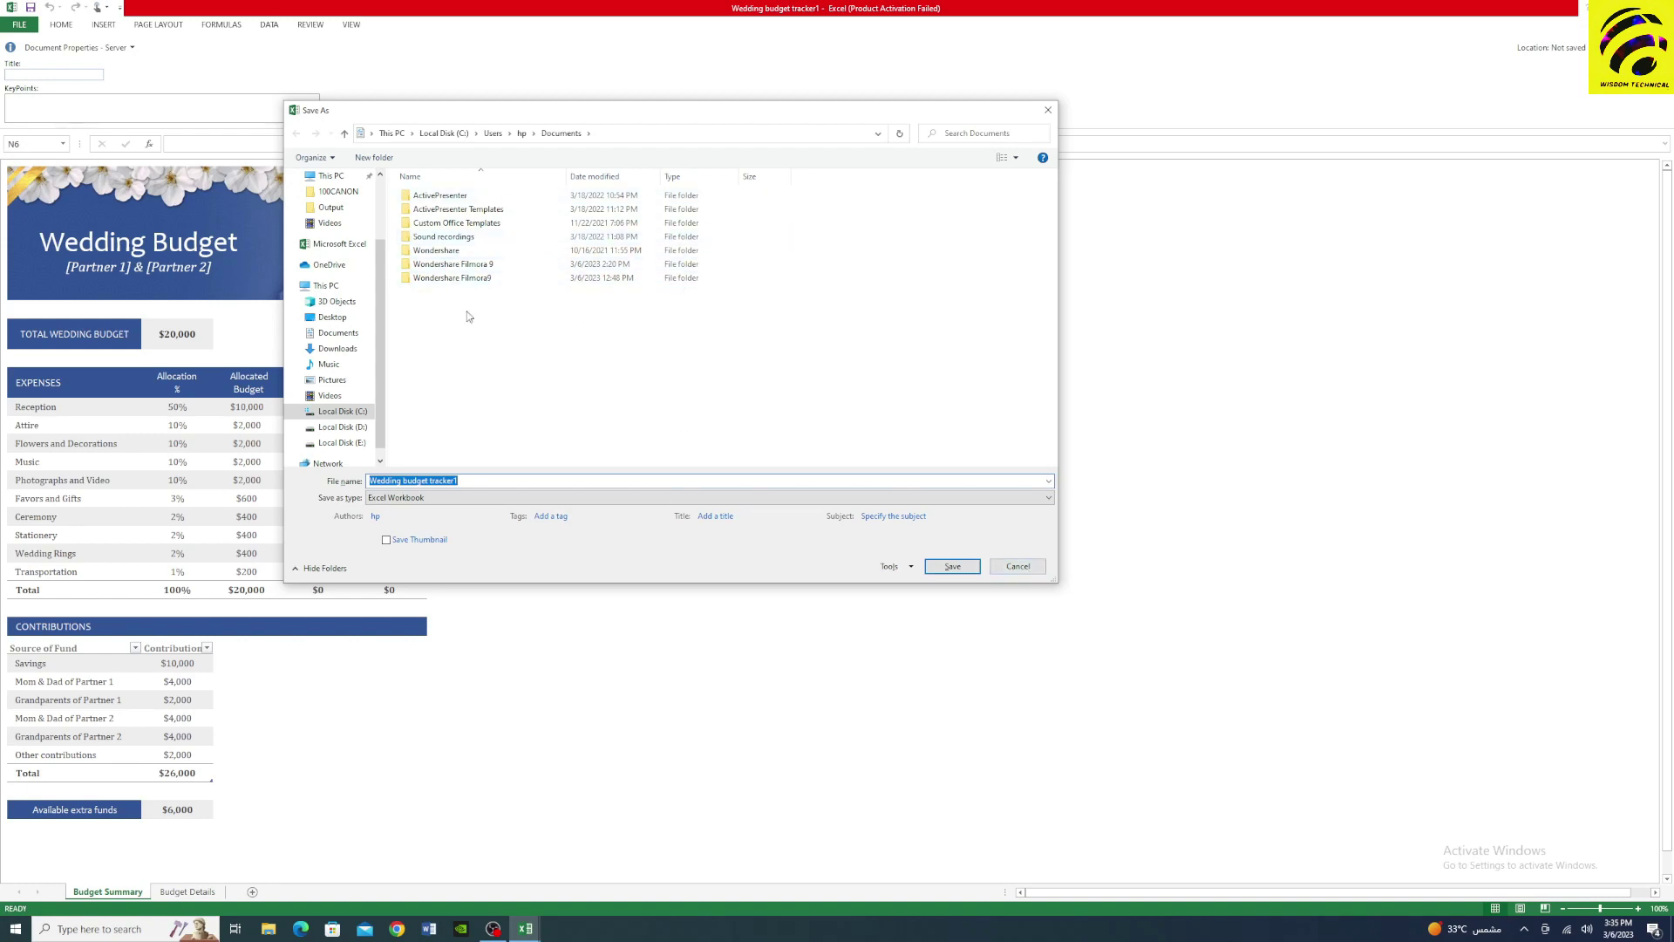
click(1022, 569)
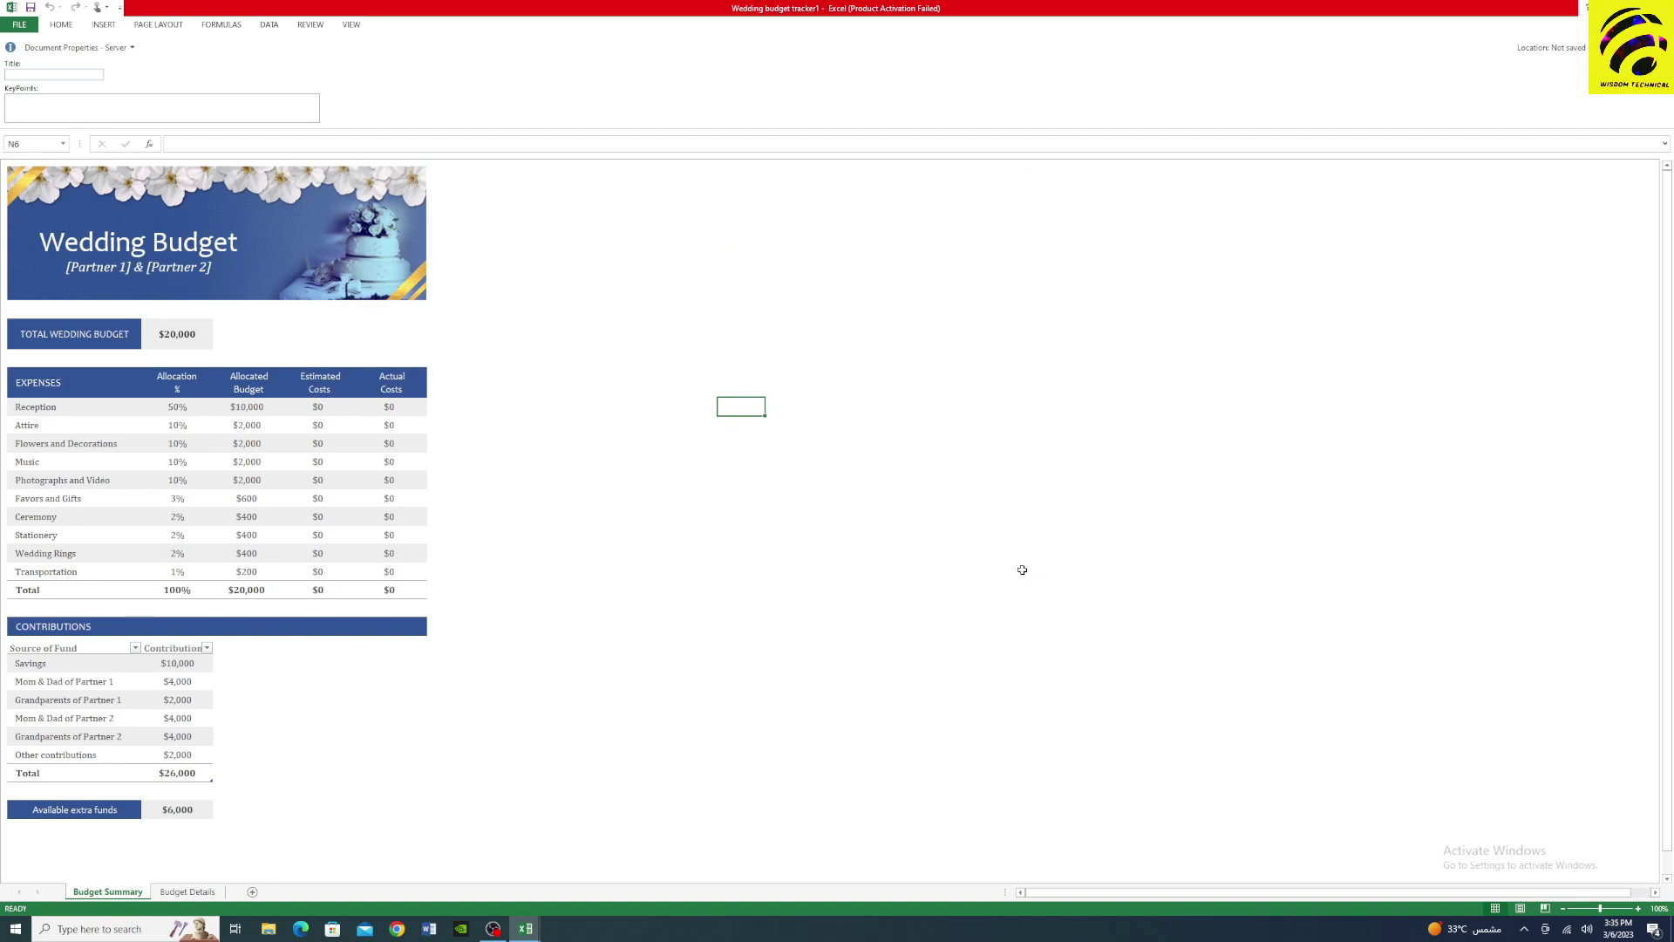
- Enter 32 in cell W9, undo it with Ctrl+Z, then redo it with Ctrl+Y
click(350, 530)
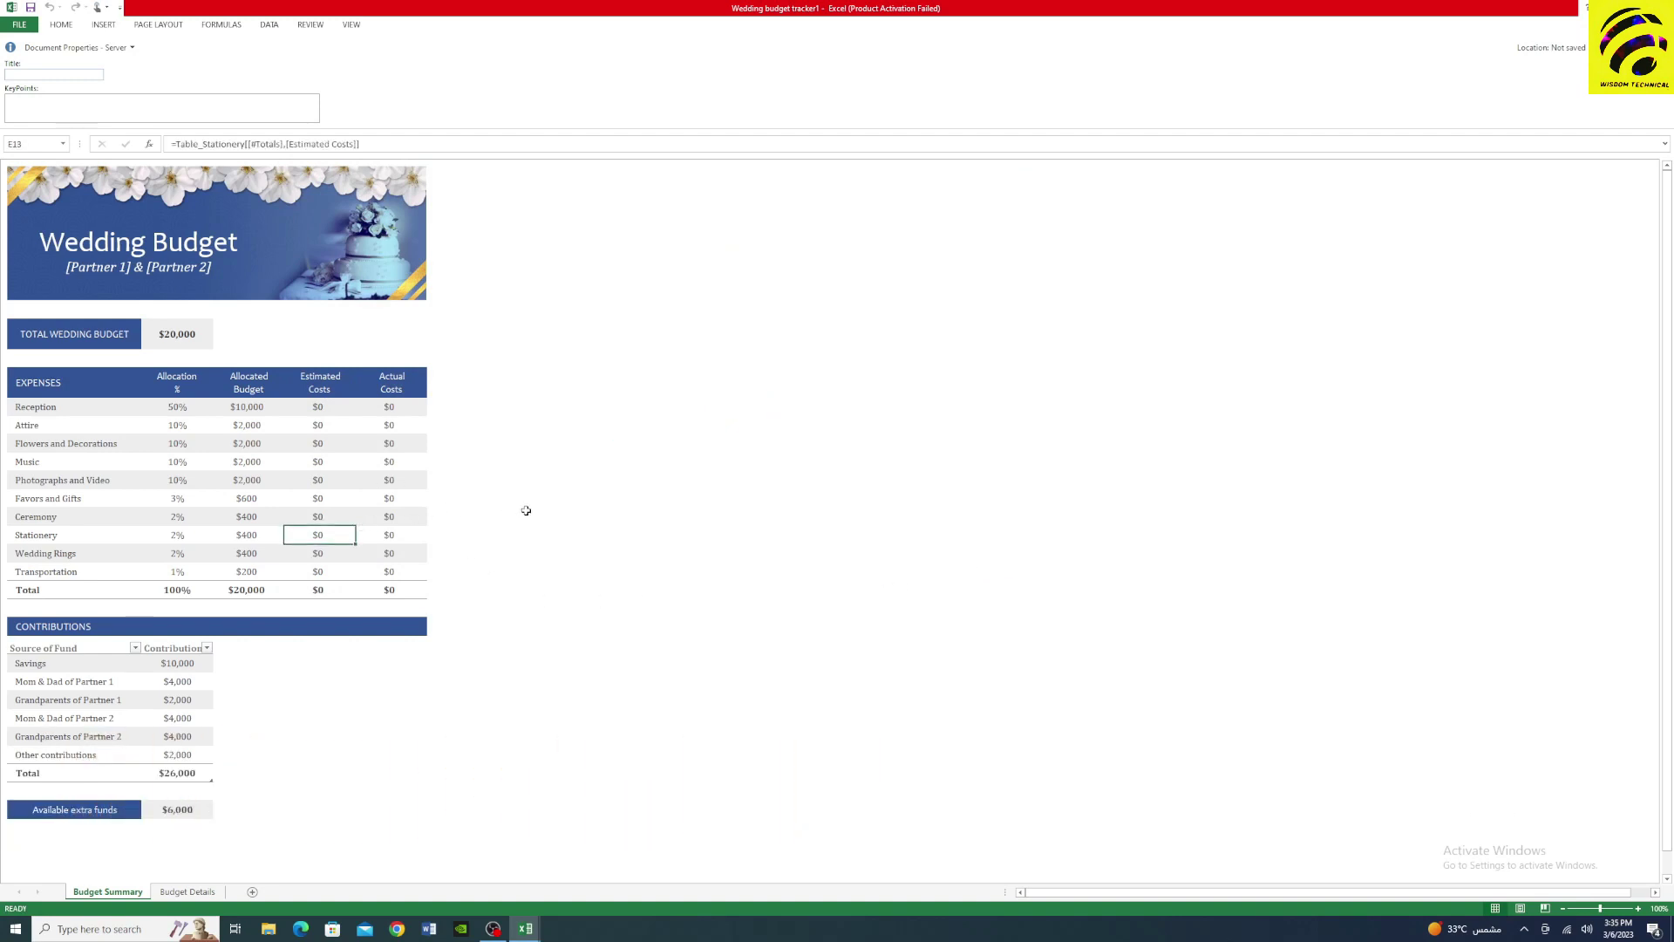
click(1151, 461)
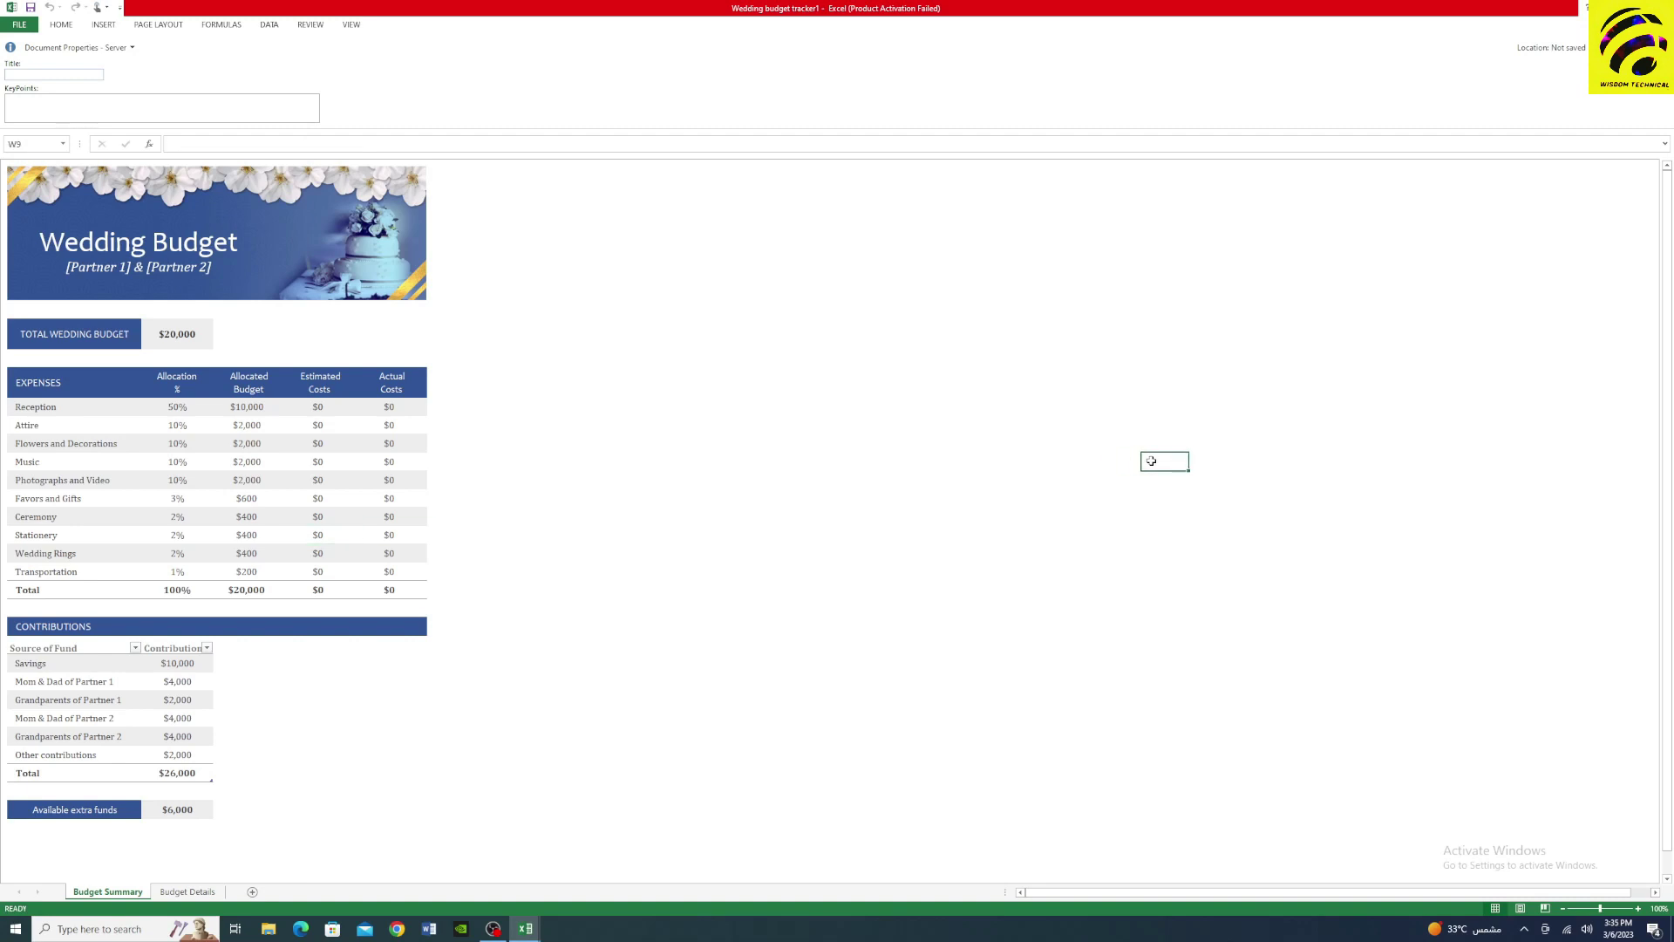
text(32)
click(1037, 519)
key(ctrl+z)
click(389, 589)
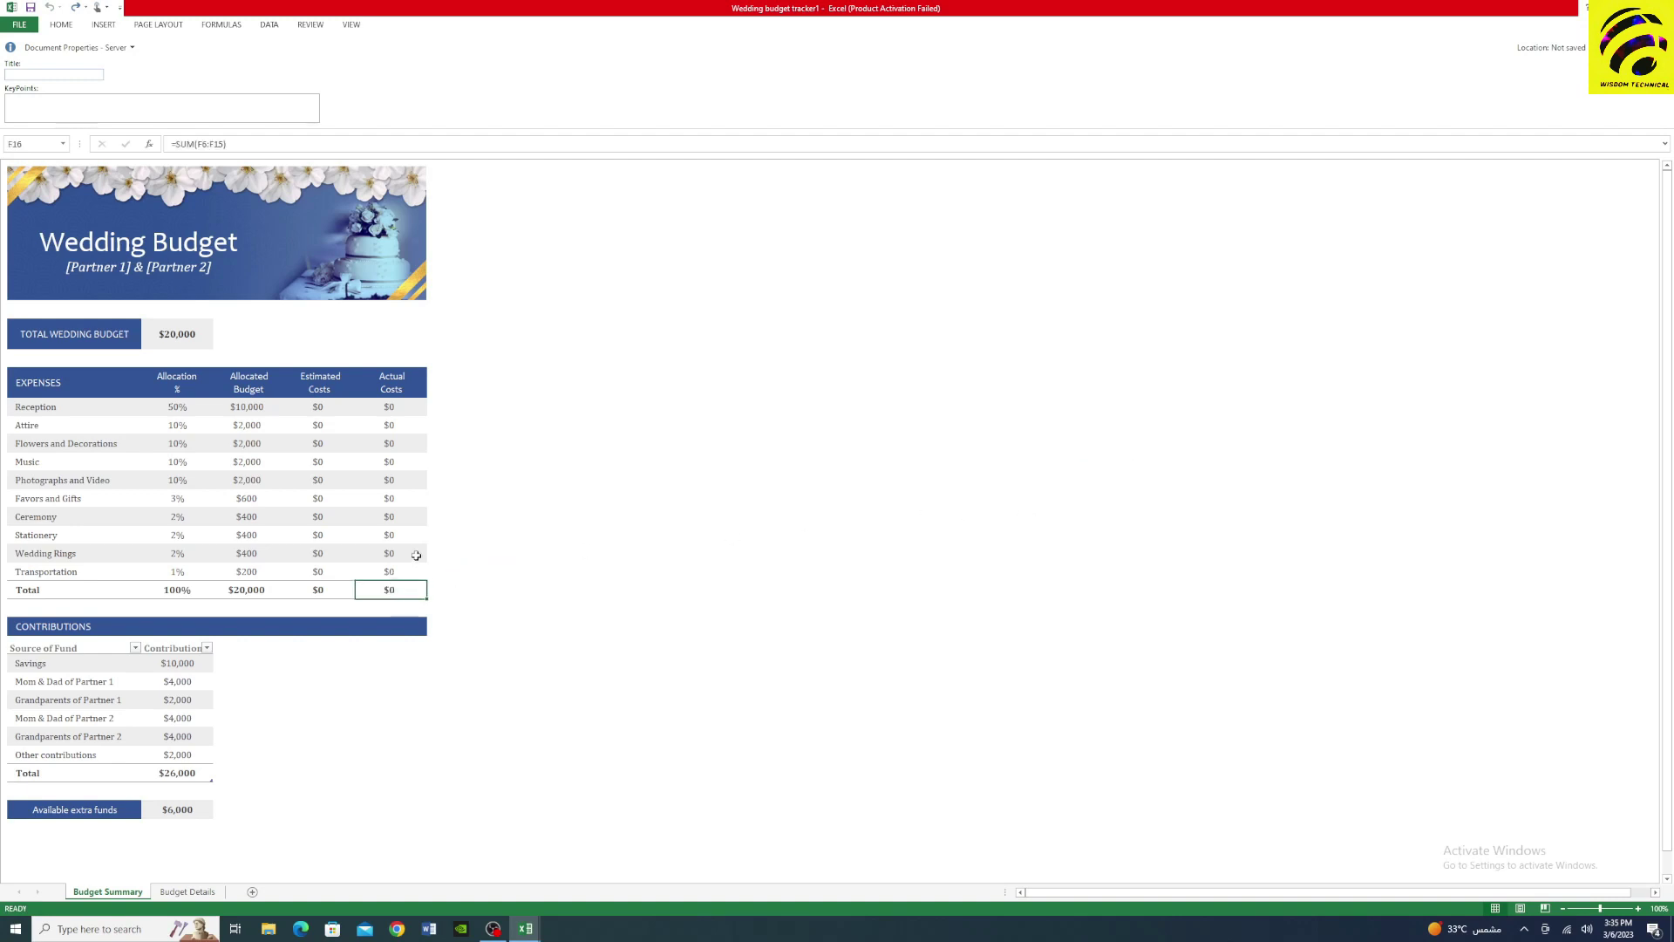
click(416, 556)
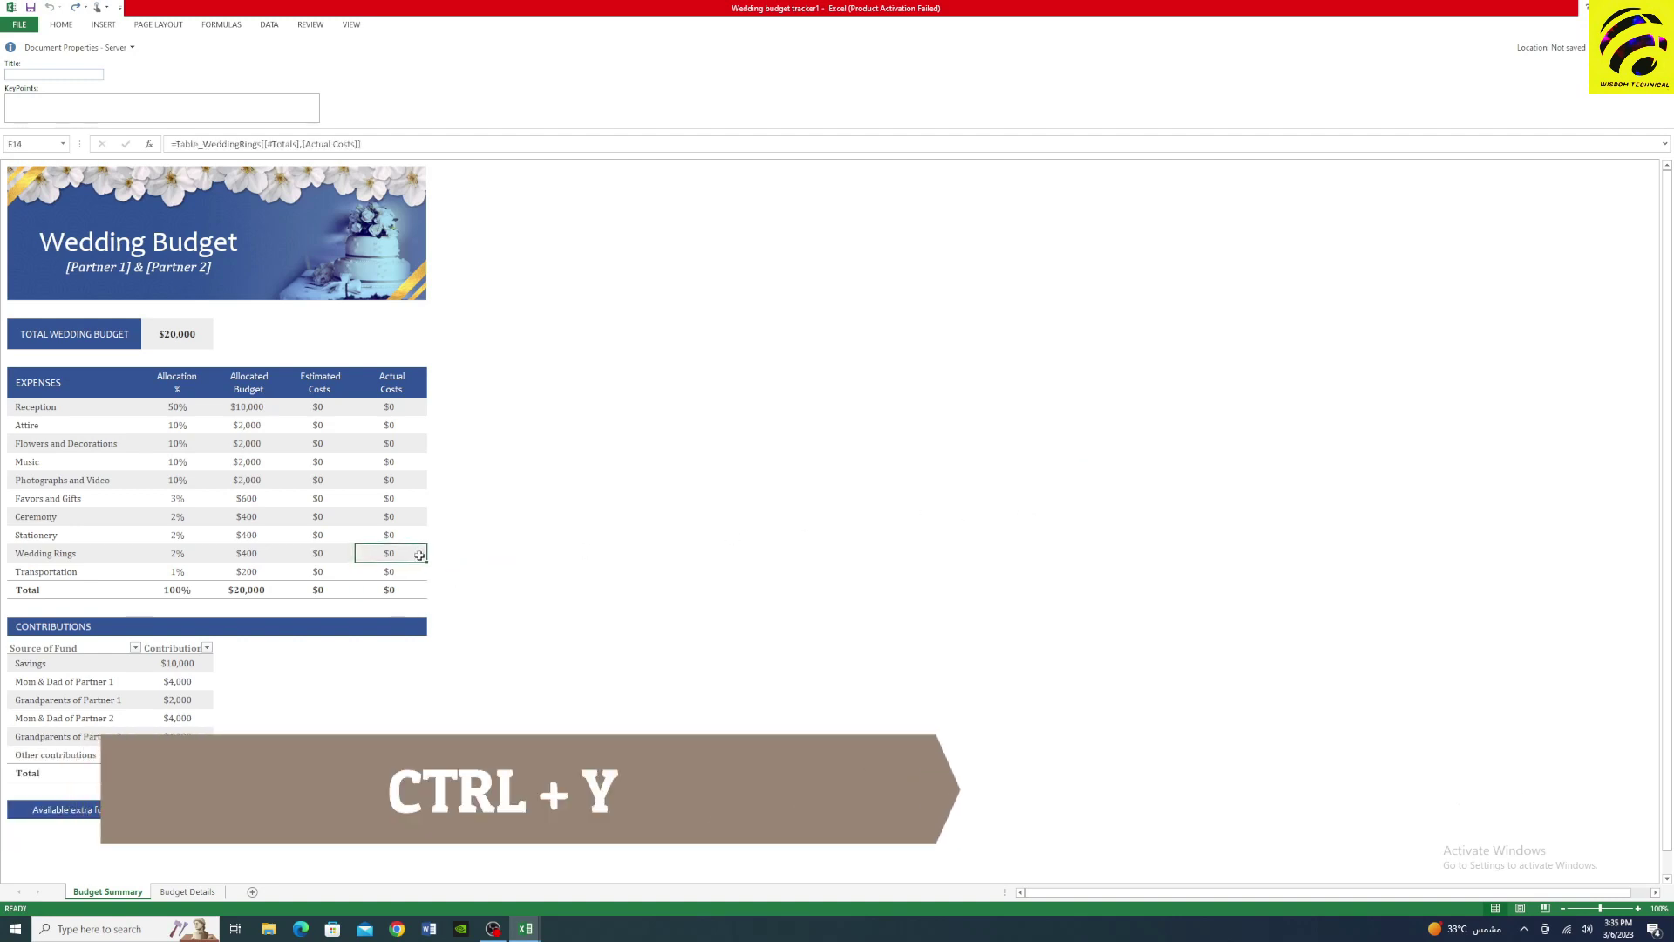
key(ctrl+y)
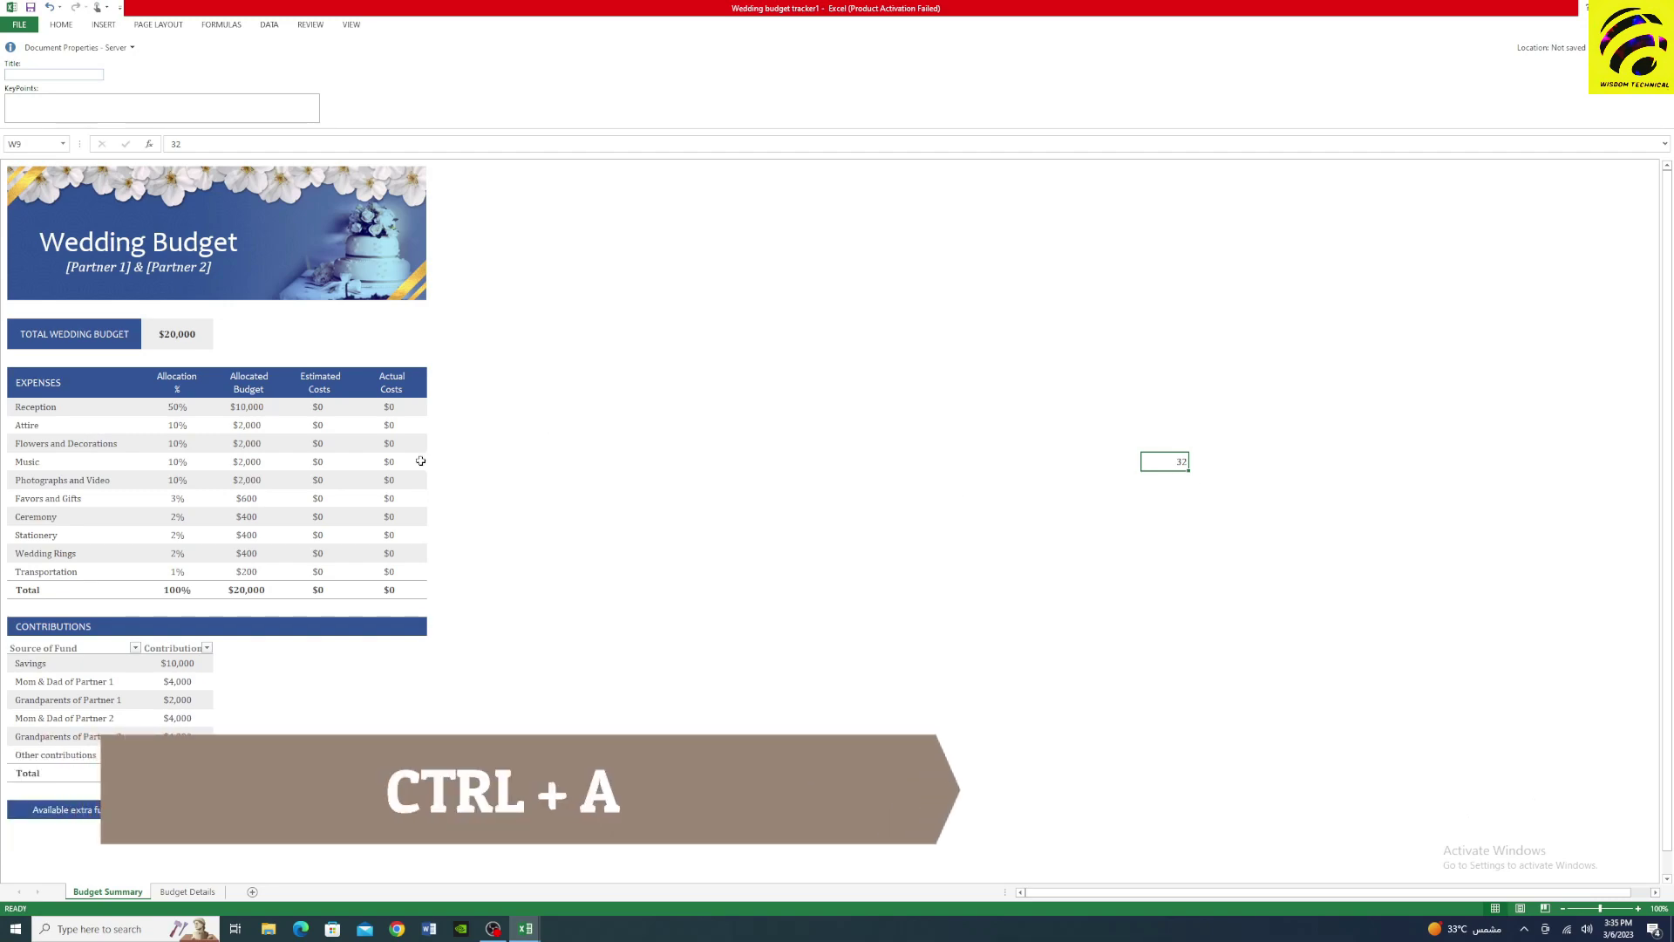
- Copy the Transportation estimated cost from E15 into N4, then cut the Stationery allocated budget D13
click(384, 479)
key(ctrl+a)
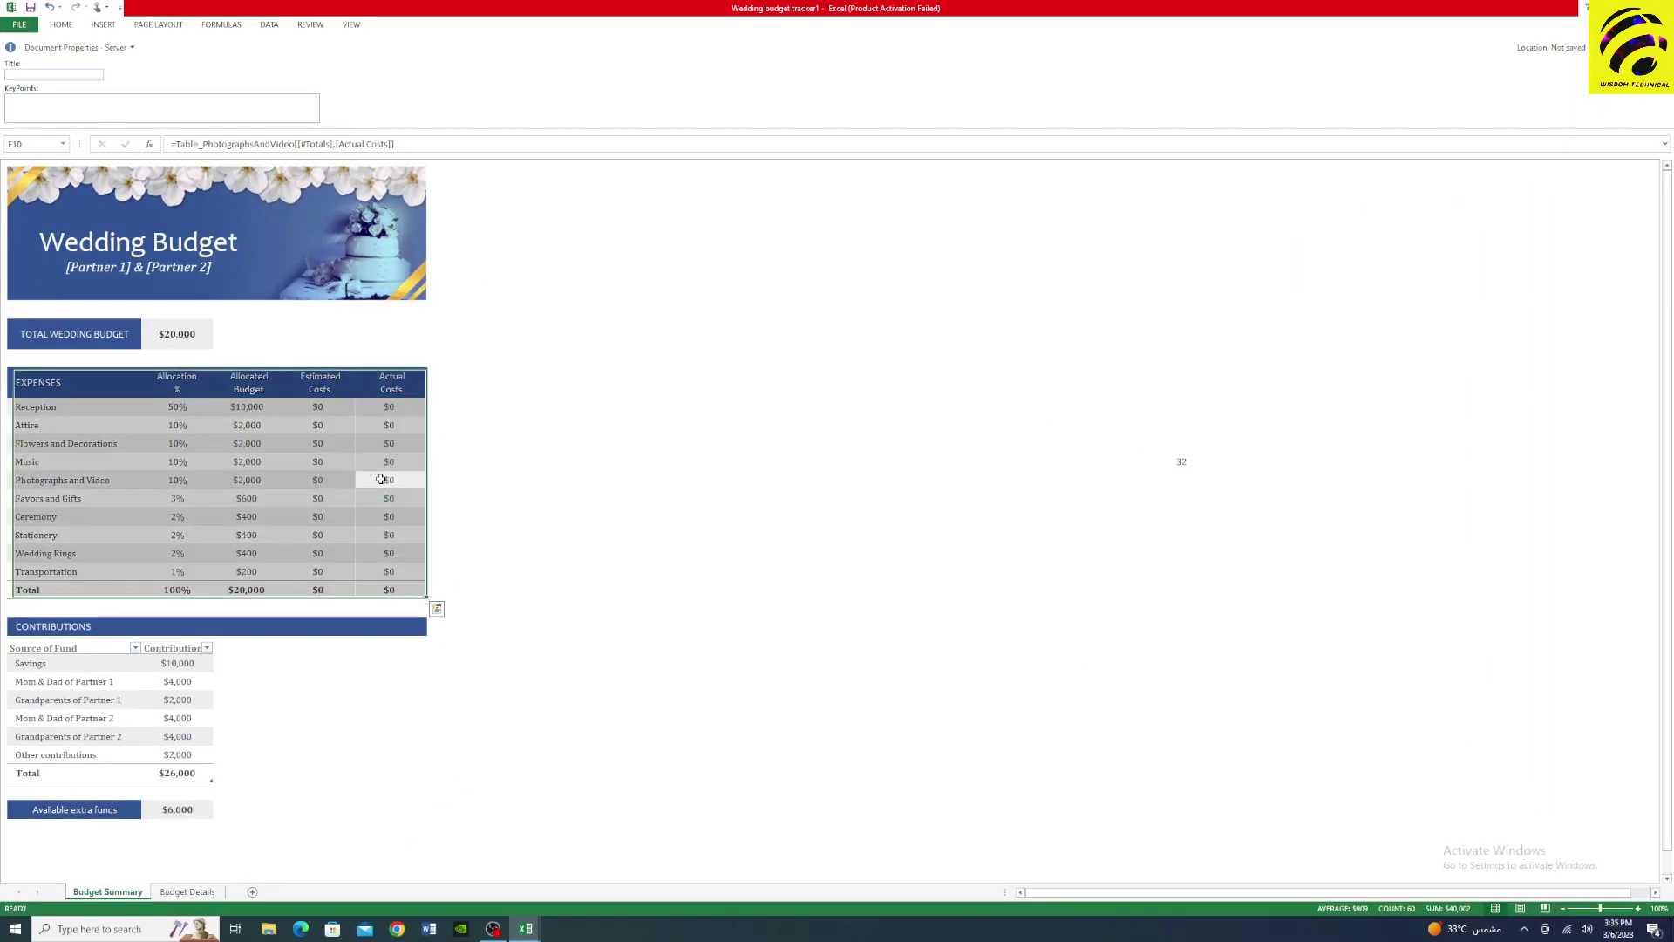
click(288, 566)
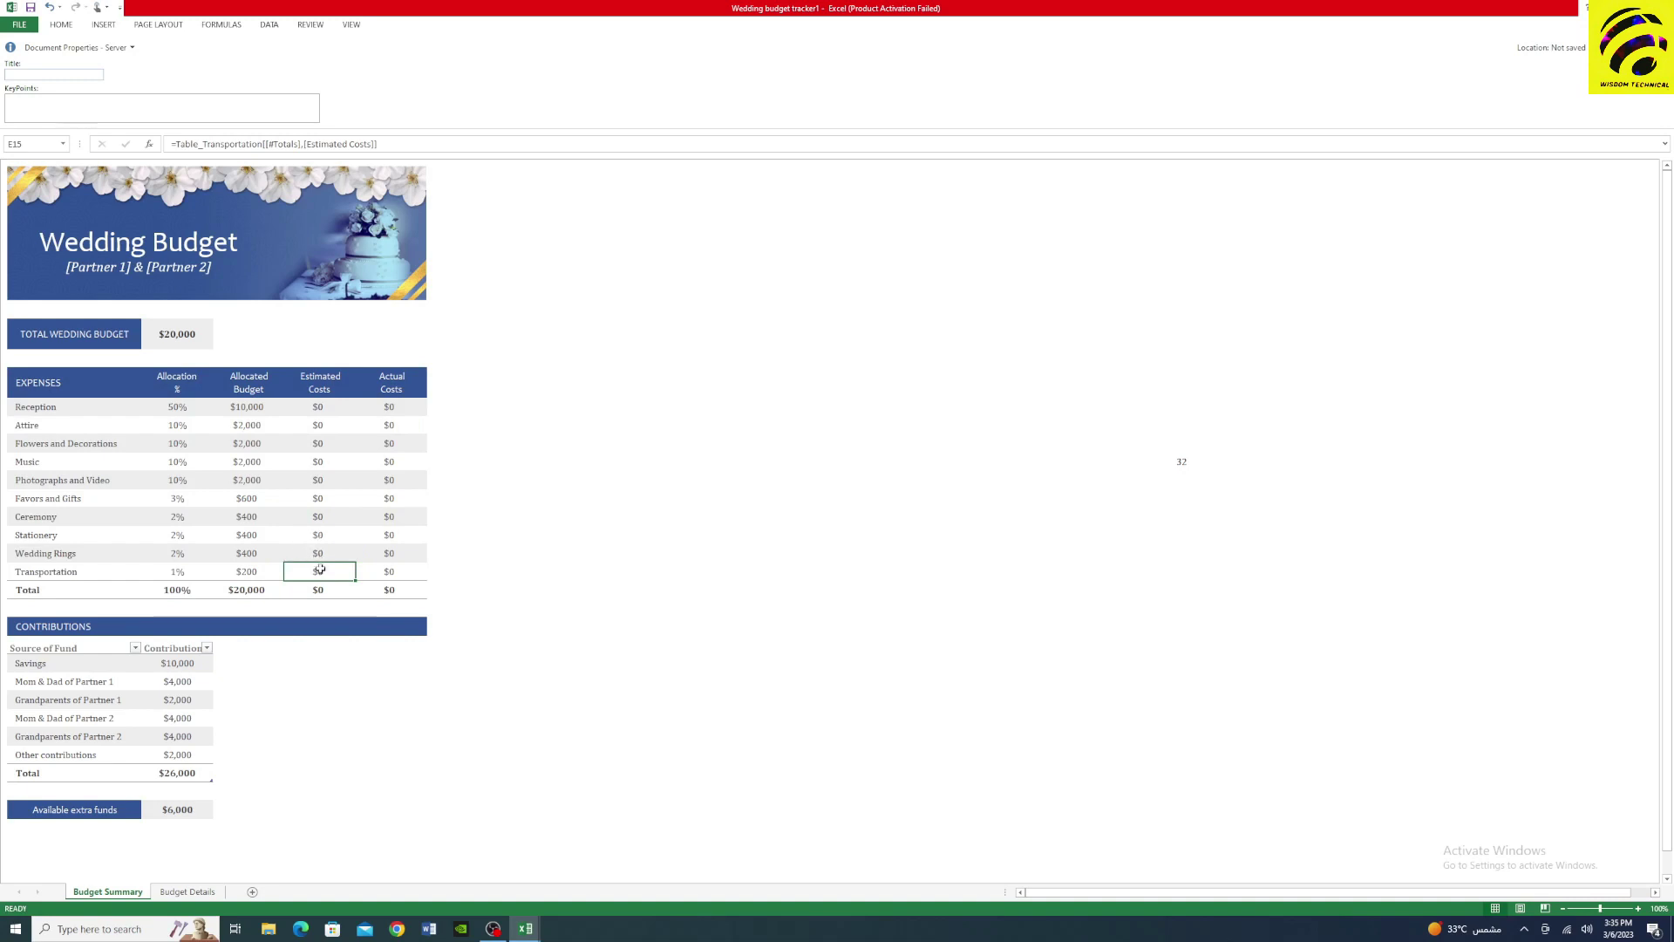
key(ctrl+c)
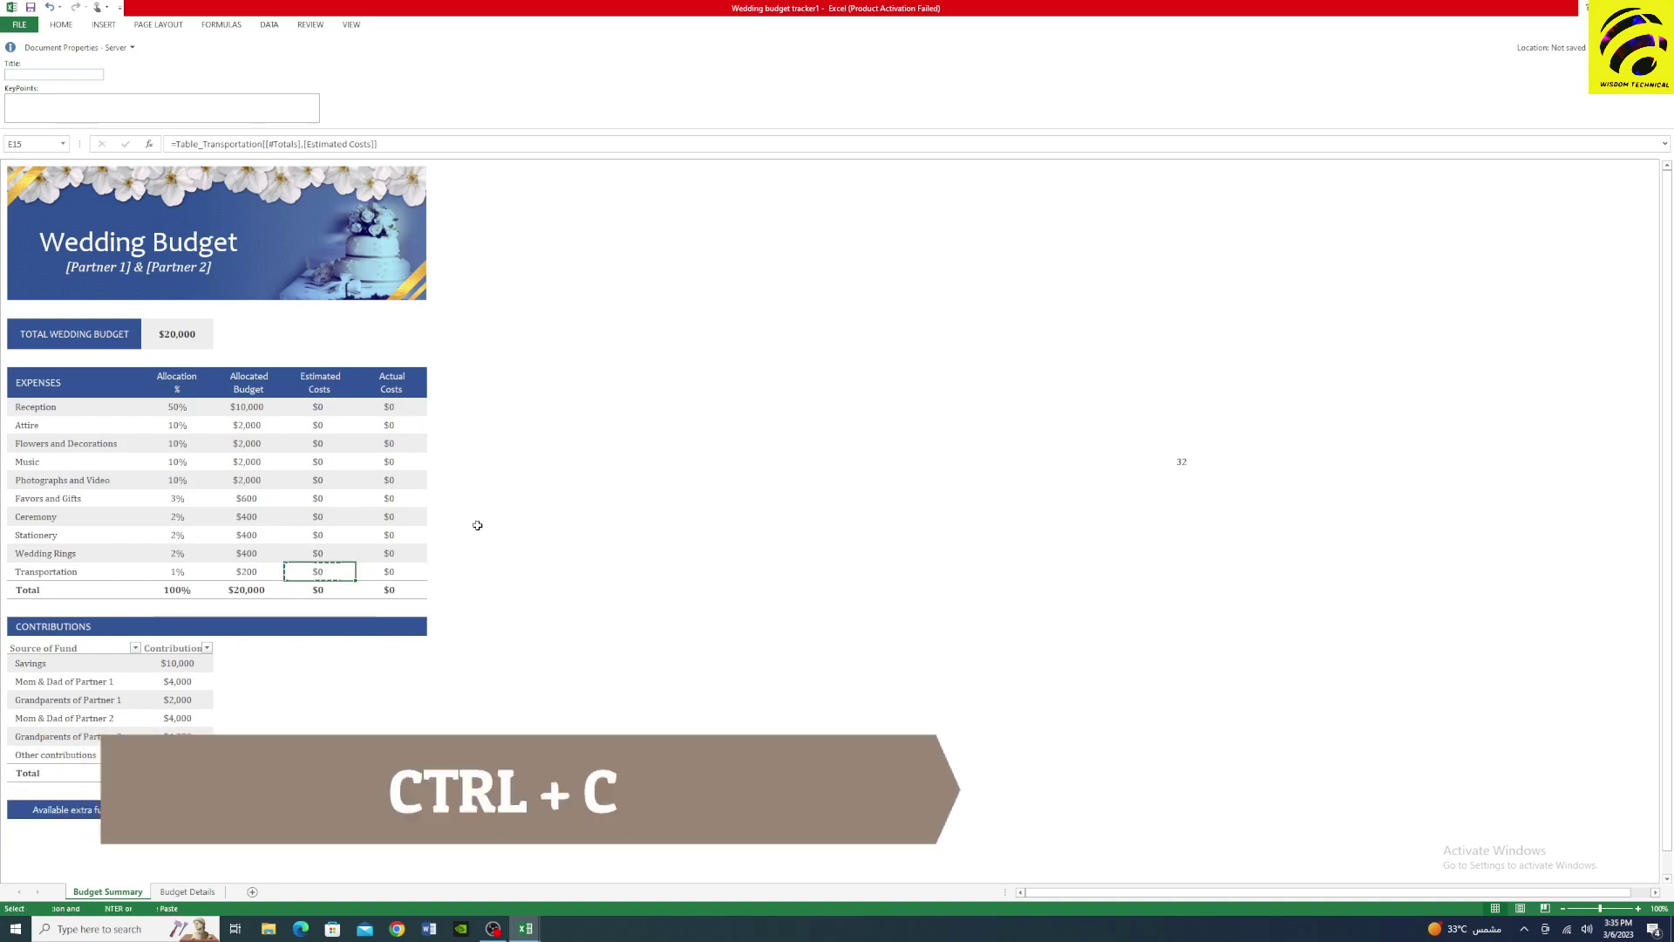
click(747, 354)
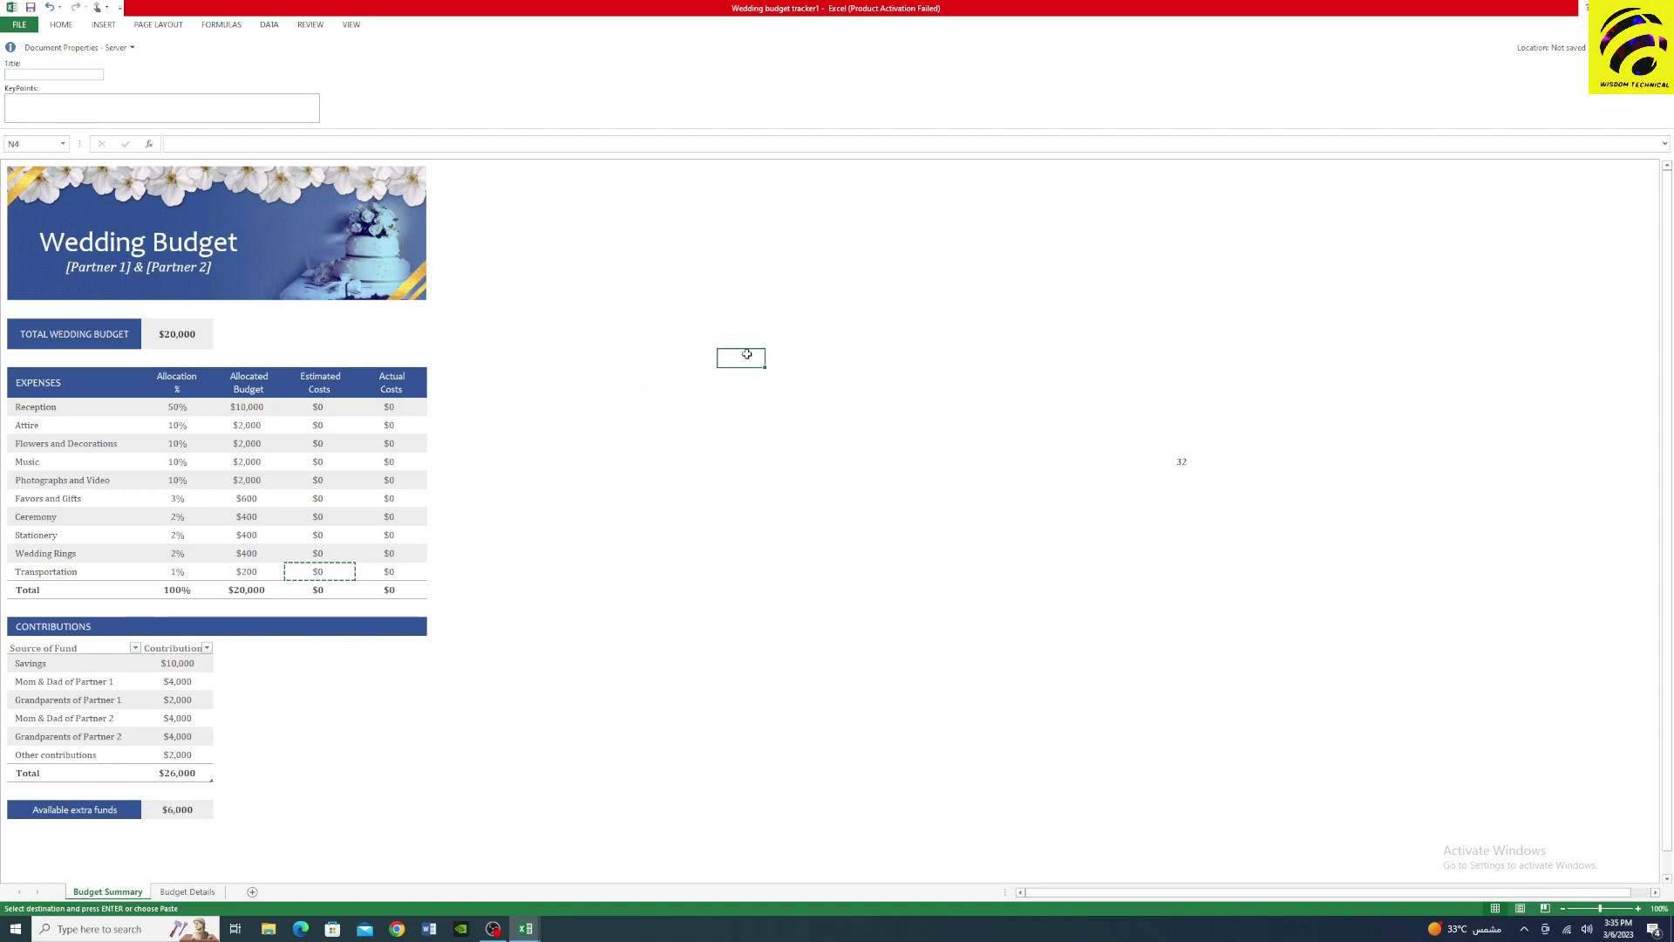
key(ctrl+v)
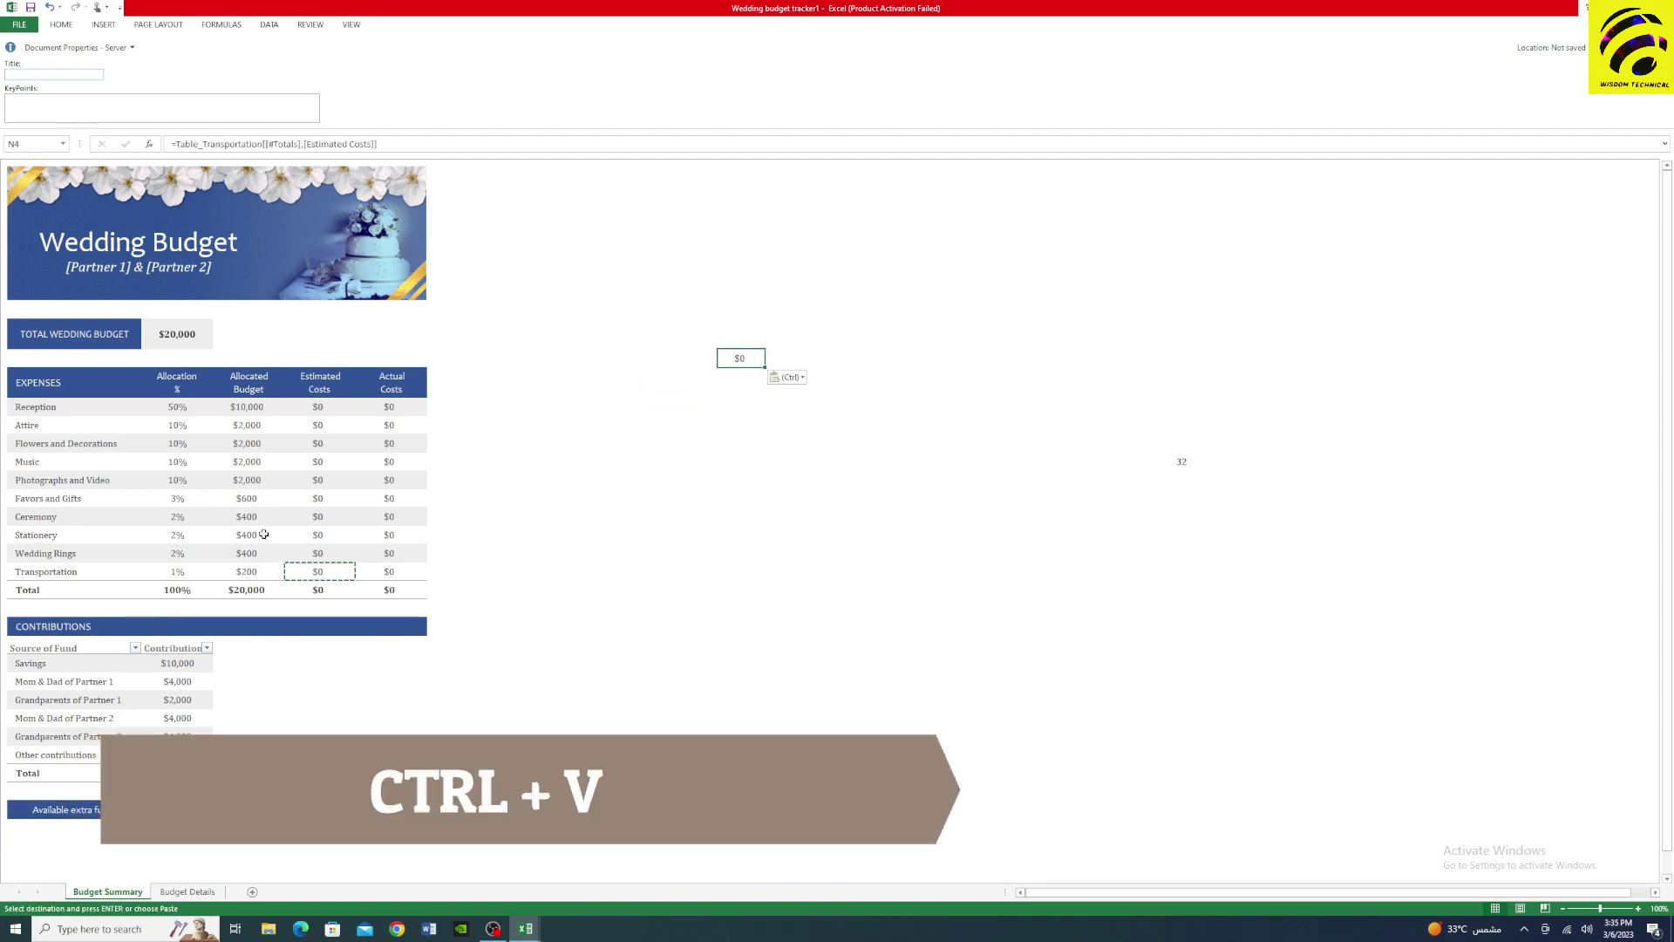
click(277, 535)
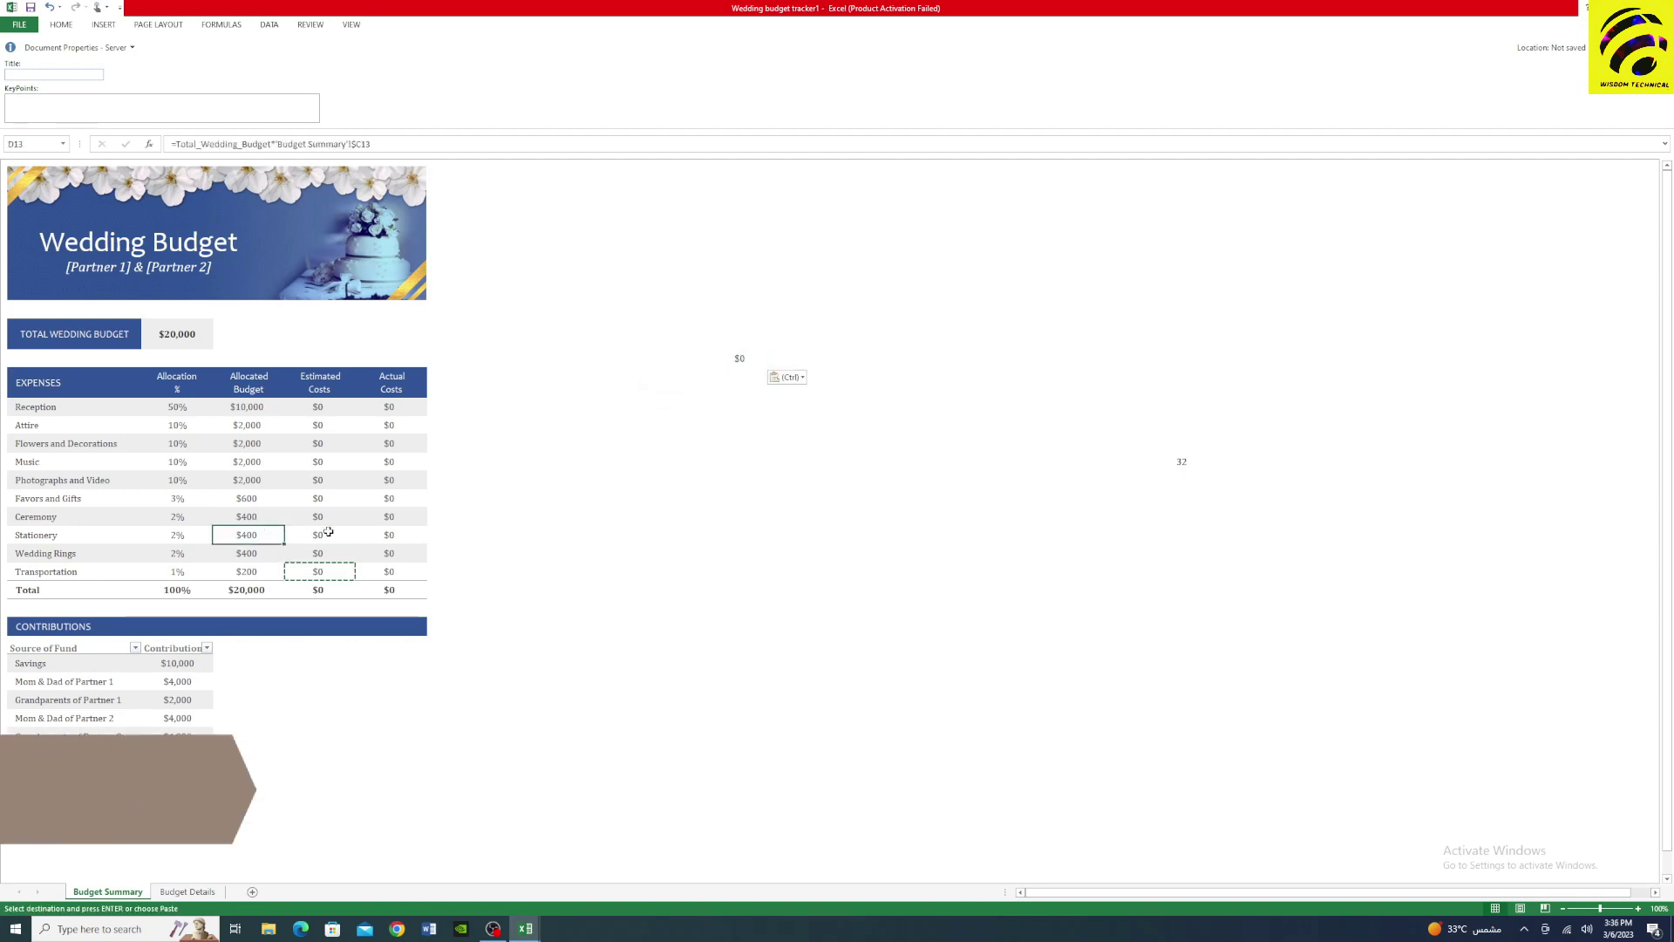
key(ctrl+x)
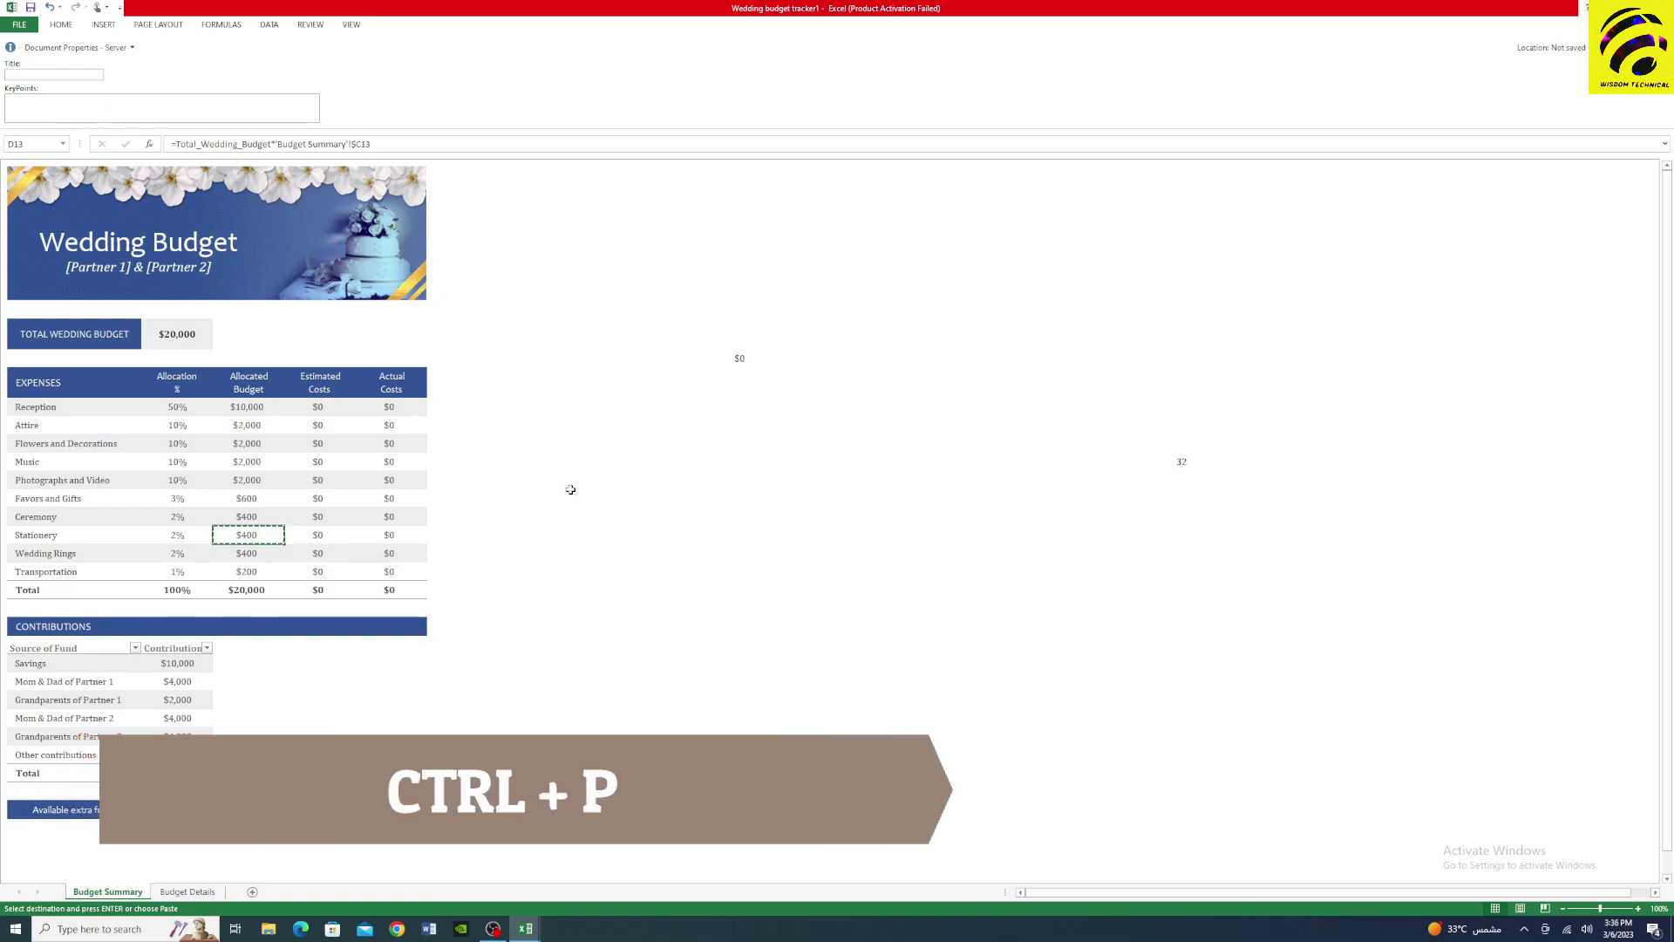
- Preview the sheet for printing, then make the $2,000 Music allocated budget in D9 bold
key(ctrl+p)
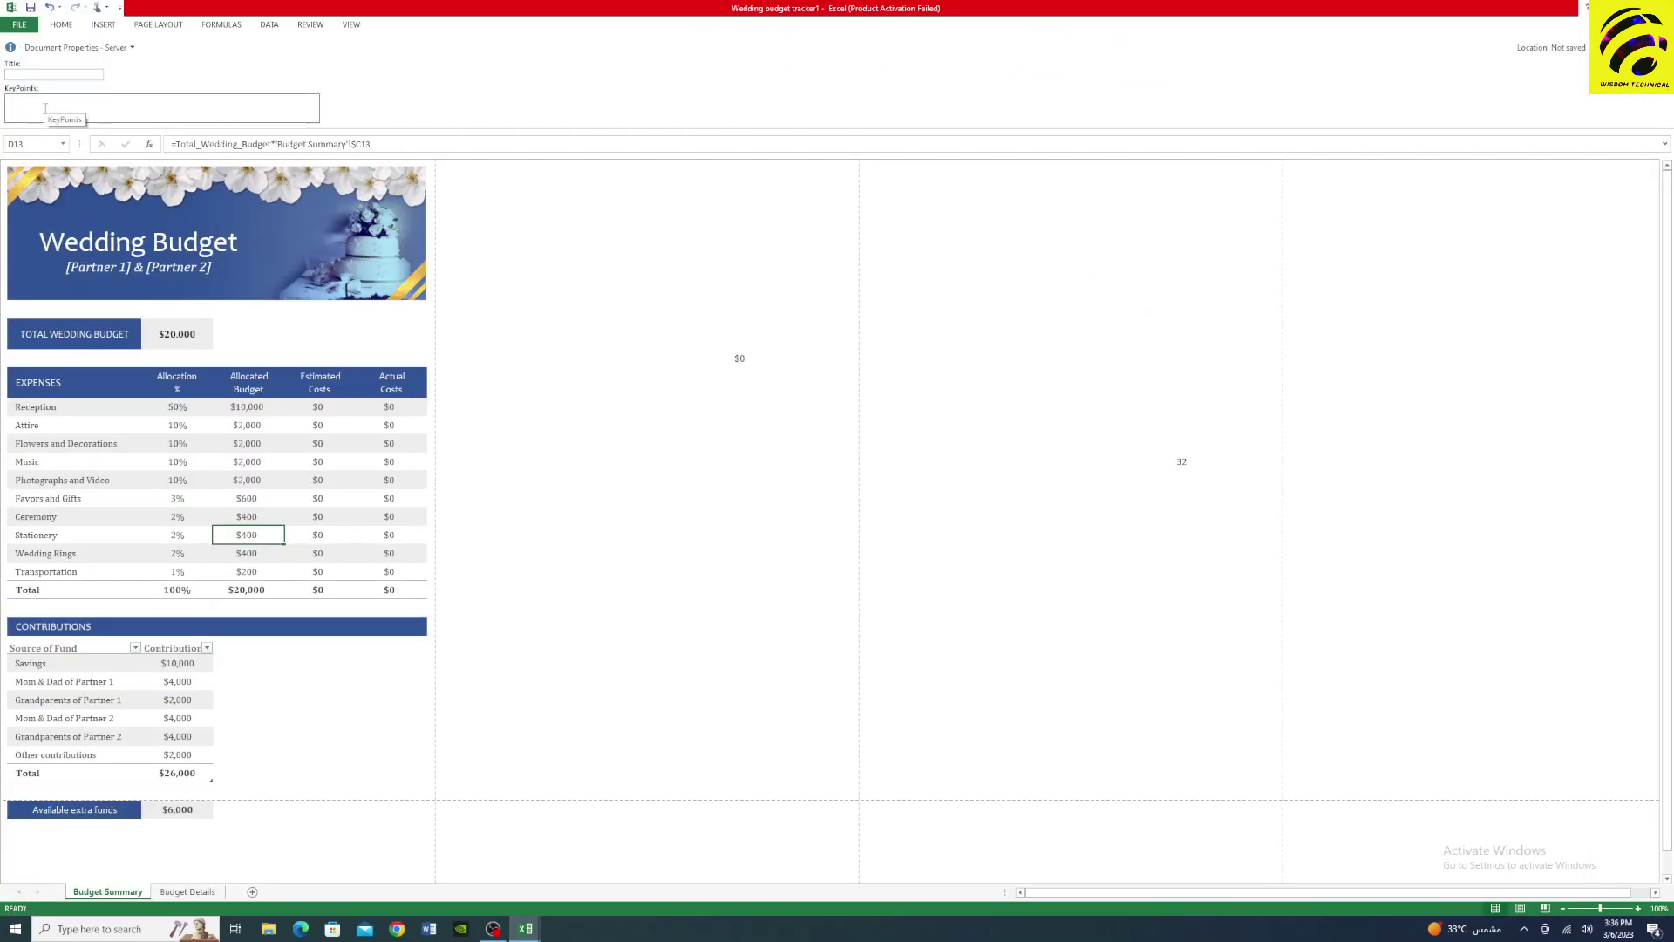
click(250, 460)
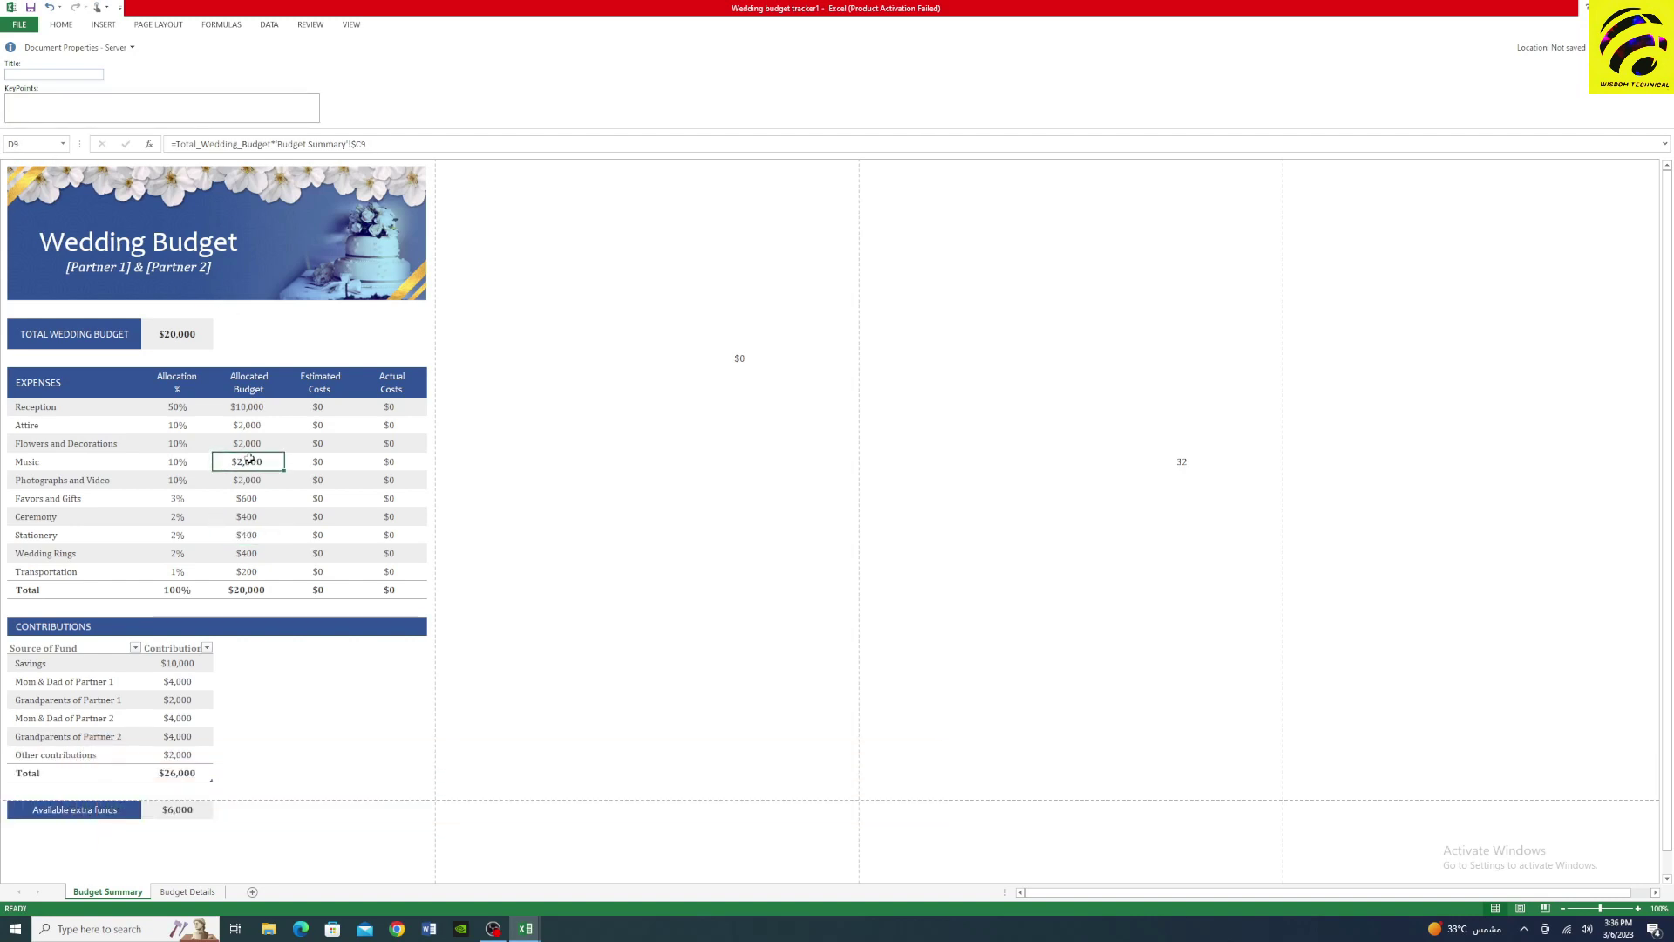
key(ctrl+b)
key(ctrl+b)
click(328, 428)
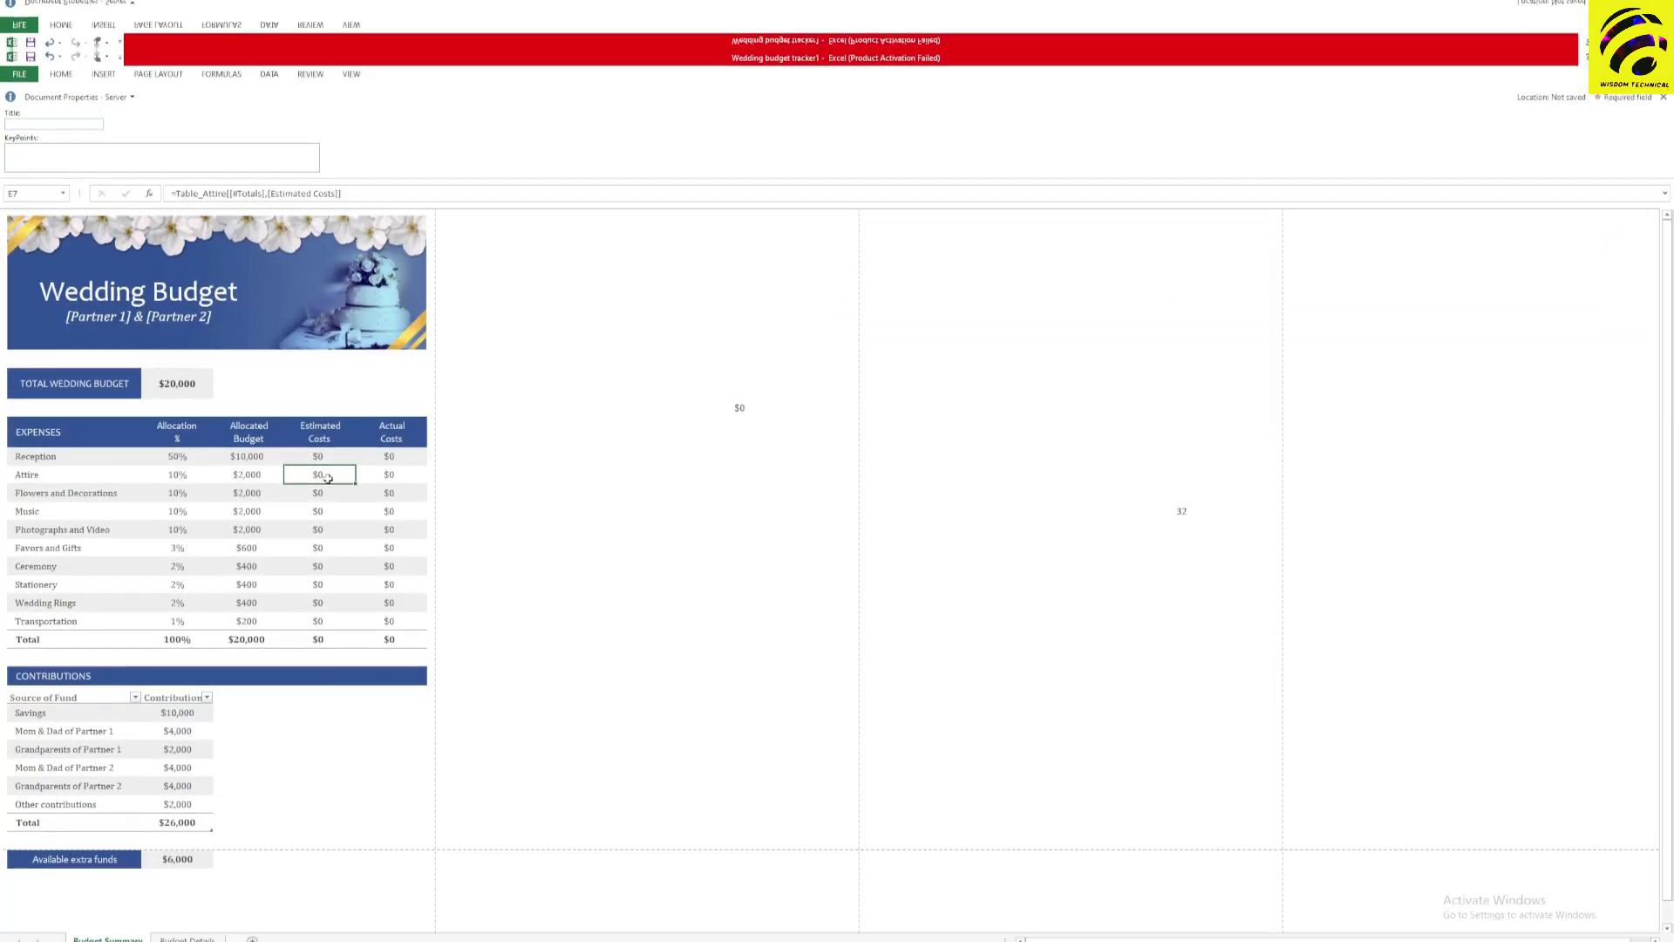
- Open the Go To list twice without jumping anywhere, then bring up Find and Replace
key(F5)
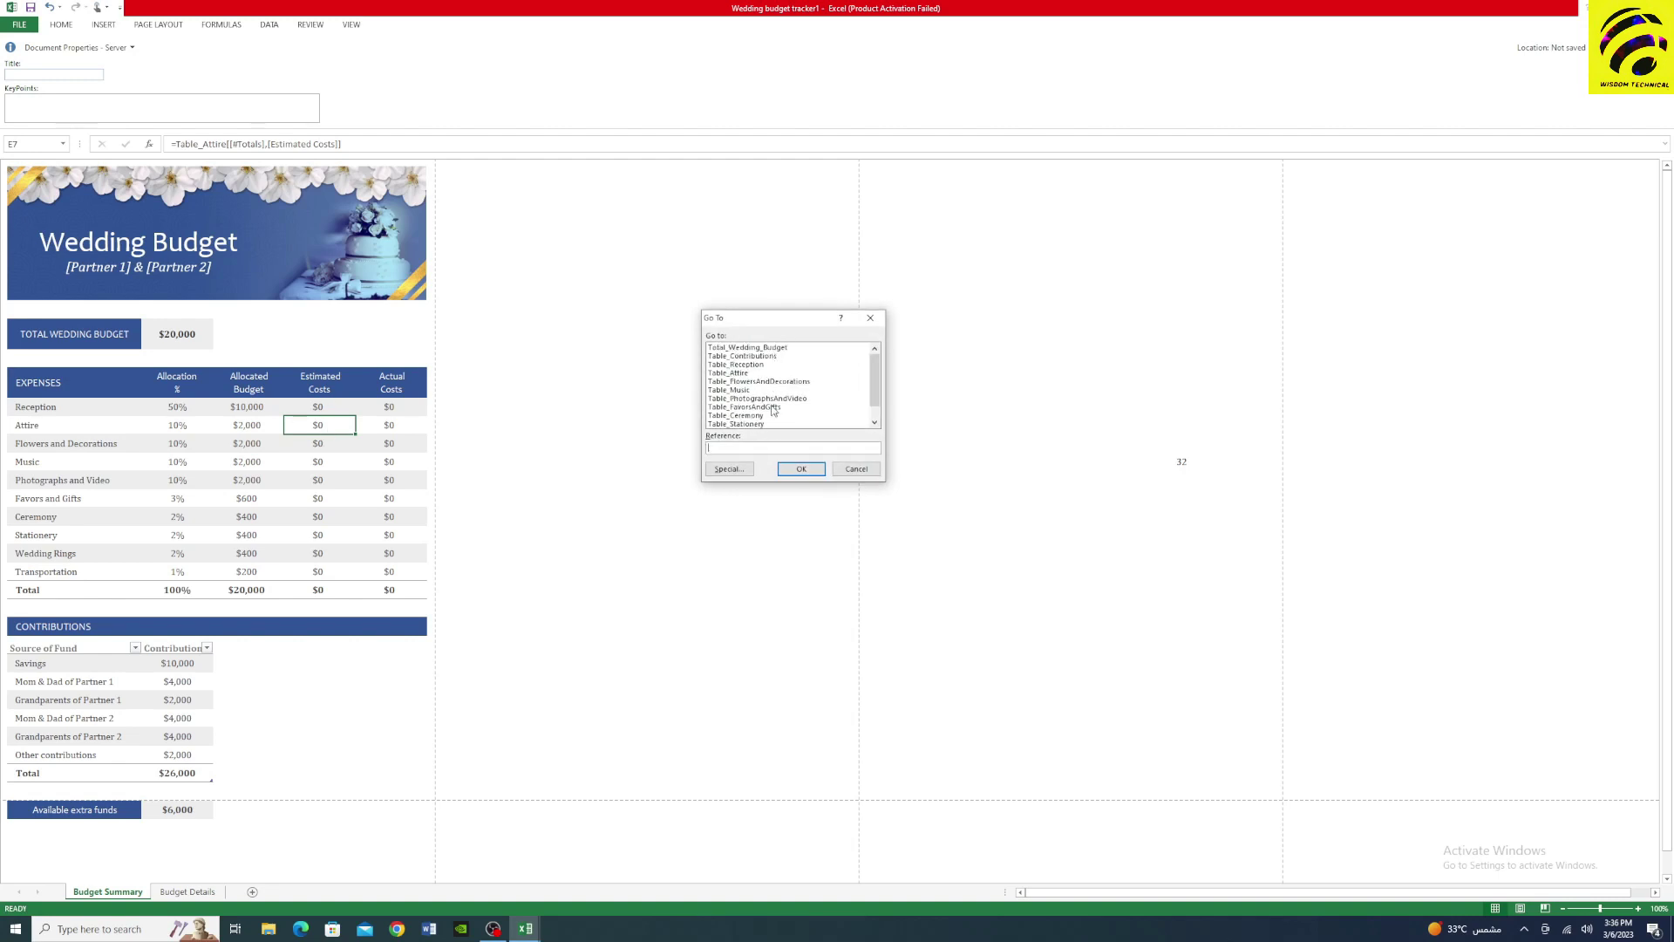
scroll(772, 363, down, 1)
click(851, 468)
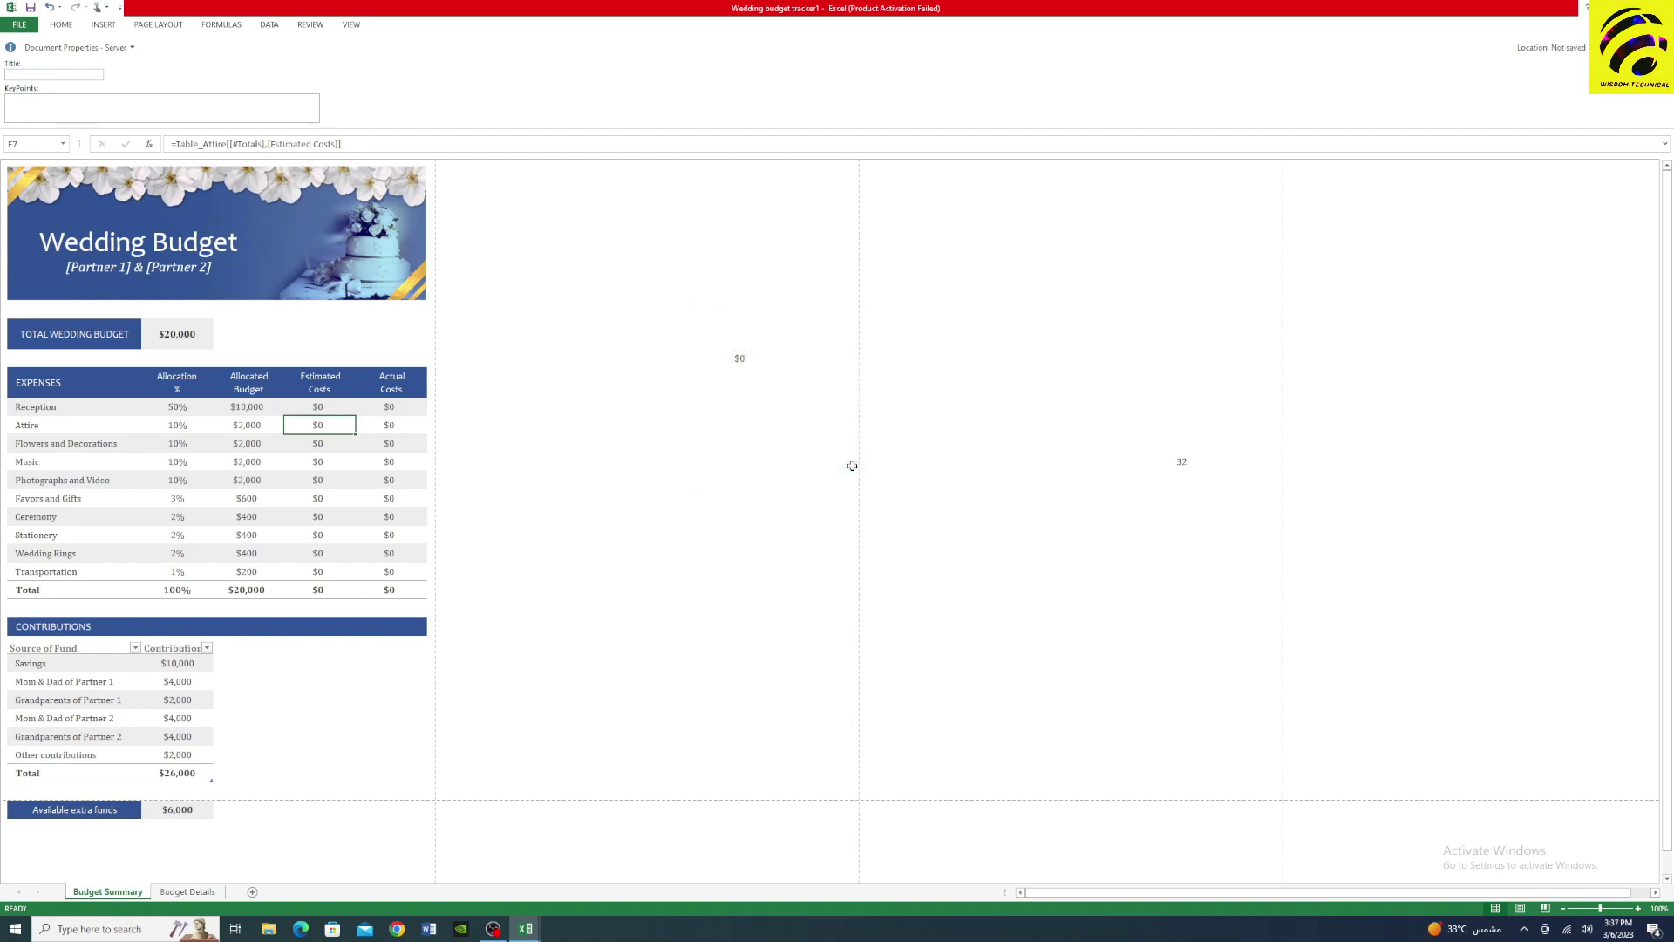
key(F5)
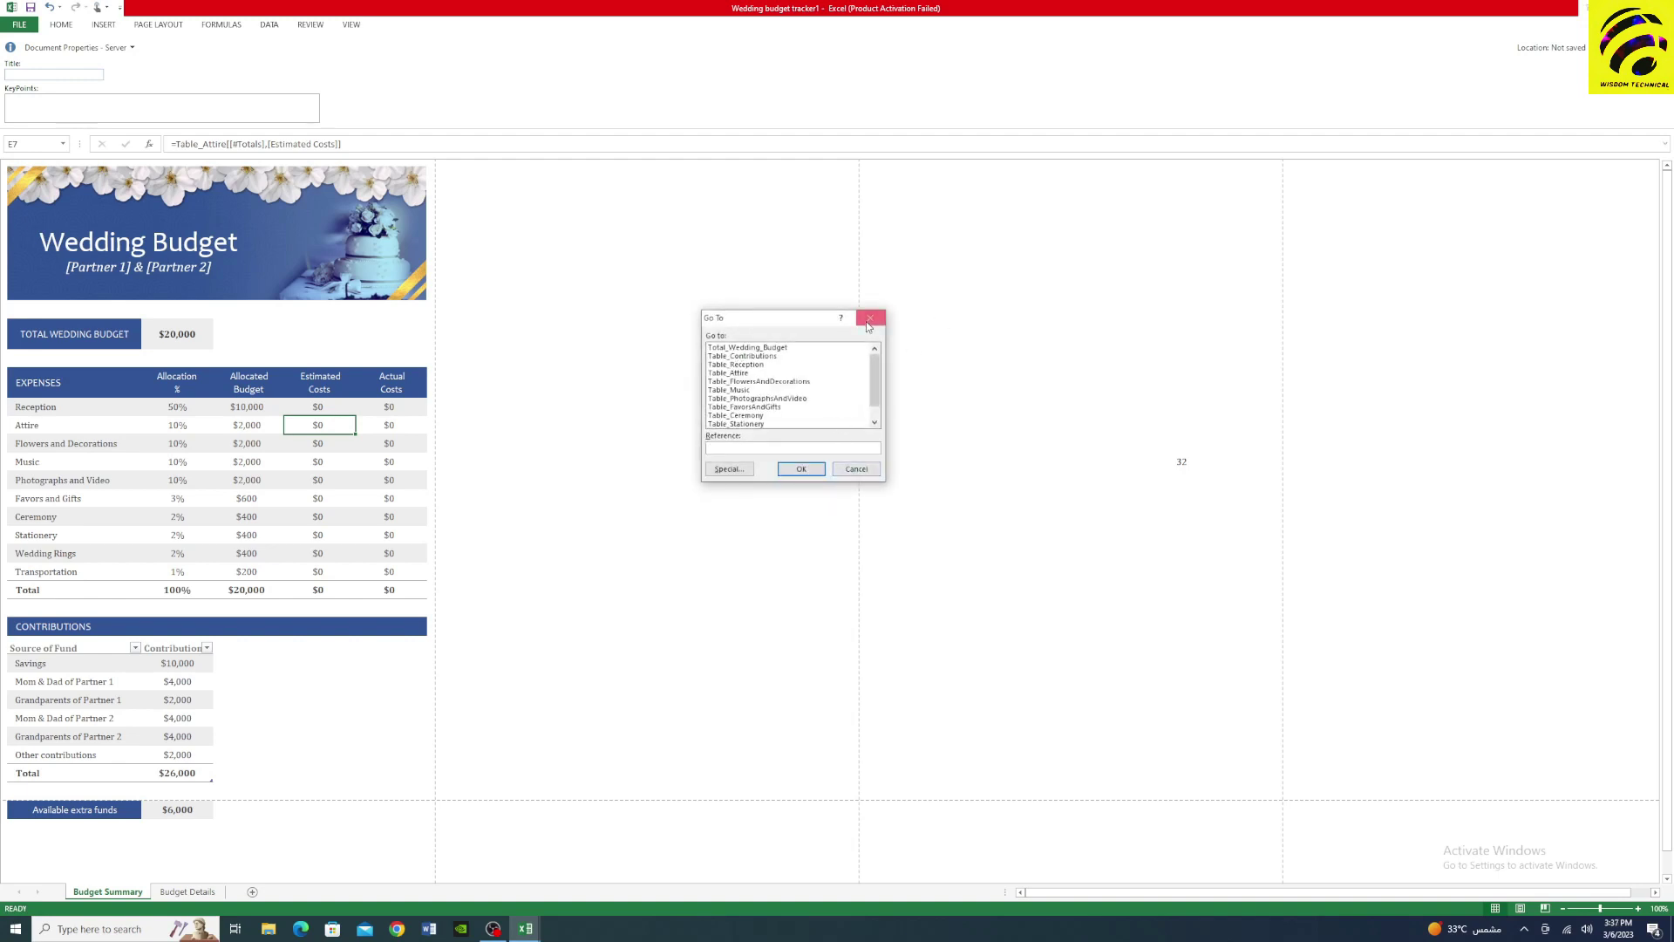
click(869, 319)
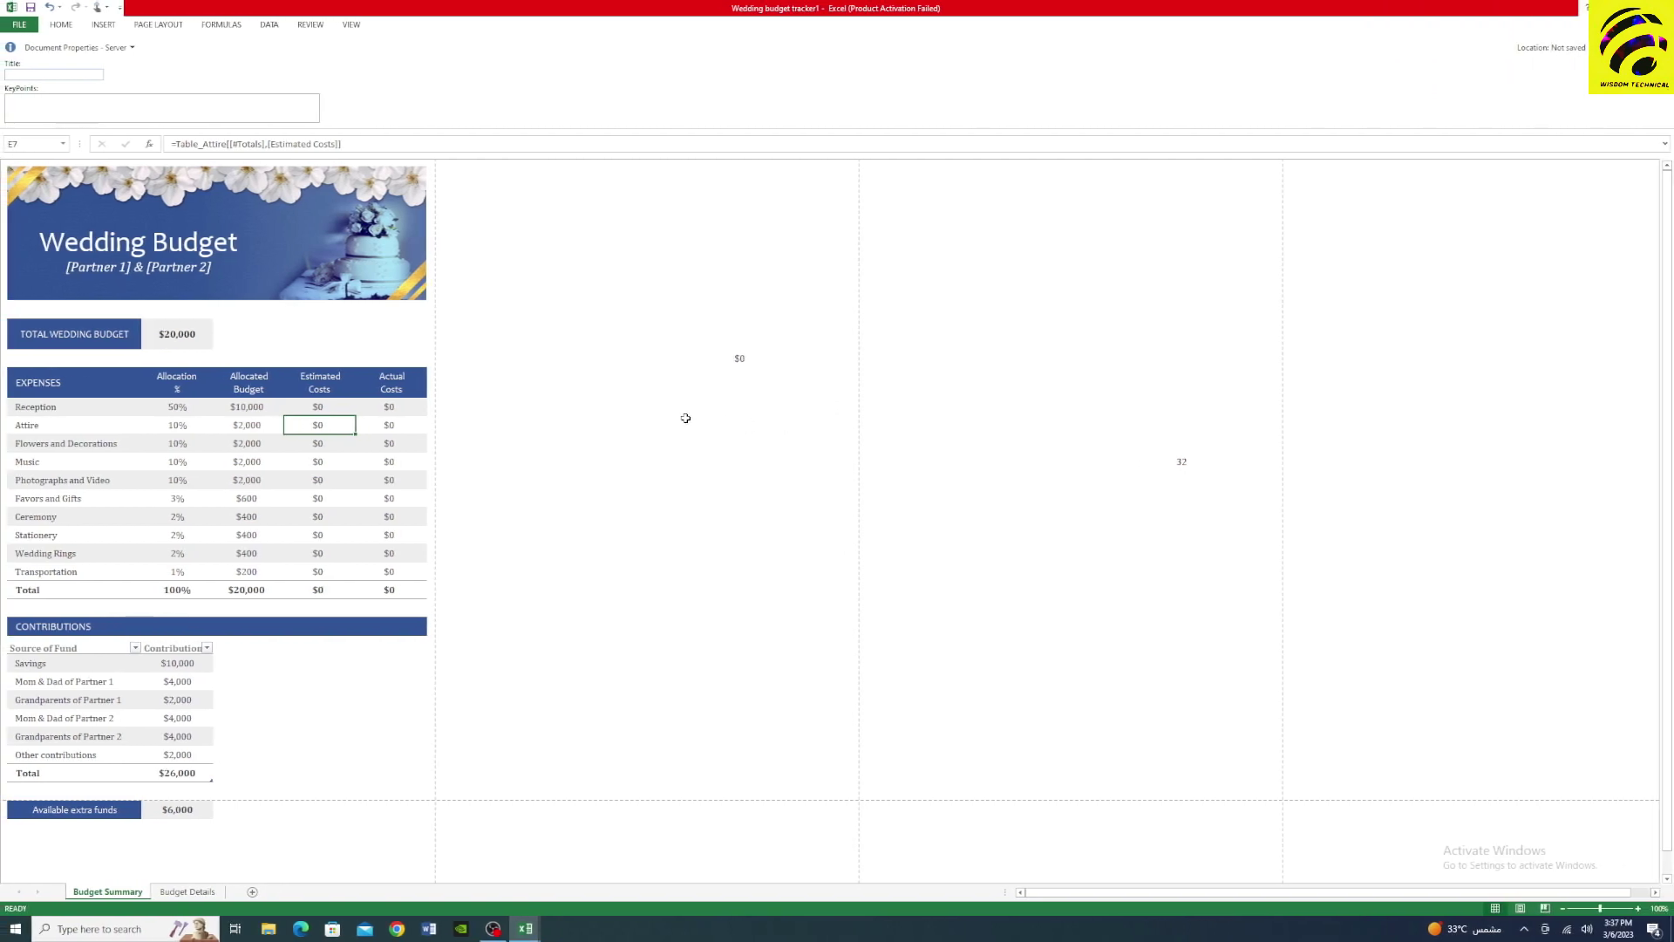
key(ctrl+f)
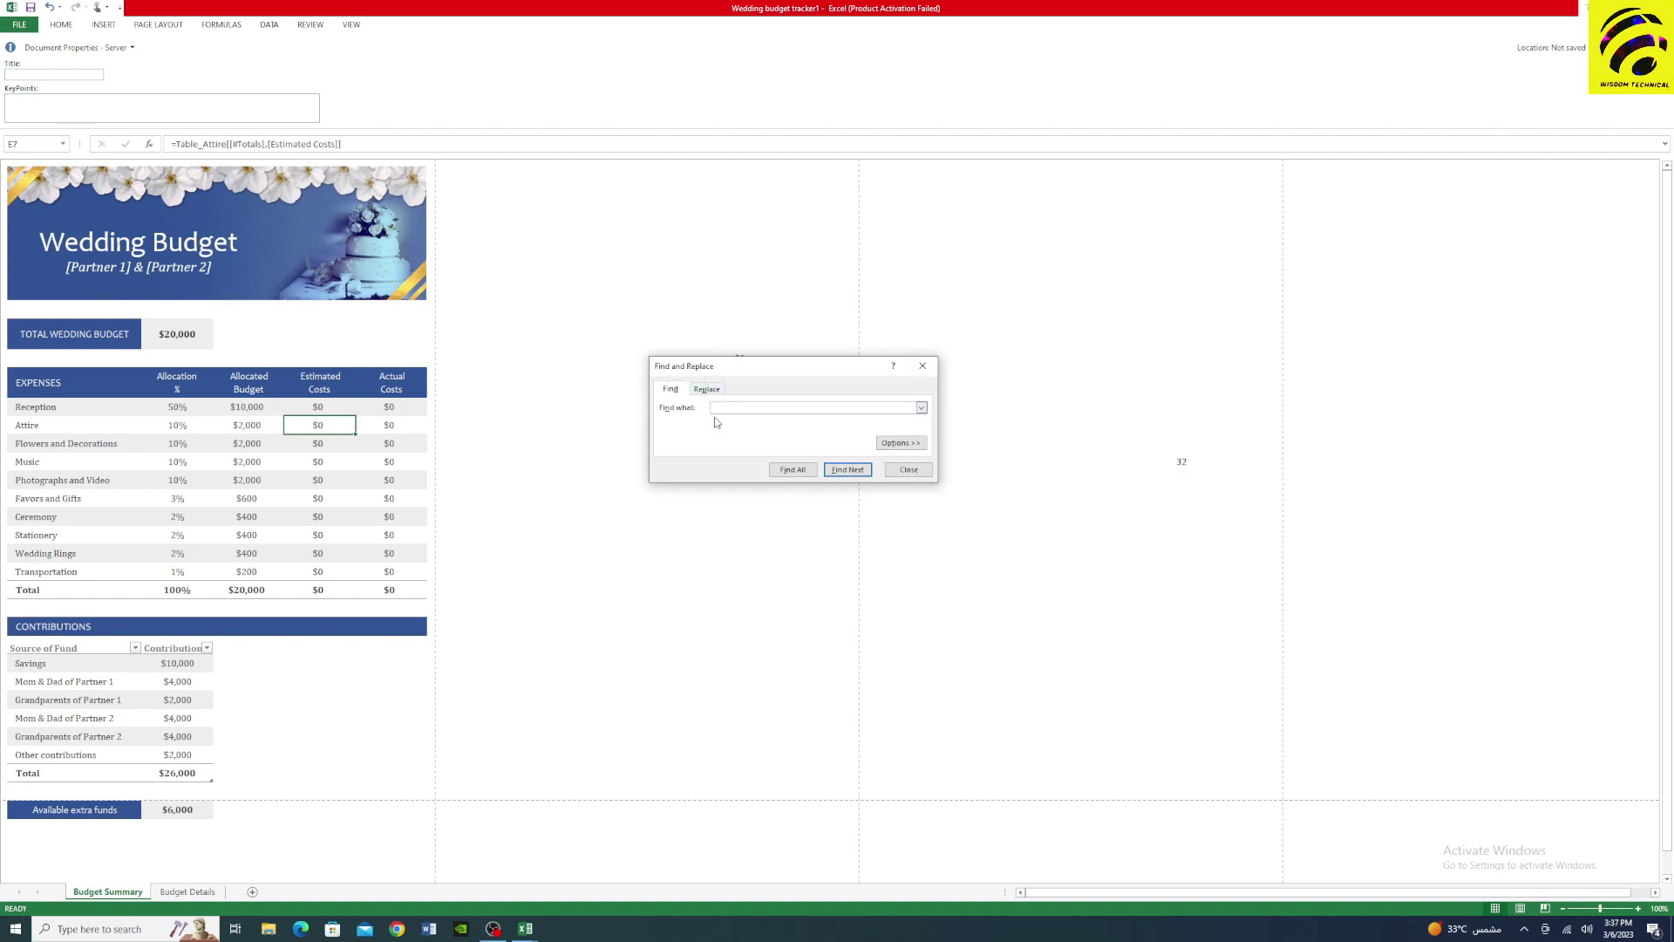
- Close Find and Replace and insert a new blank Sheet1 with Shift+F11
click(708, 389)
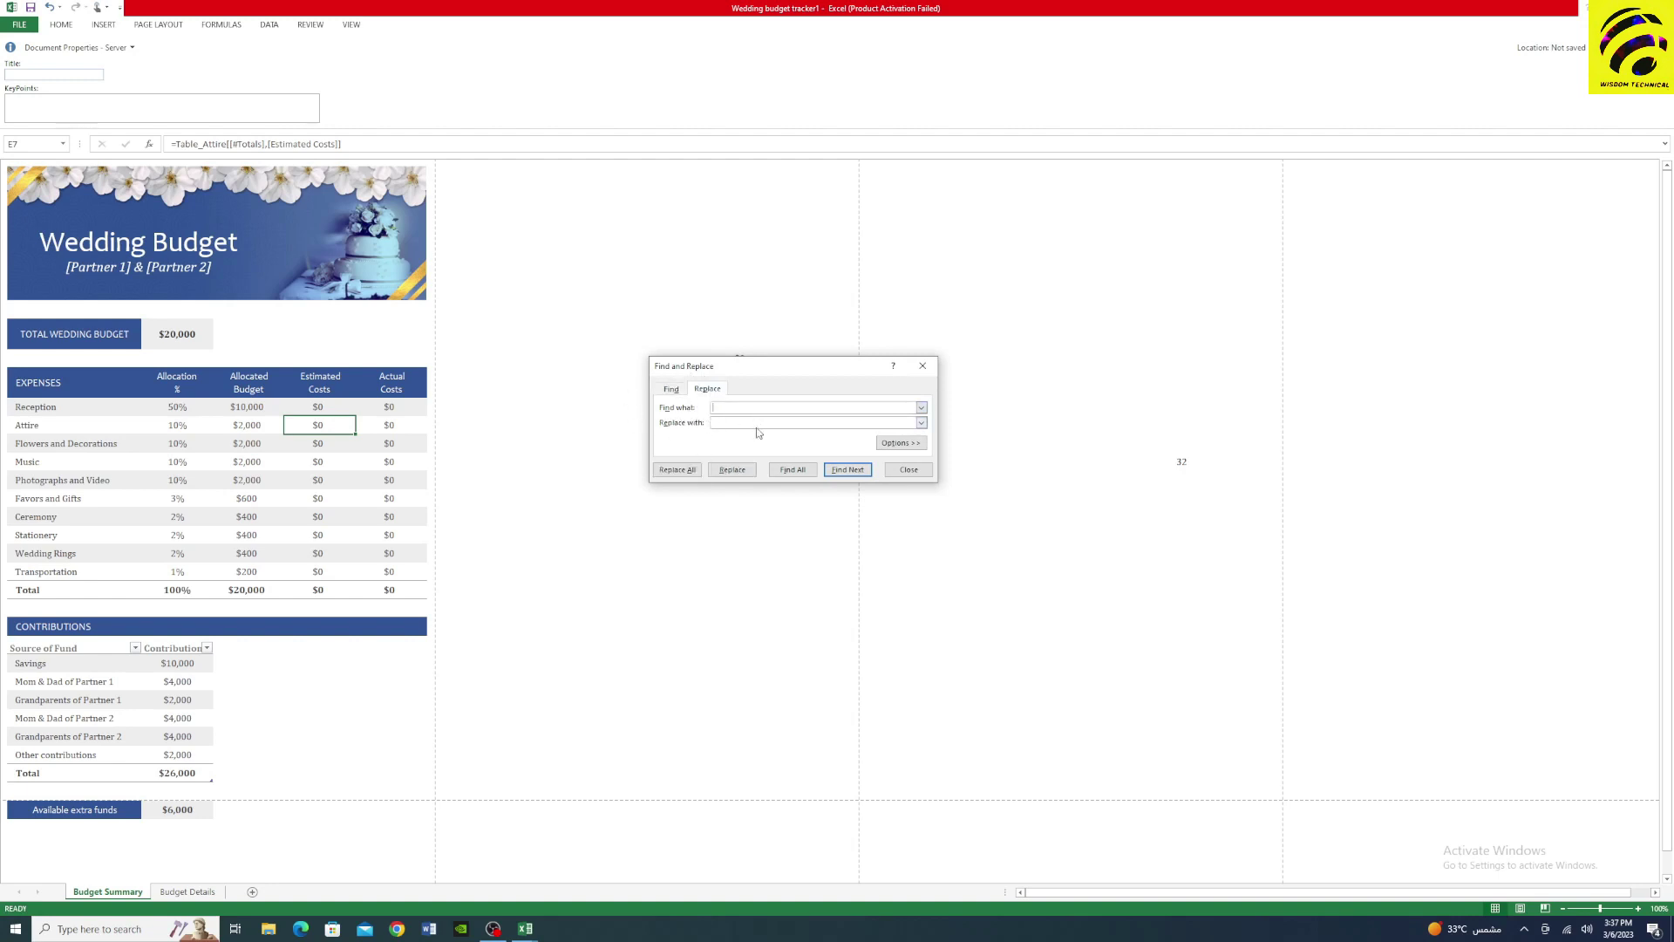
click(907, 476)
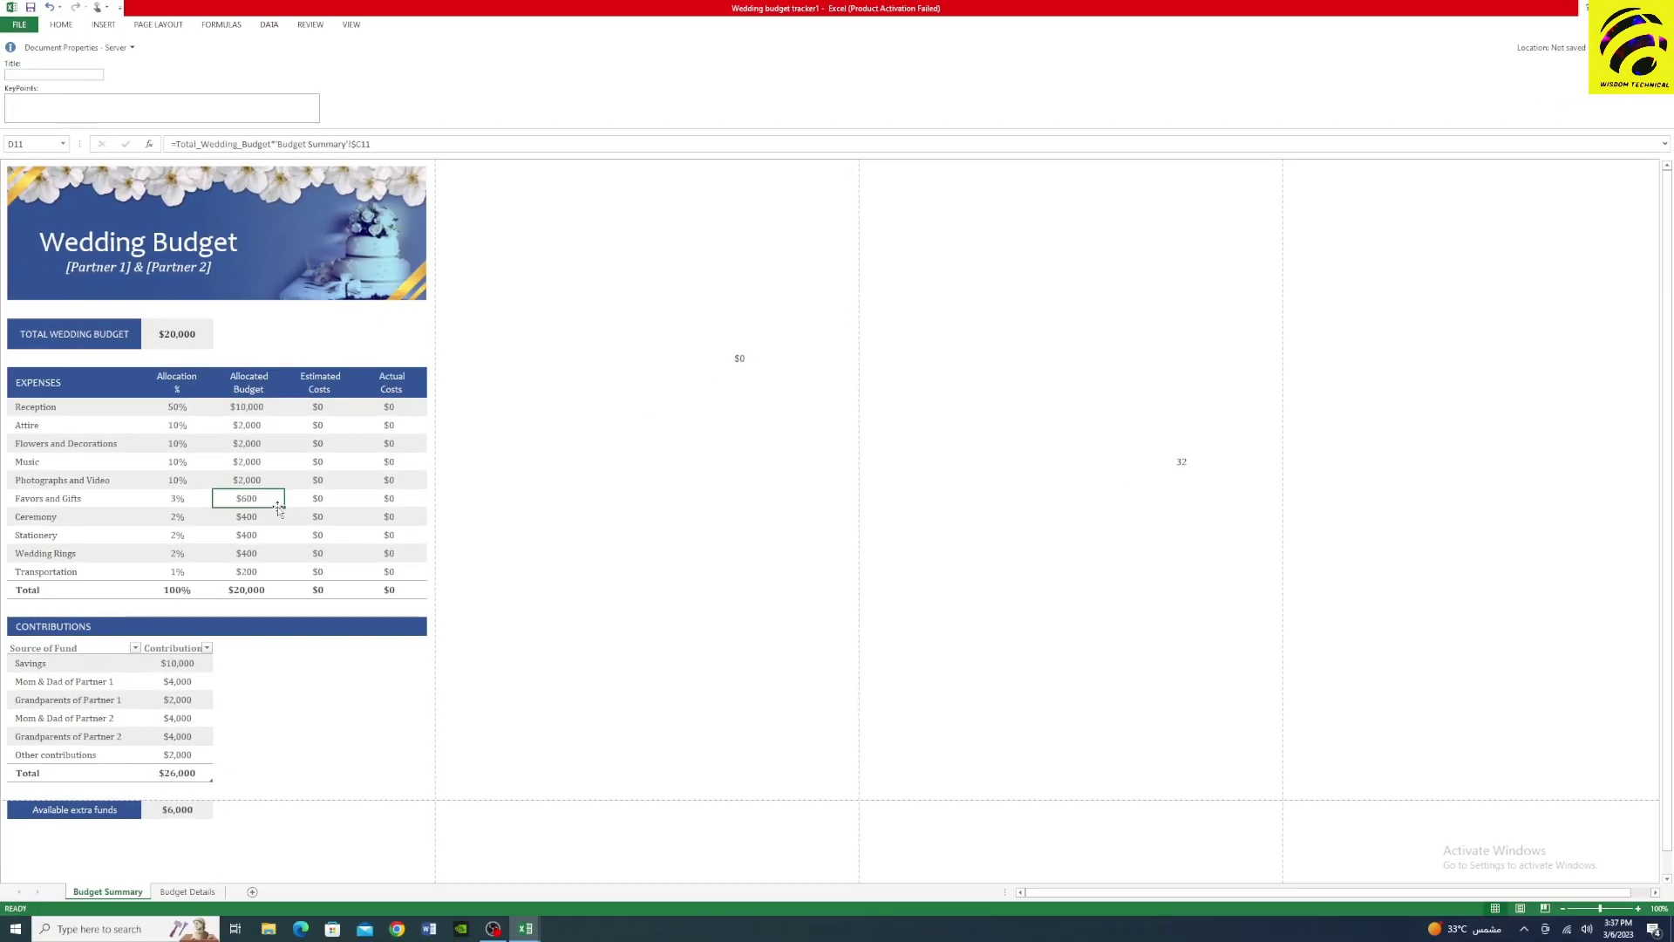
key(shift+F11)
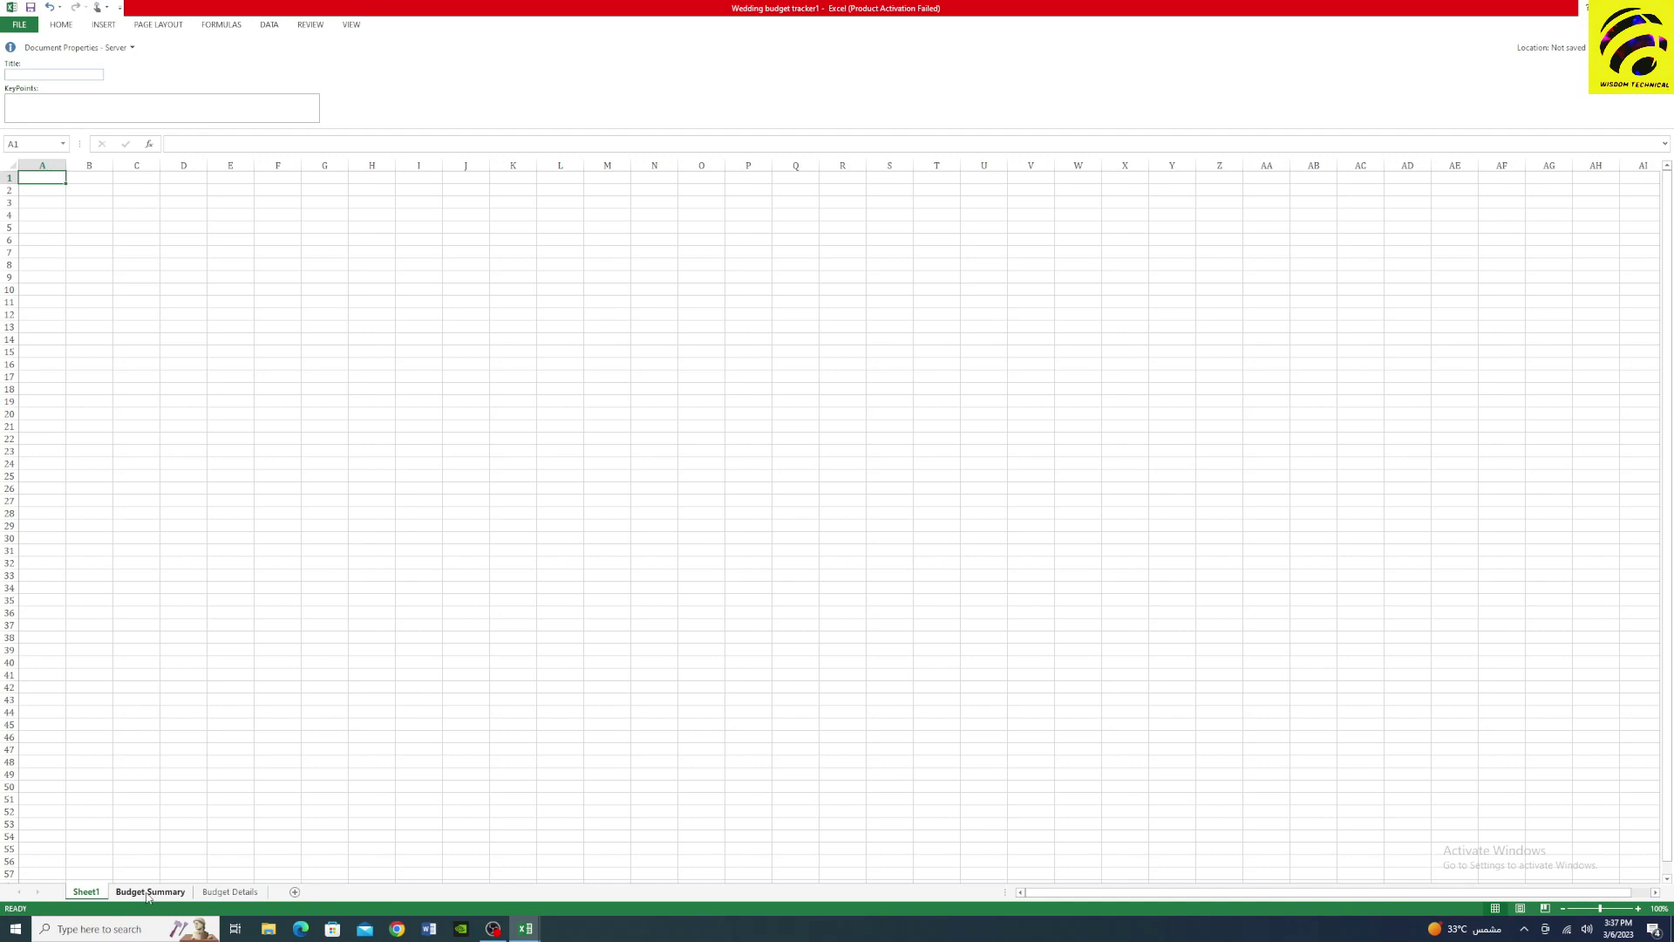
- Back on Budget Summary, dismiss Help and put the D13 Stationery budget formula into edit mode
click(148, 893)
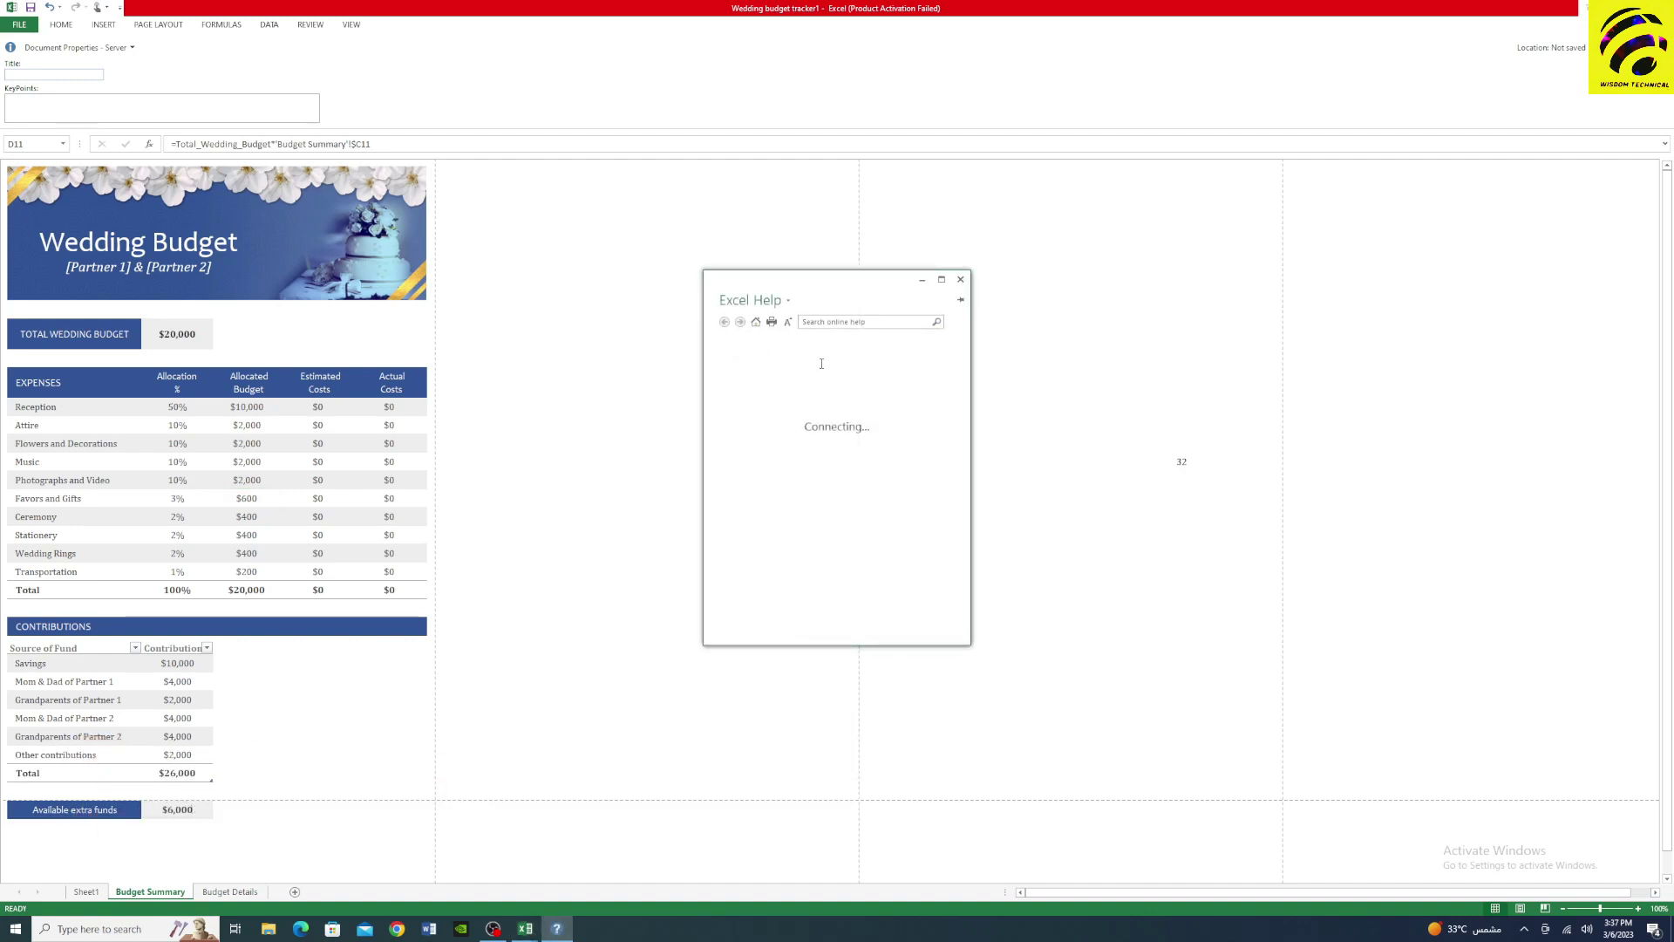
click(960, 279)
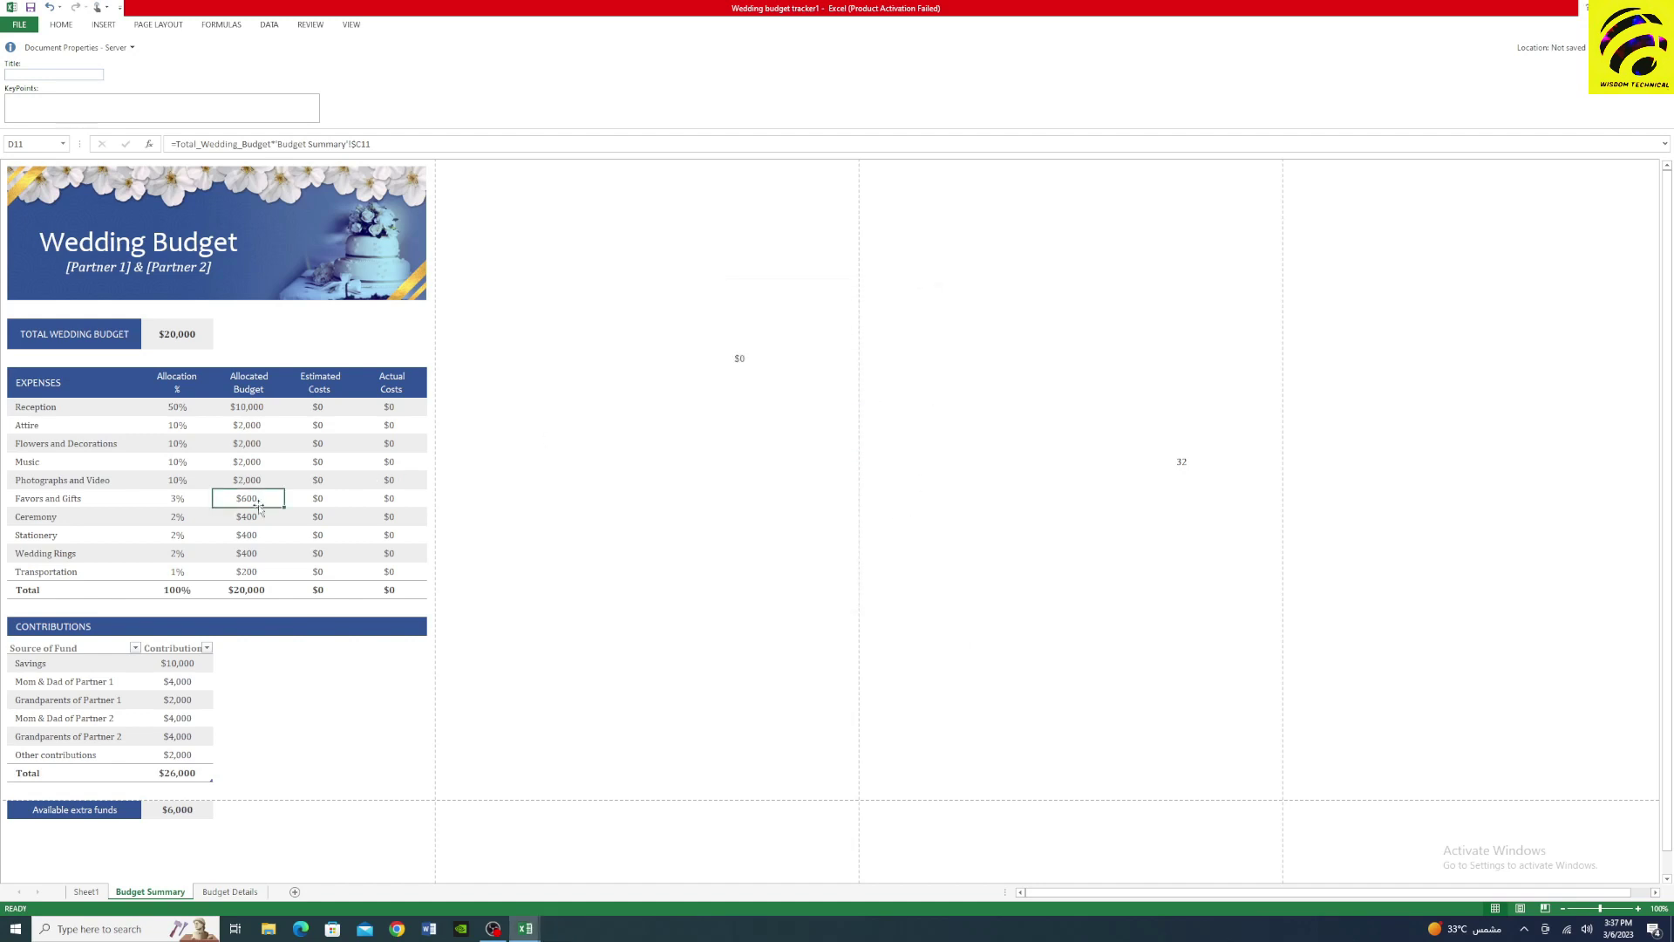
click(250, 529)
key(F2)
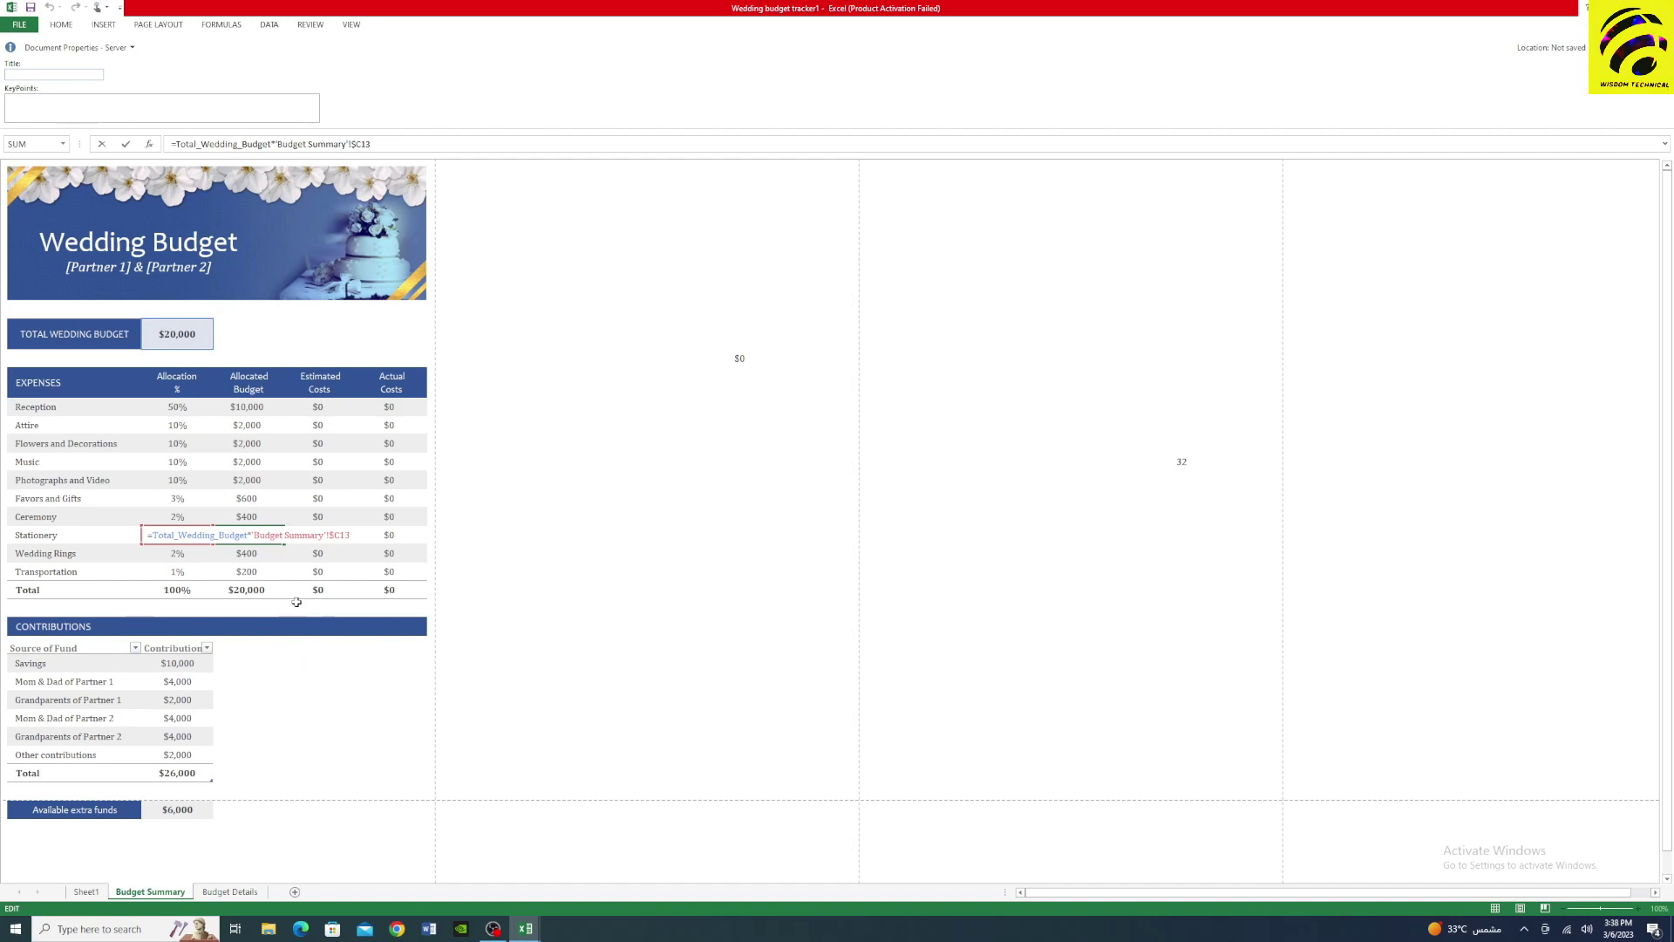
- Select the Wedding Rings estimated cost E14 and open Insert Function with Shift+F3
click(319, 553)
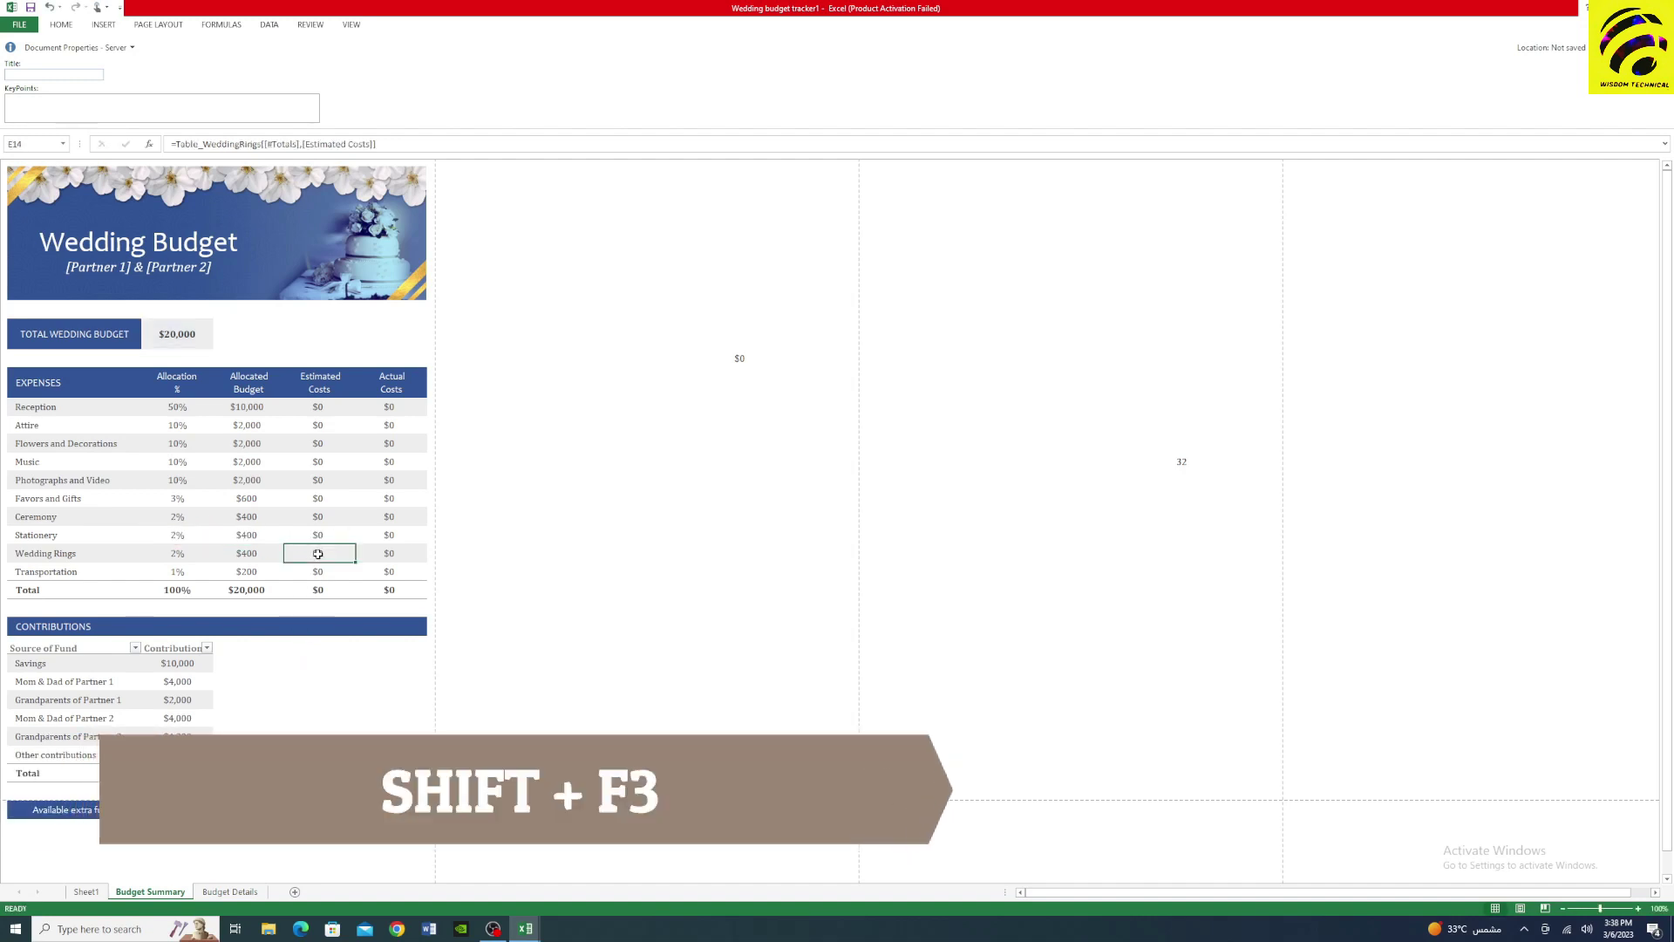
key(shift+F3)
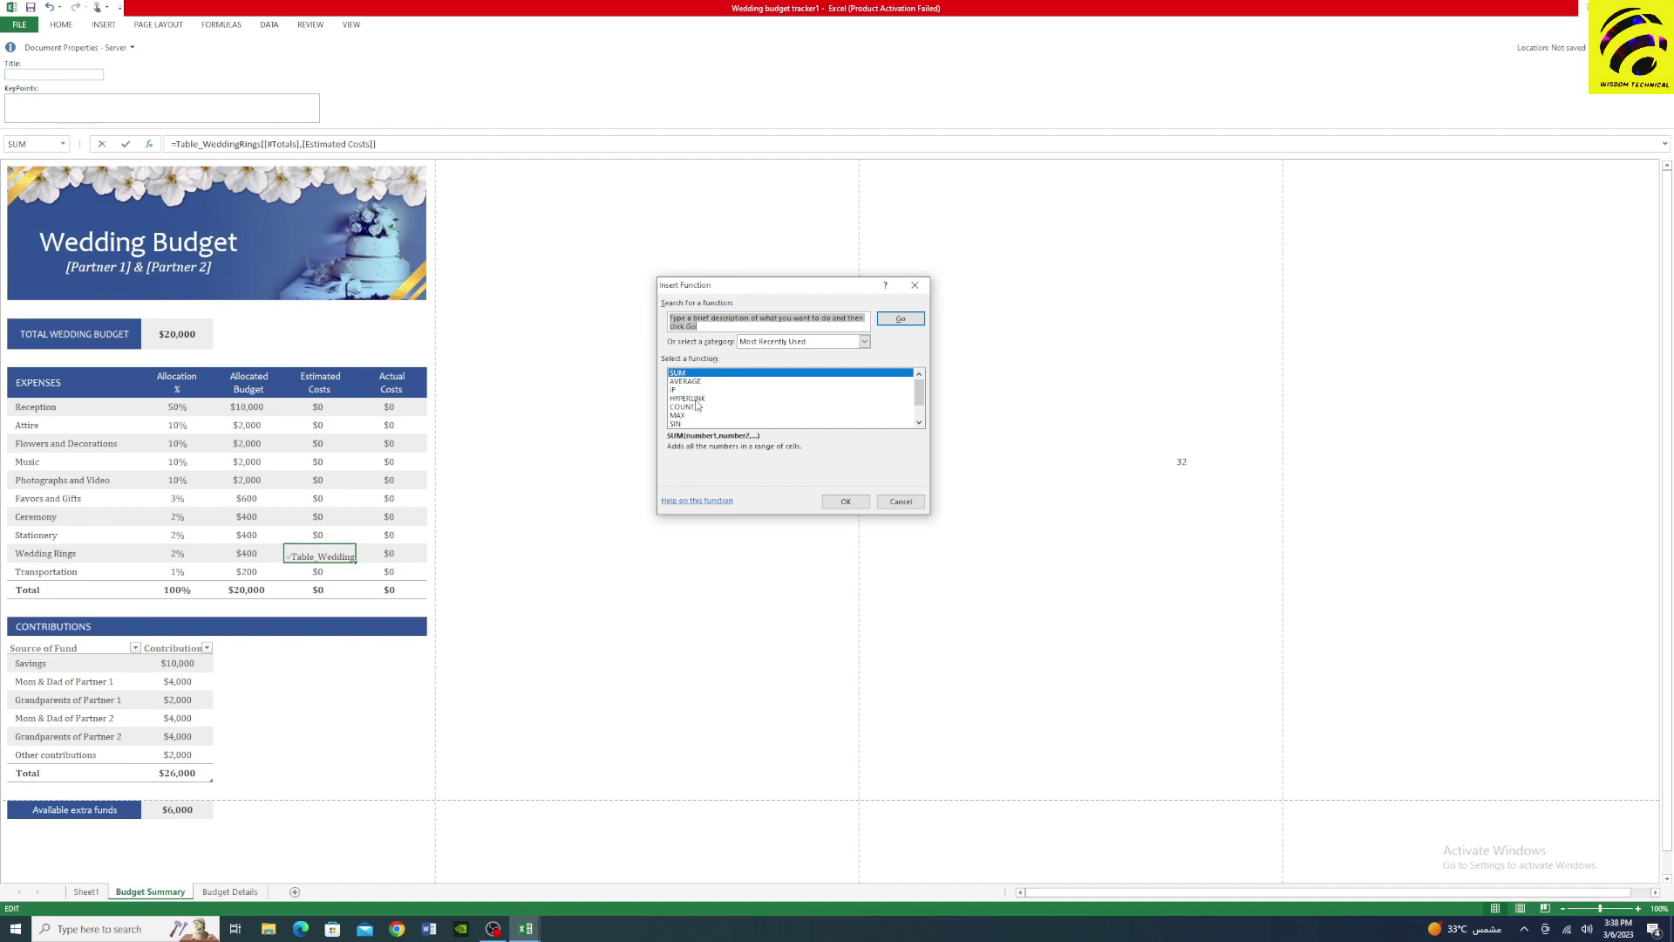
scroll(697, 405, down, 1)
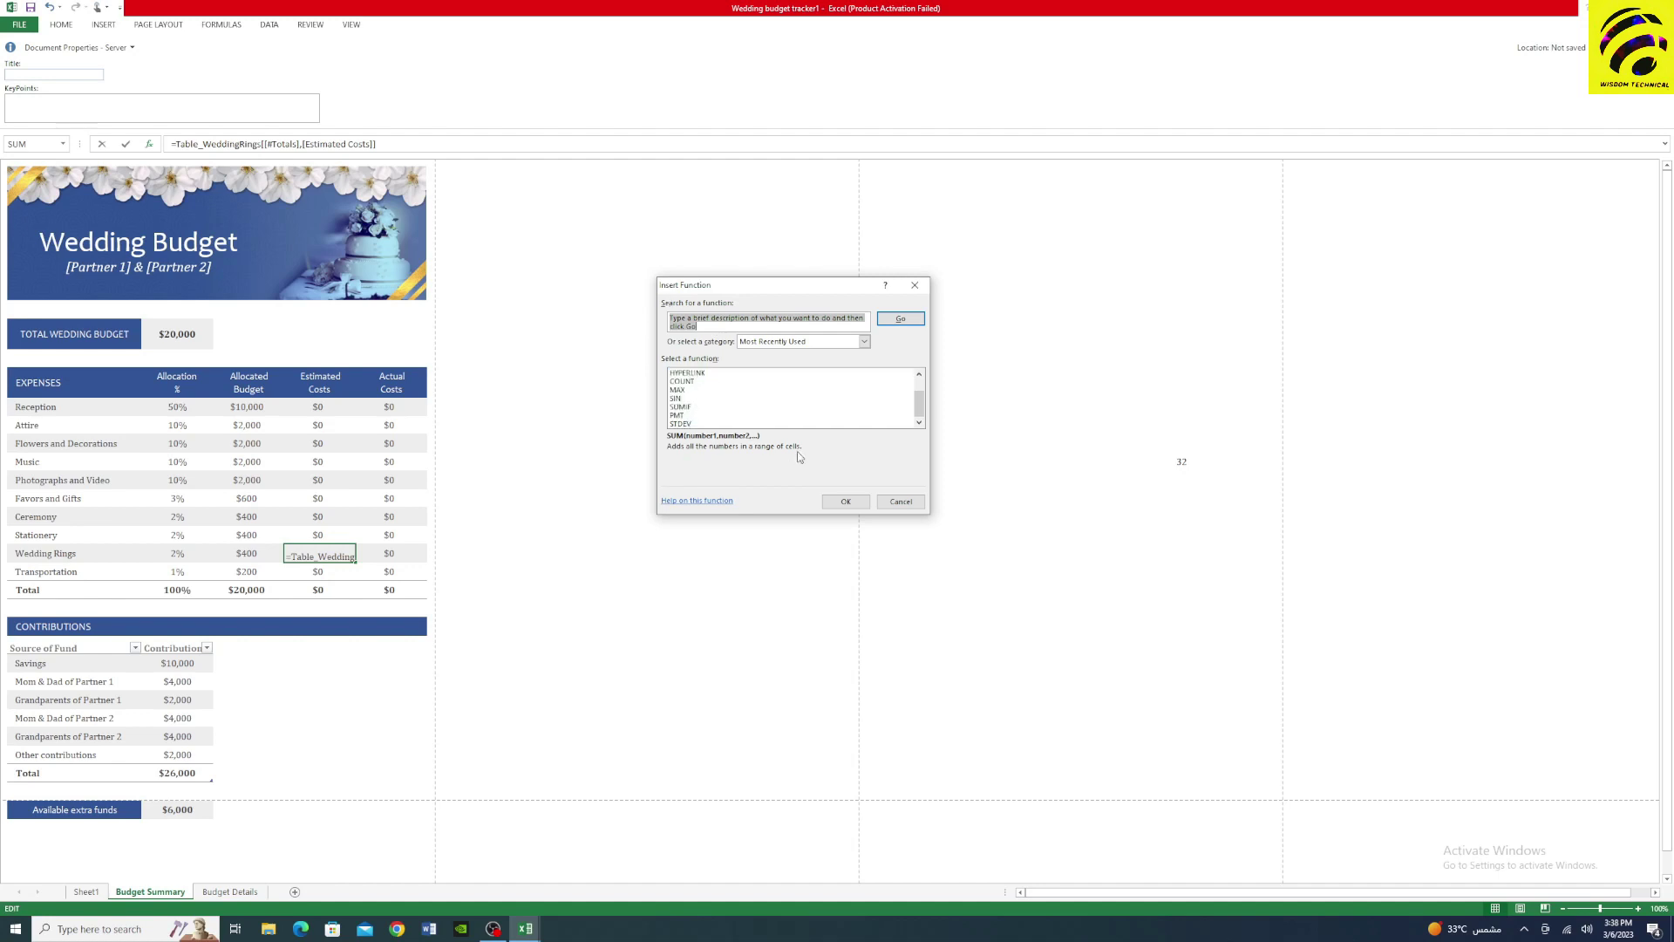
- Cancel Insert Function and move the selection with arrow keys to the Music estimated cost cell
click(898, 502)
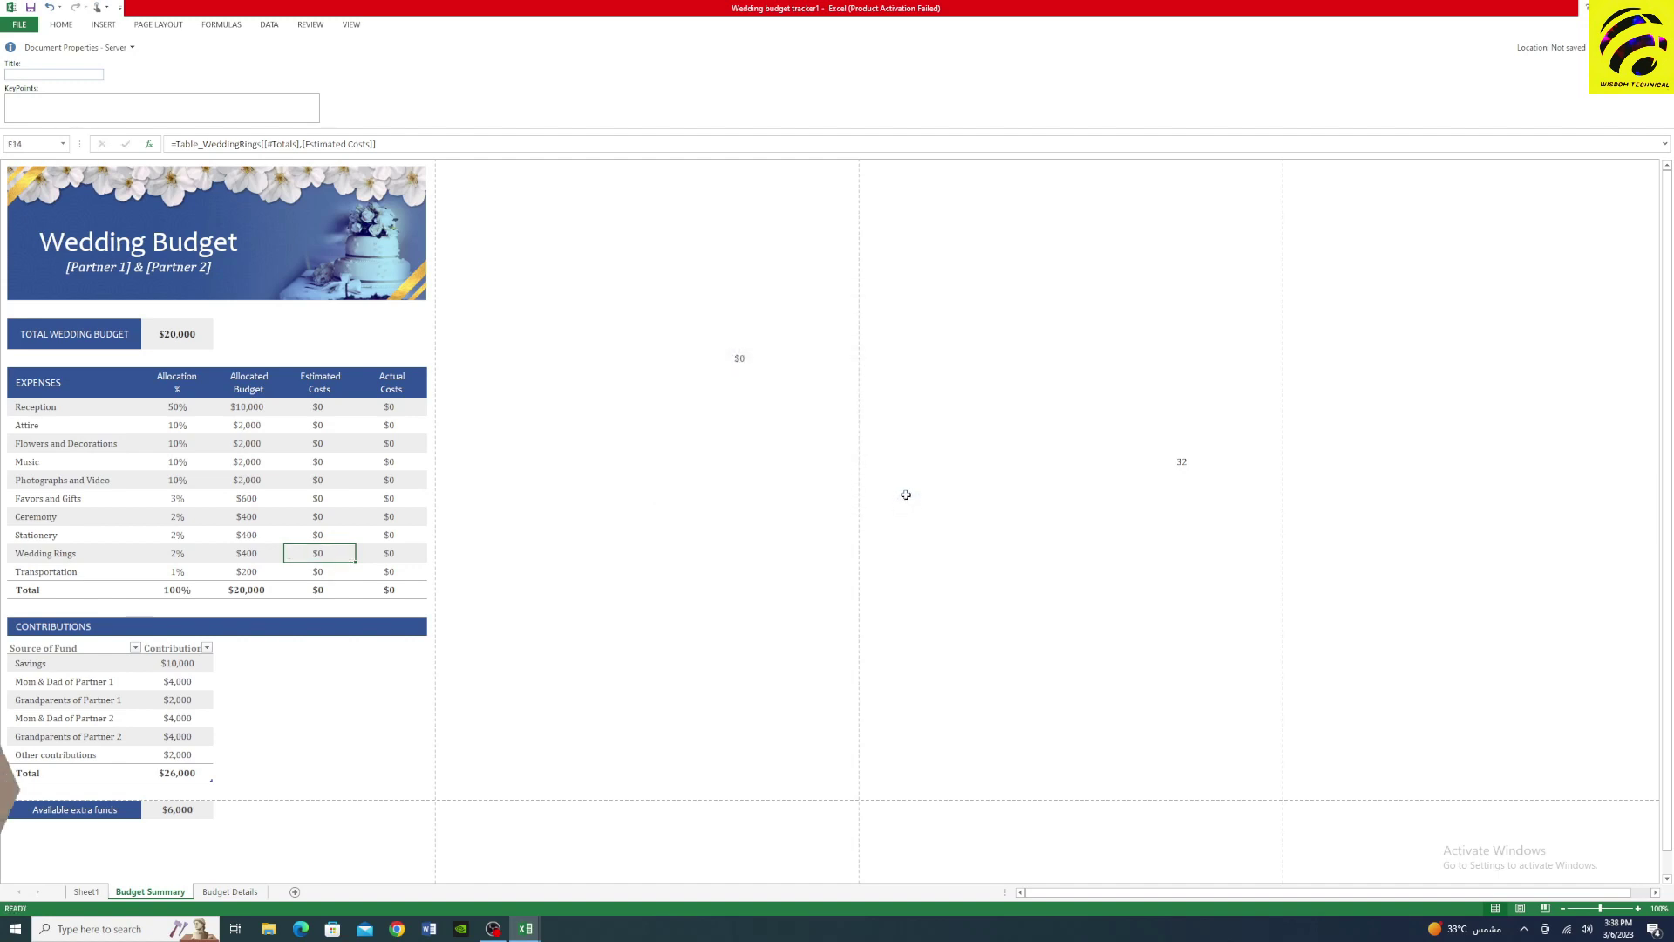
click(373, 461)
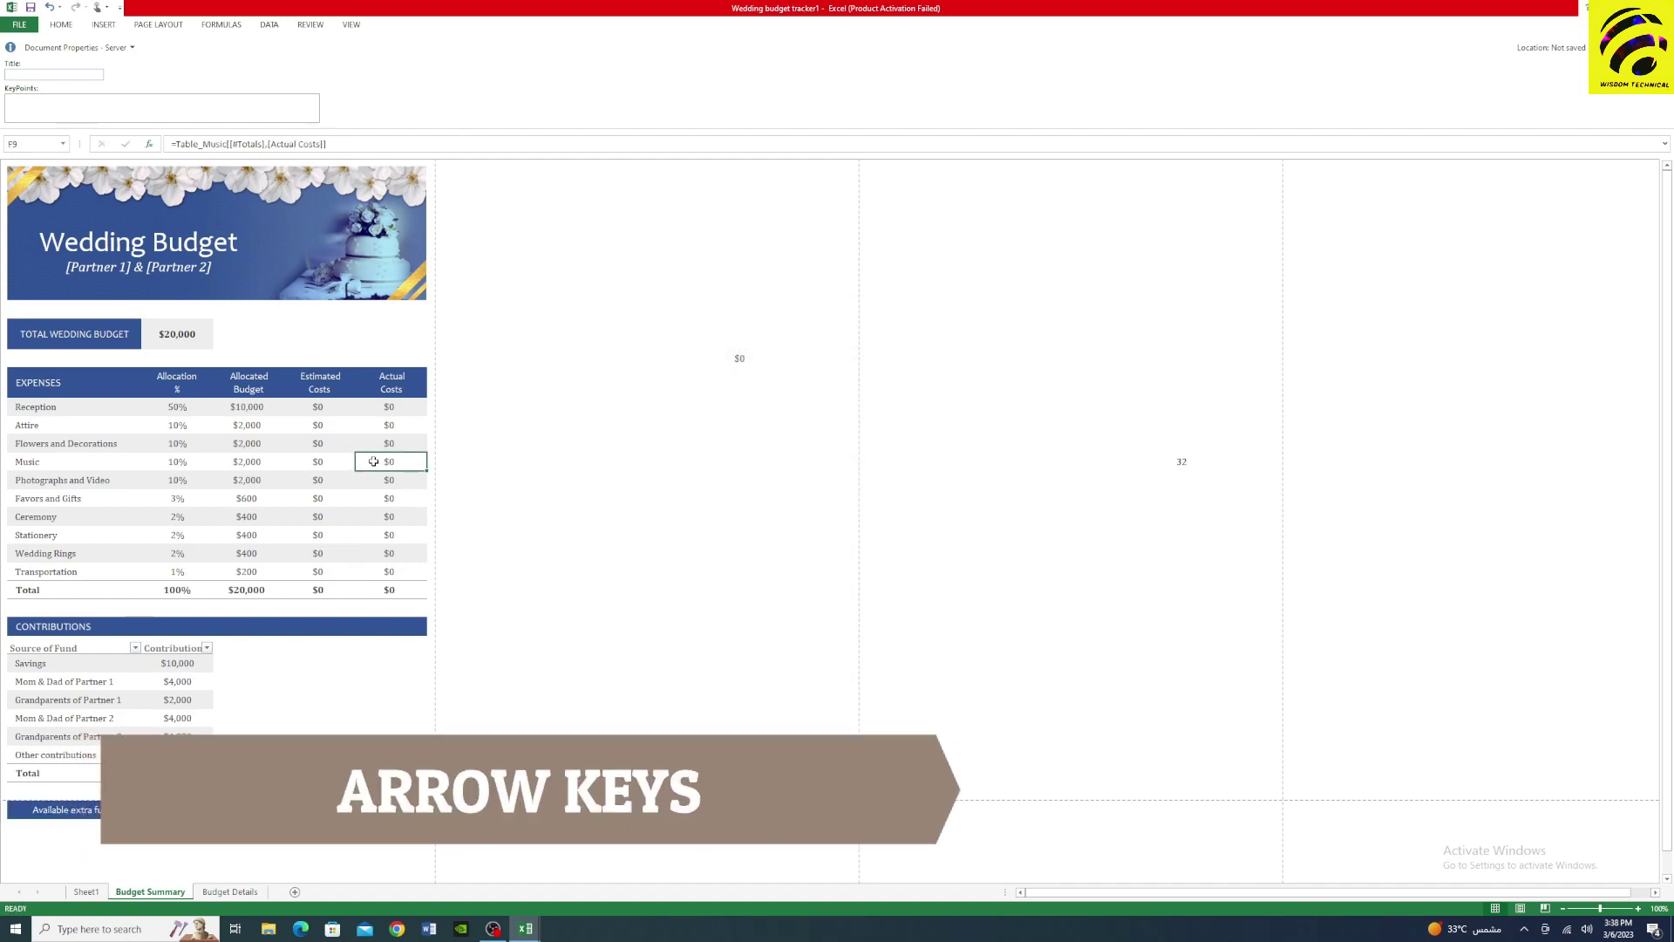
key(Left)
key(Left)
key(Left)
key(Right)
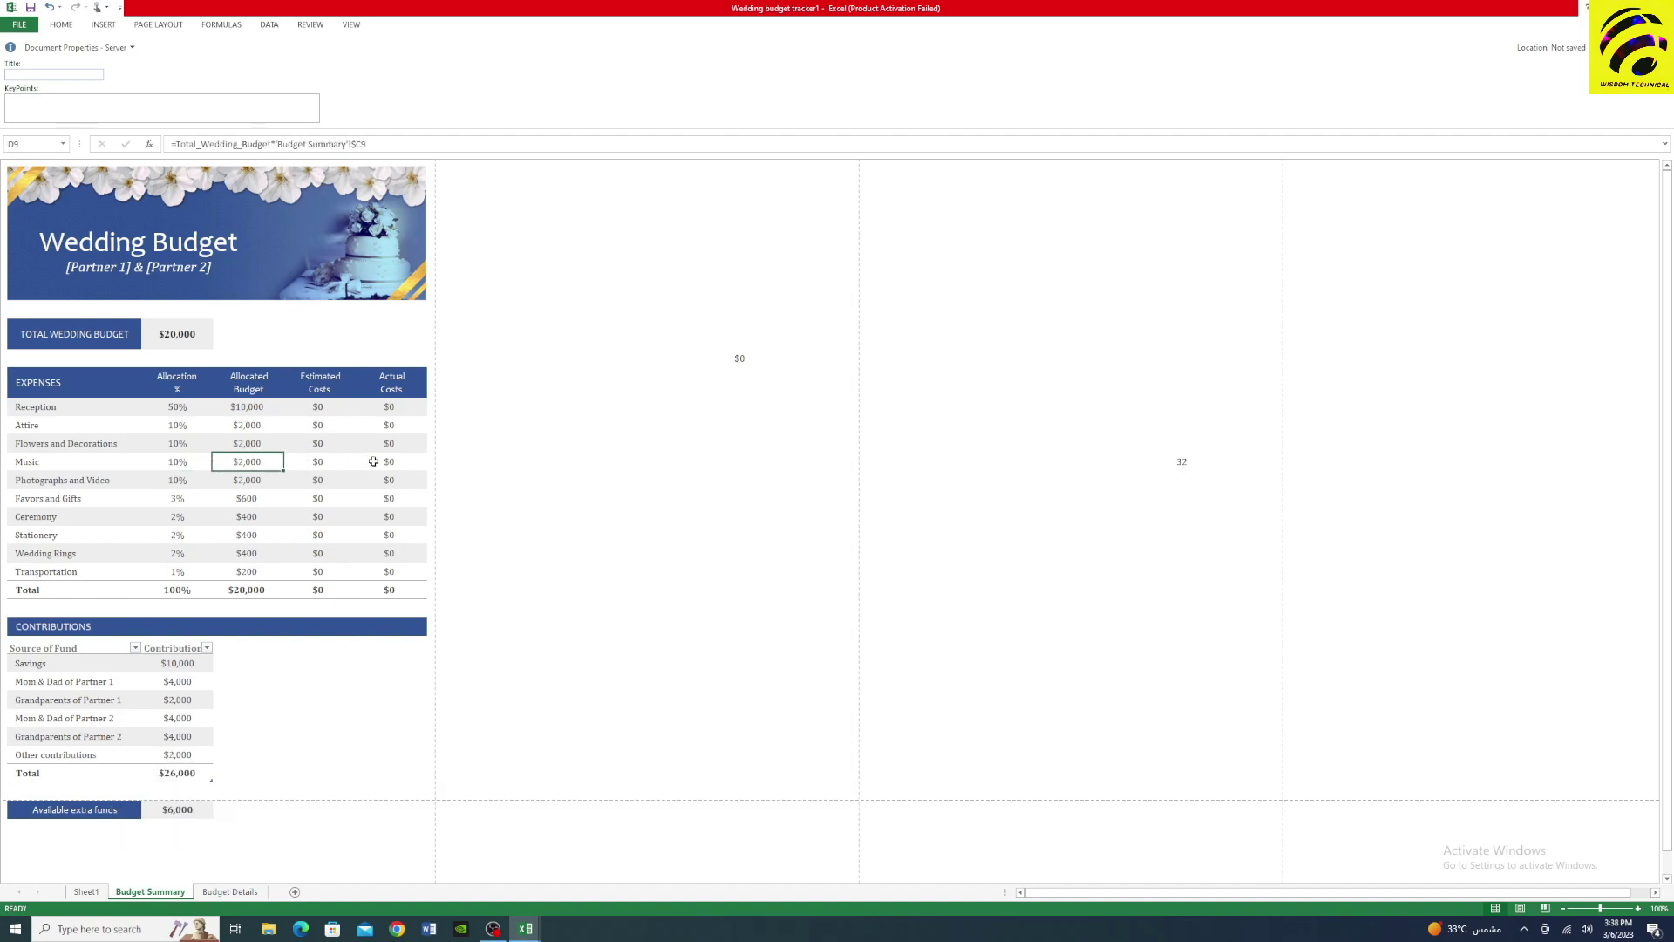
key(Right)
key(Down)
key(Up)
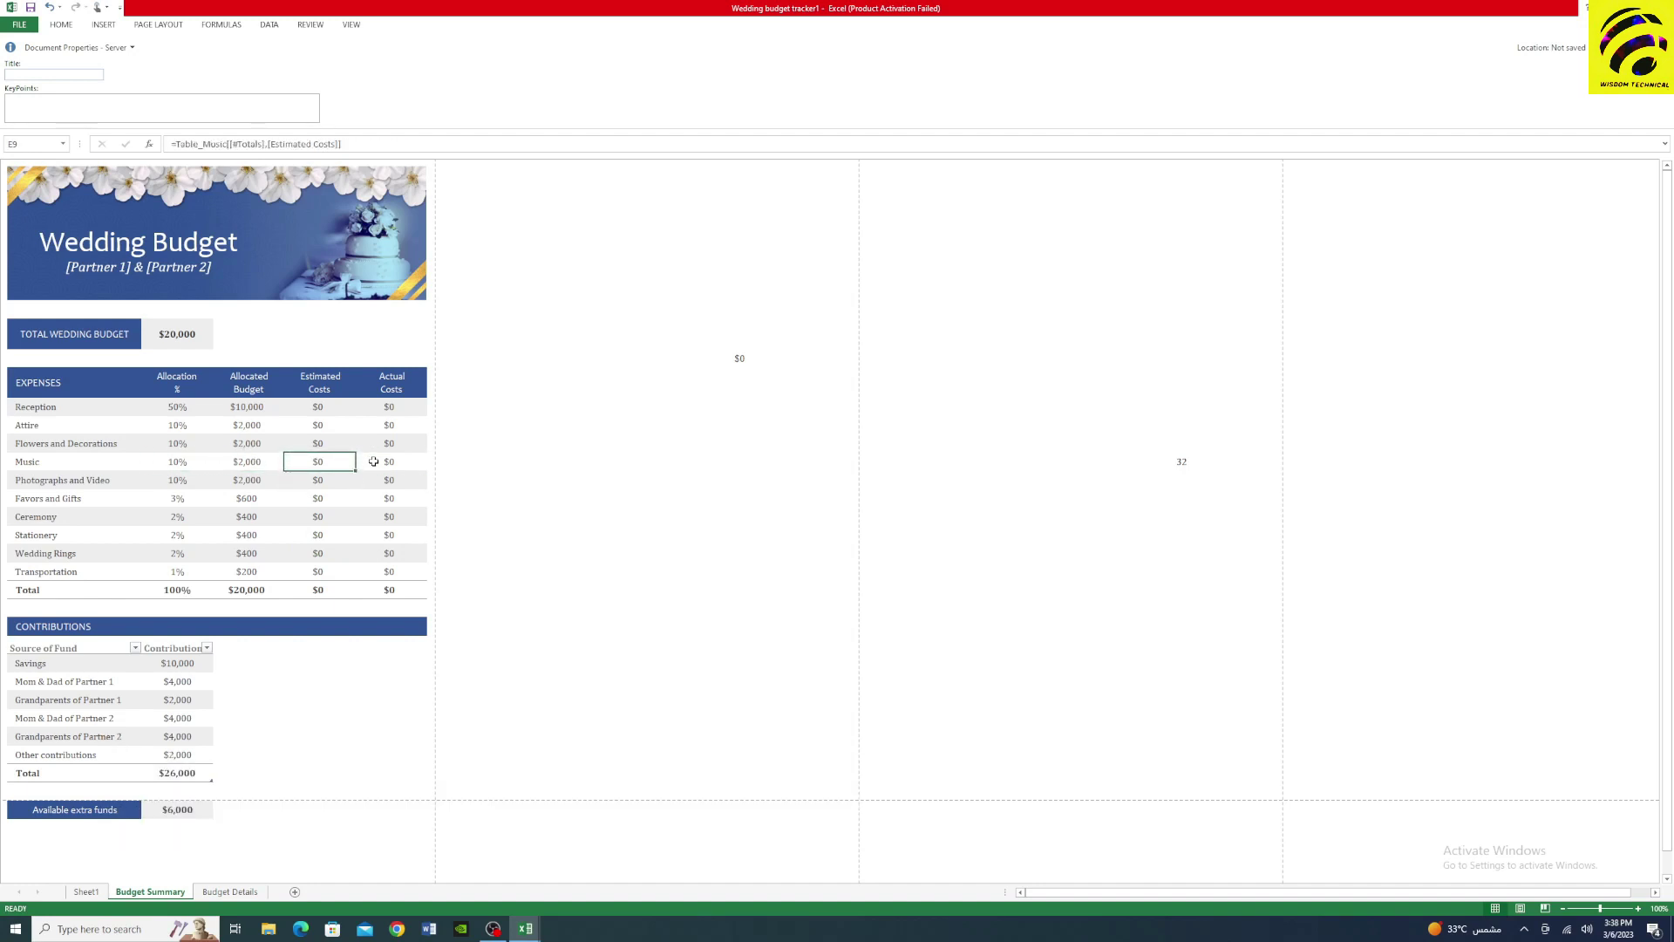
- Run F7 spell check from the start of the sheet and confirm it finds no errors
key(F7)
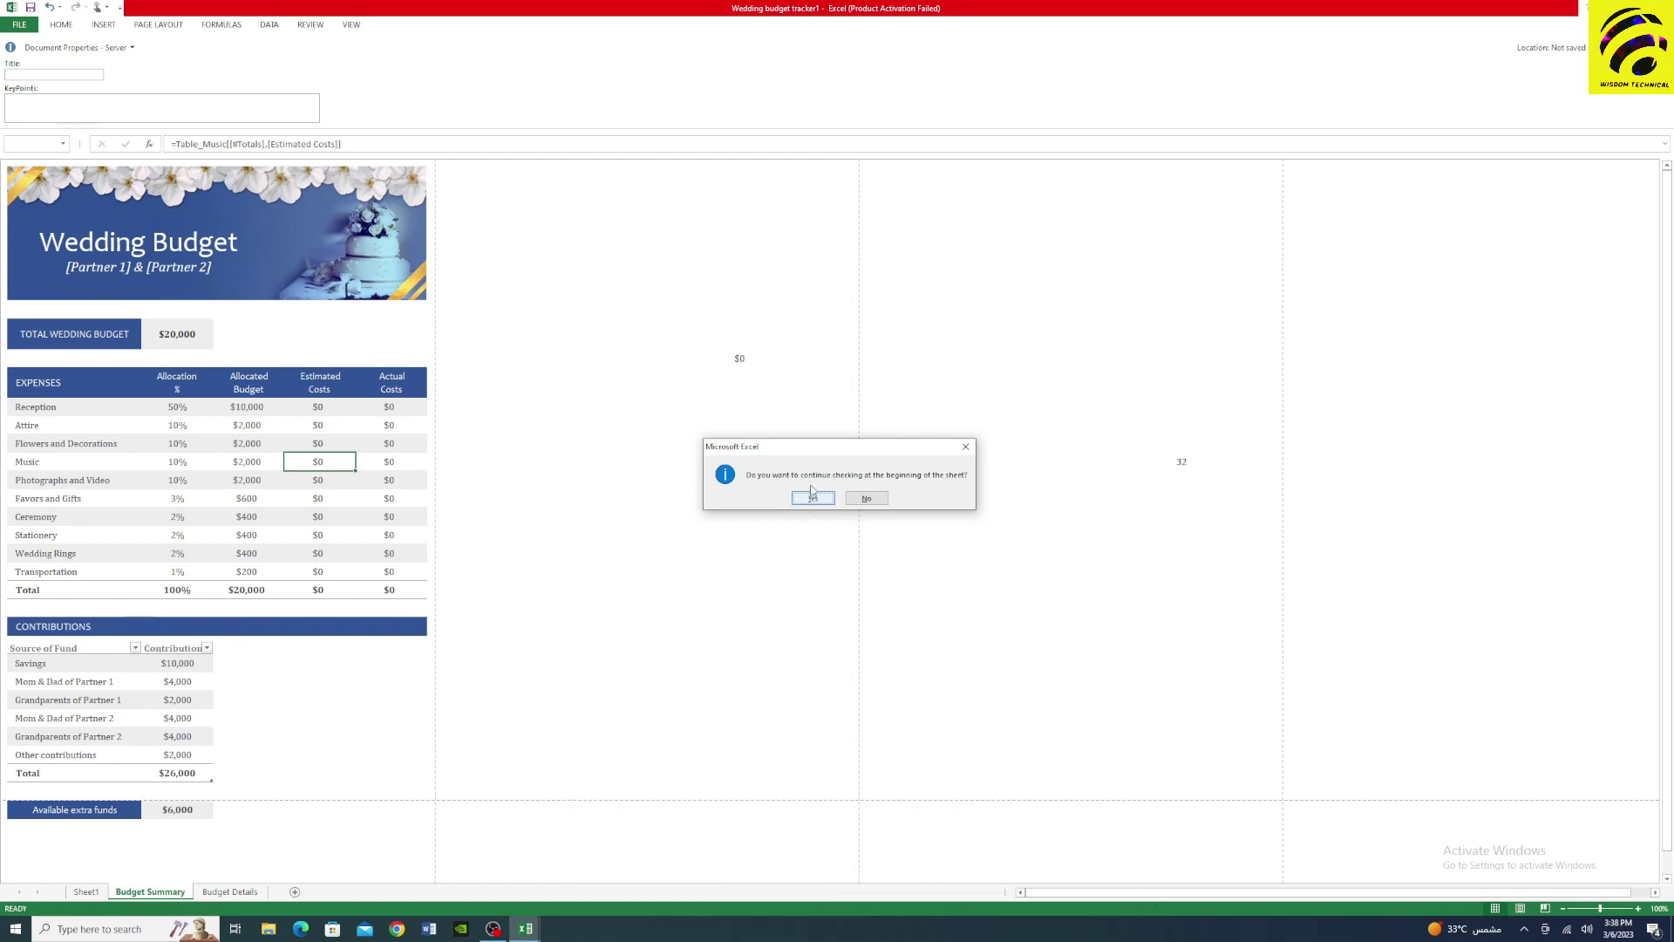
click(809, 502)
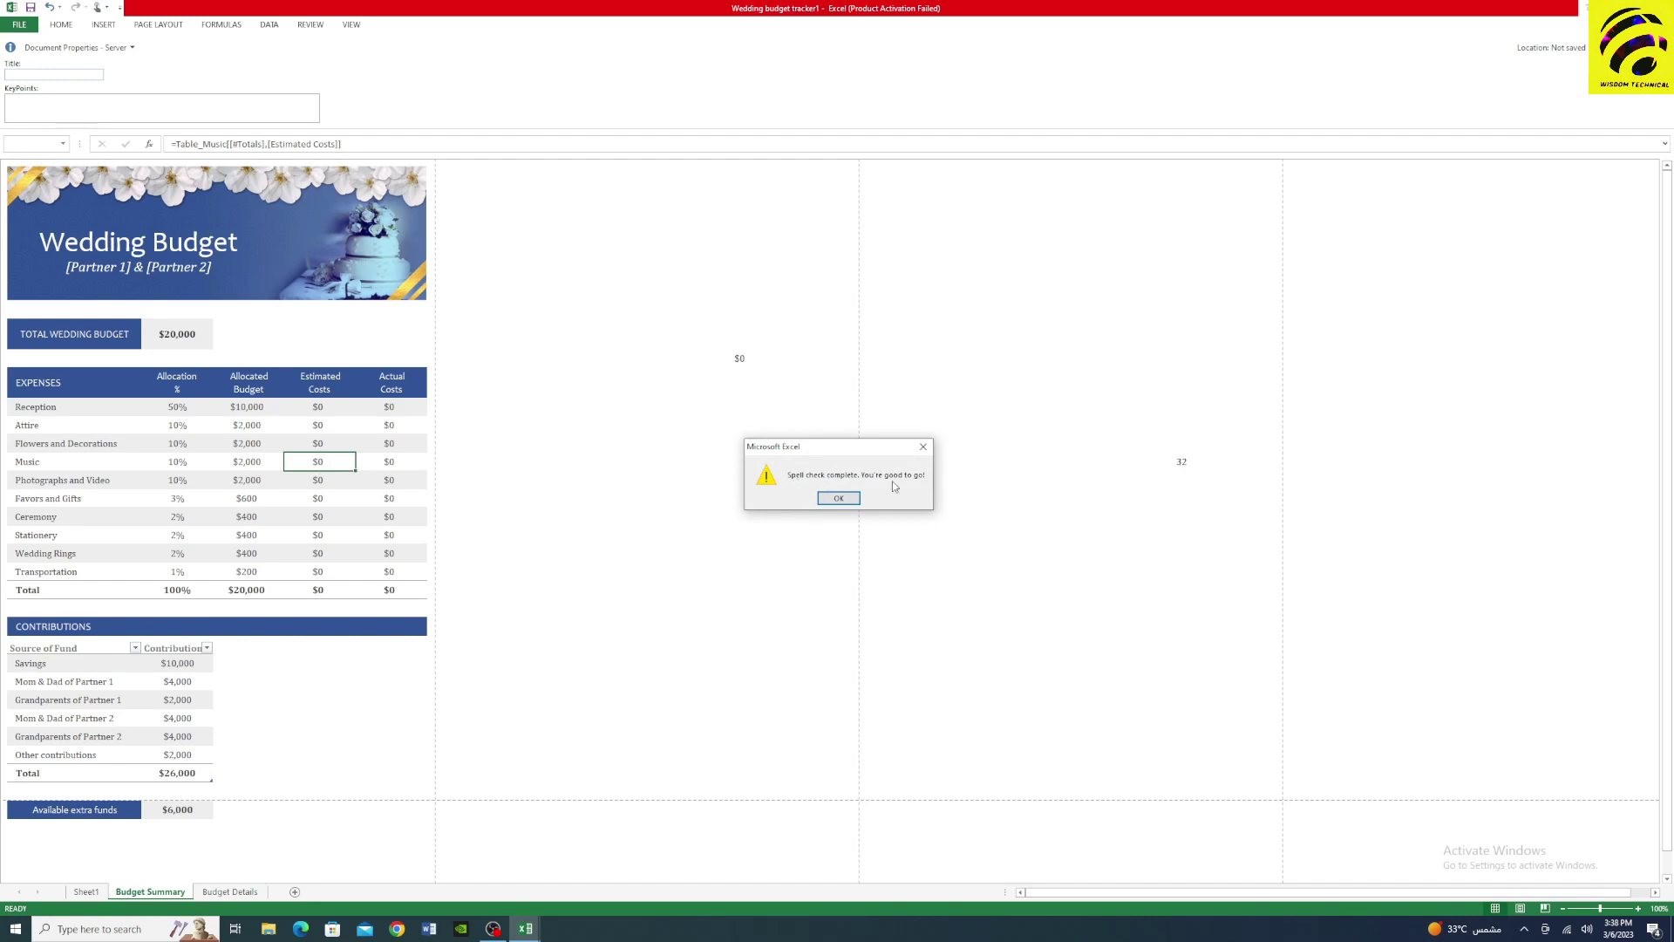
click(844, 499)
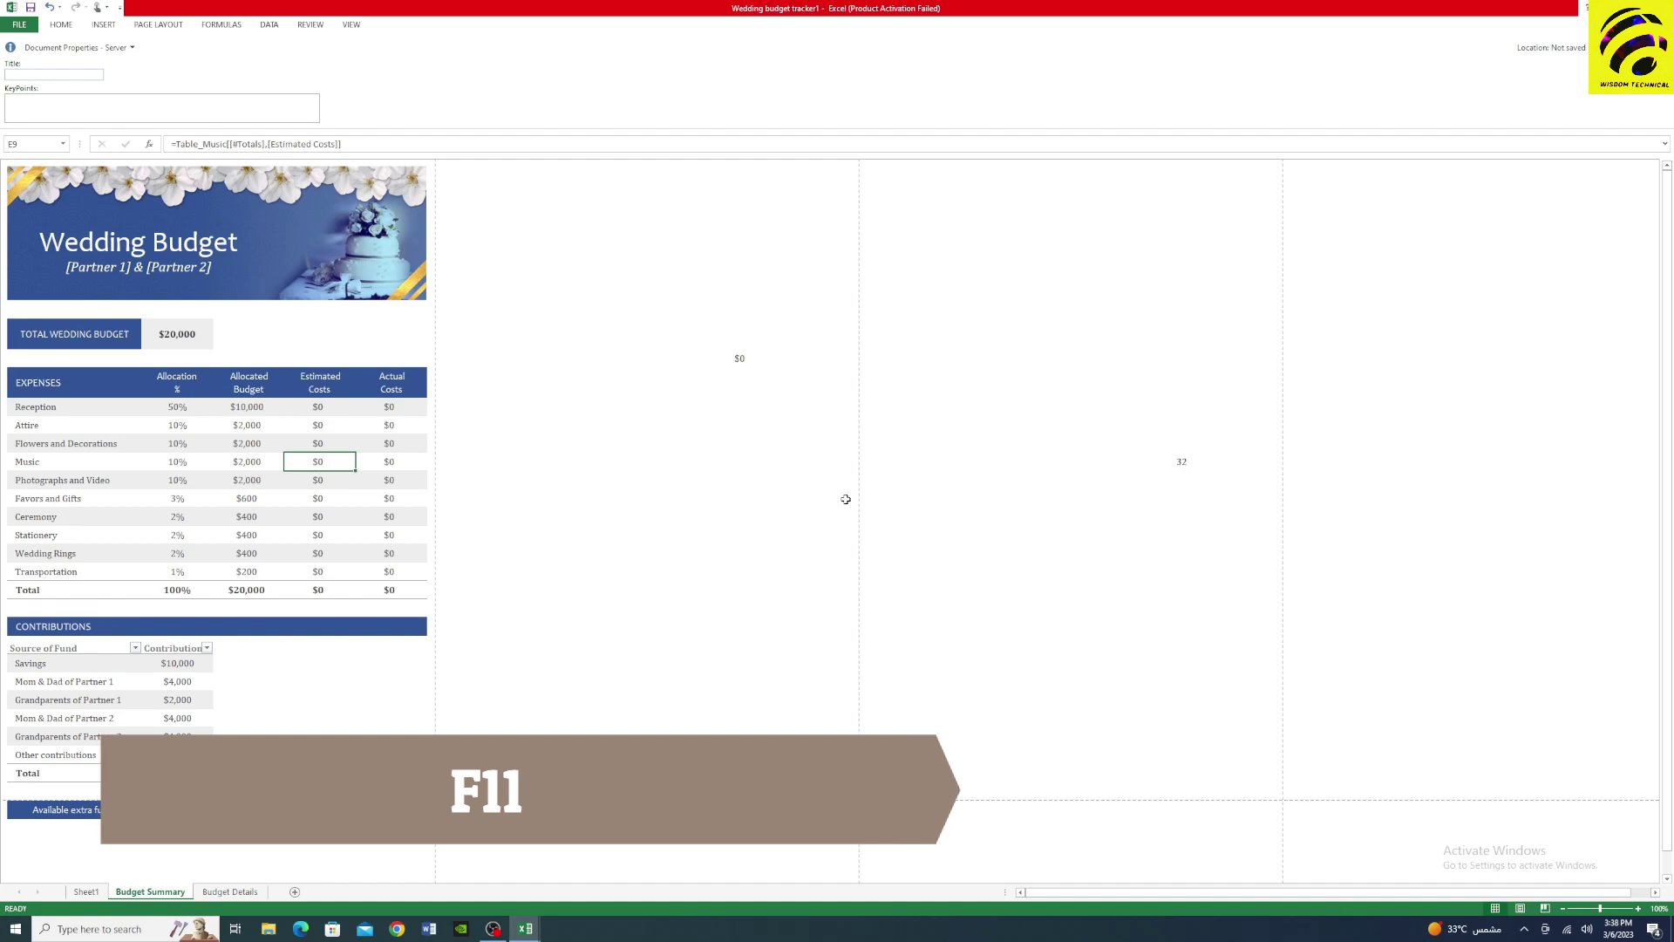
- Add the Chart1 column-chart sheet with F11, then return to Budget Summary and step along row 9
key(F11)
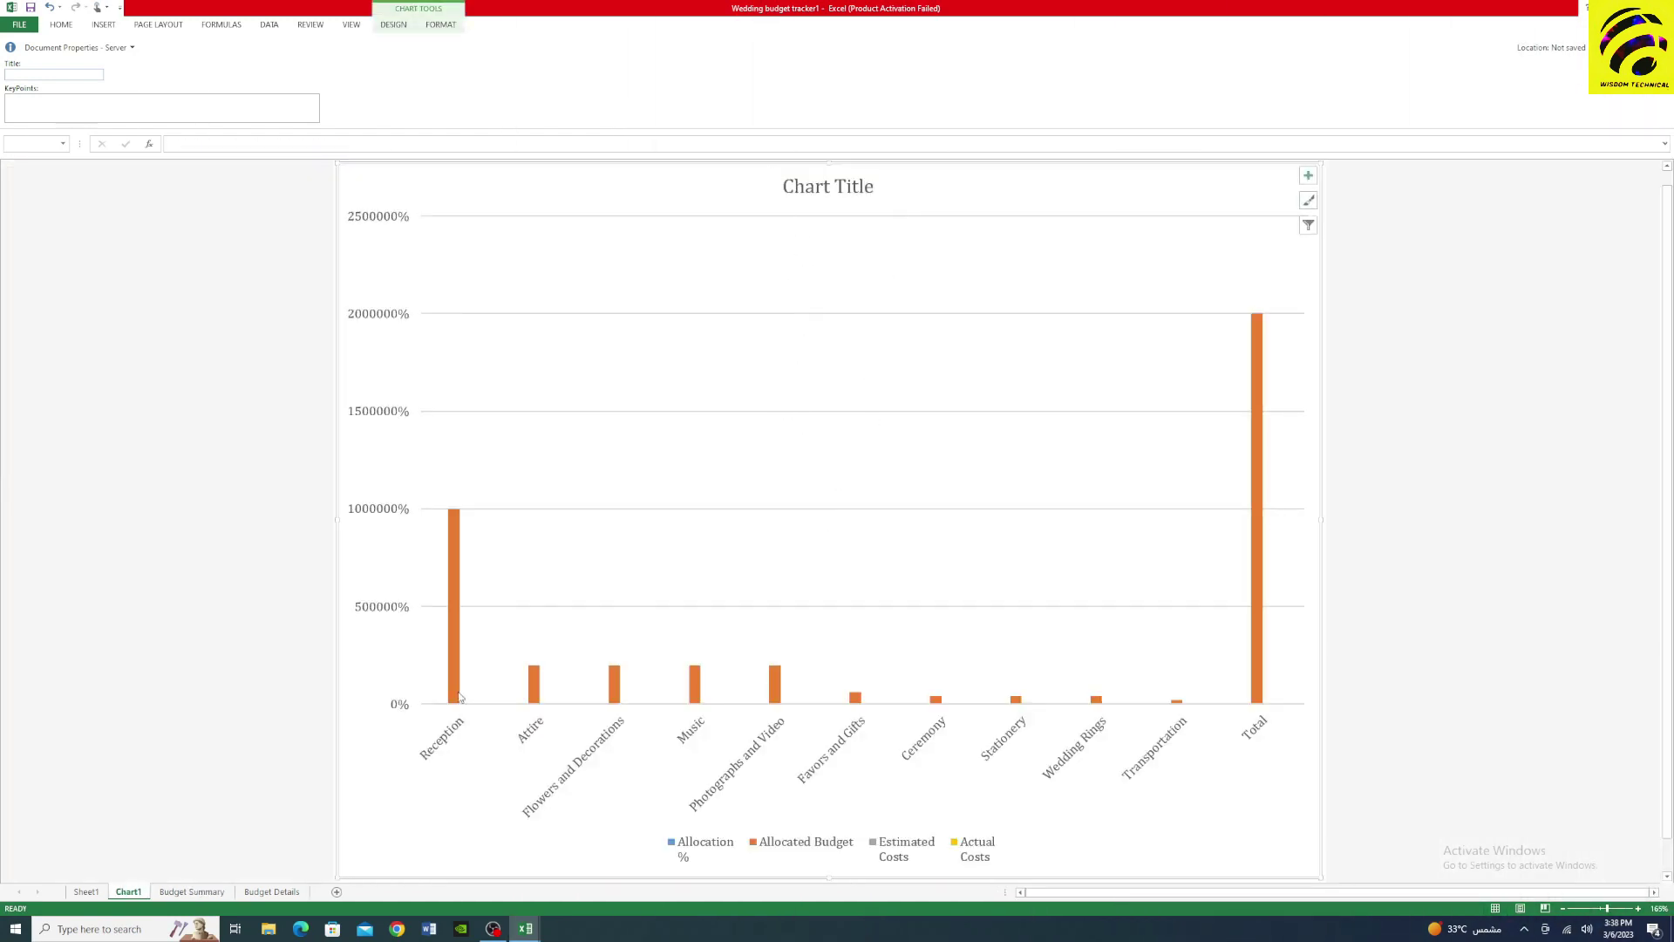
click(192, 891)
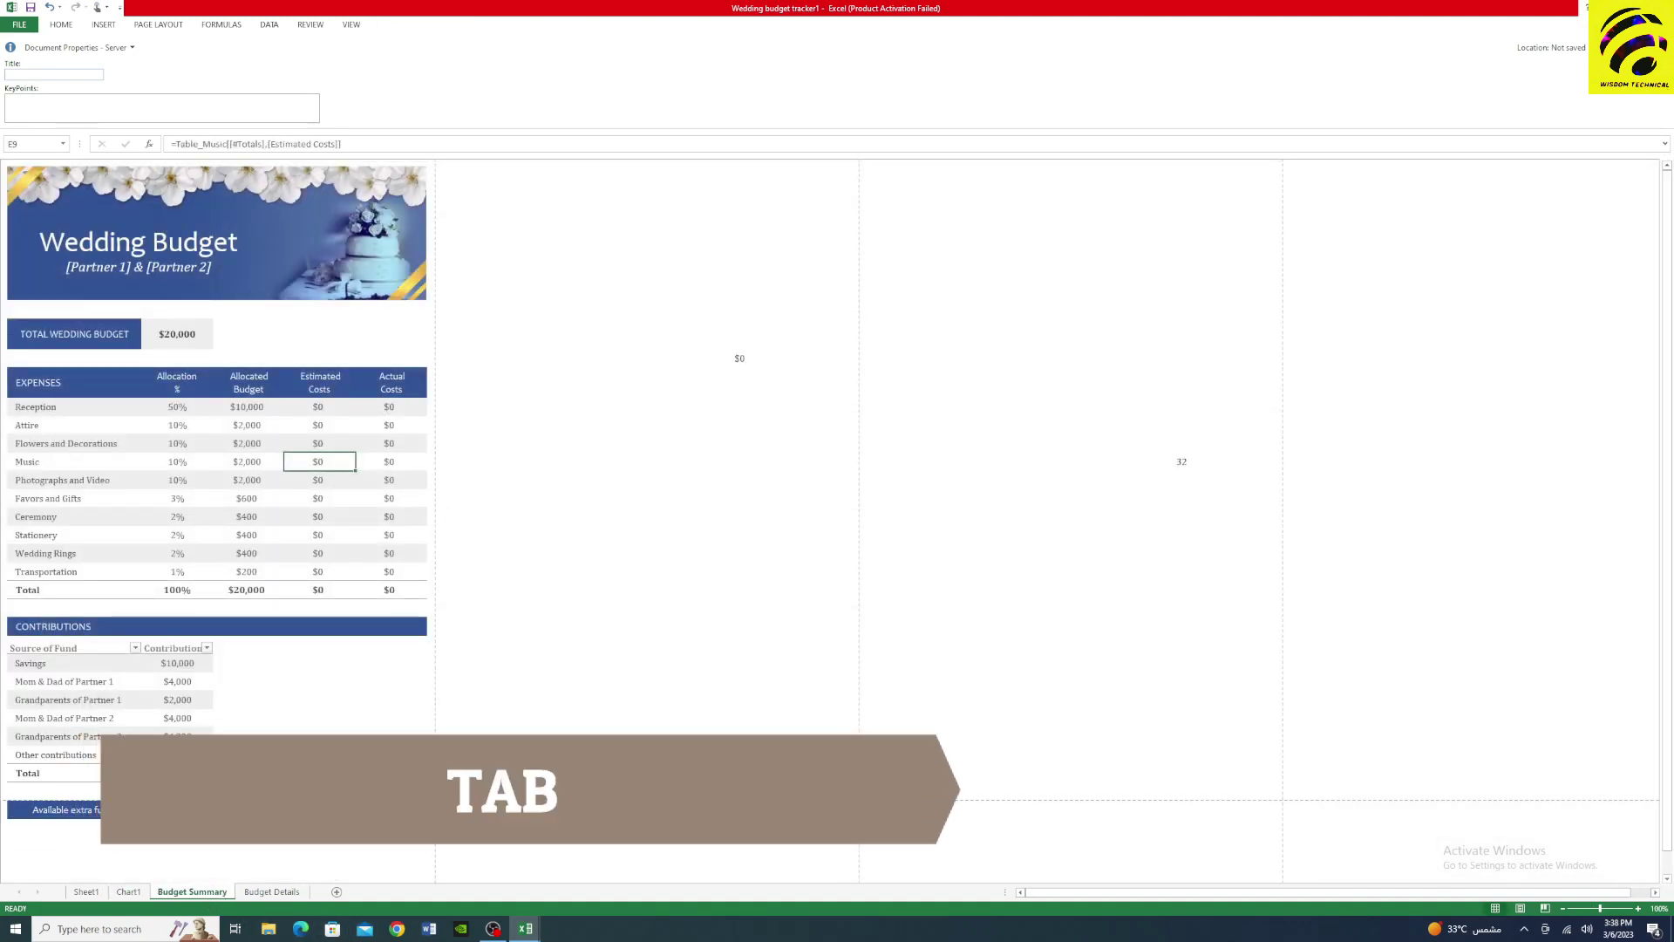
key(Tab)
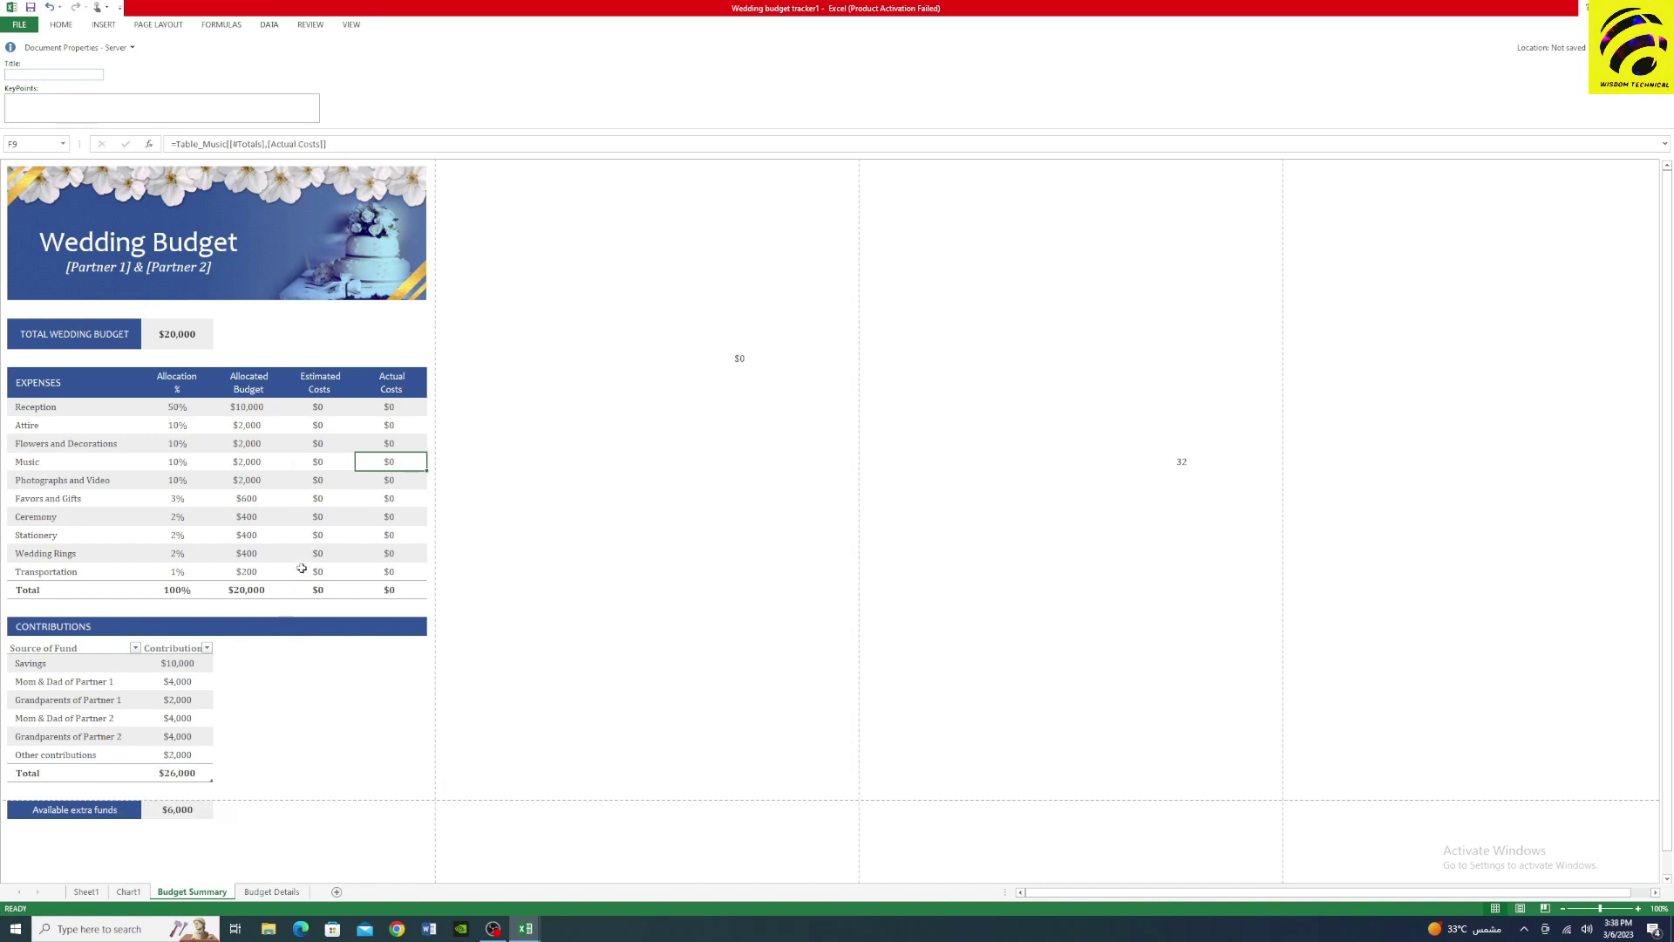
key(Tab)
key(Tab)
key(Tab)
key(Tab)
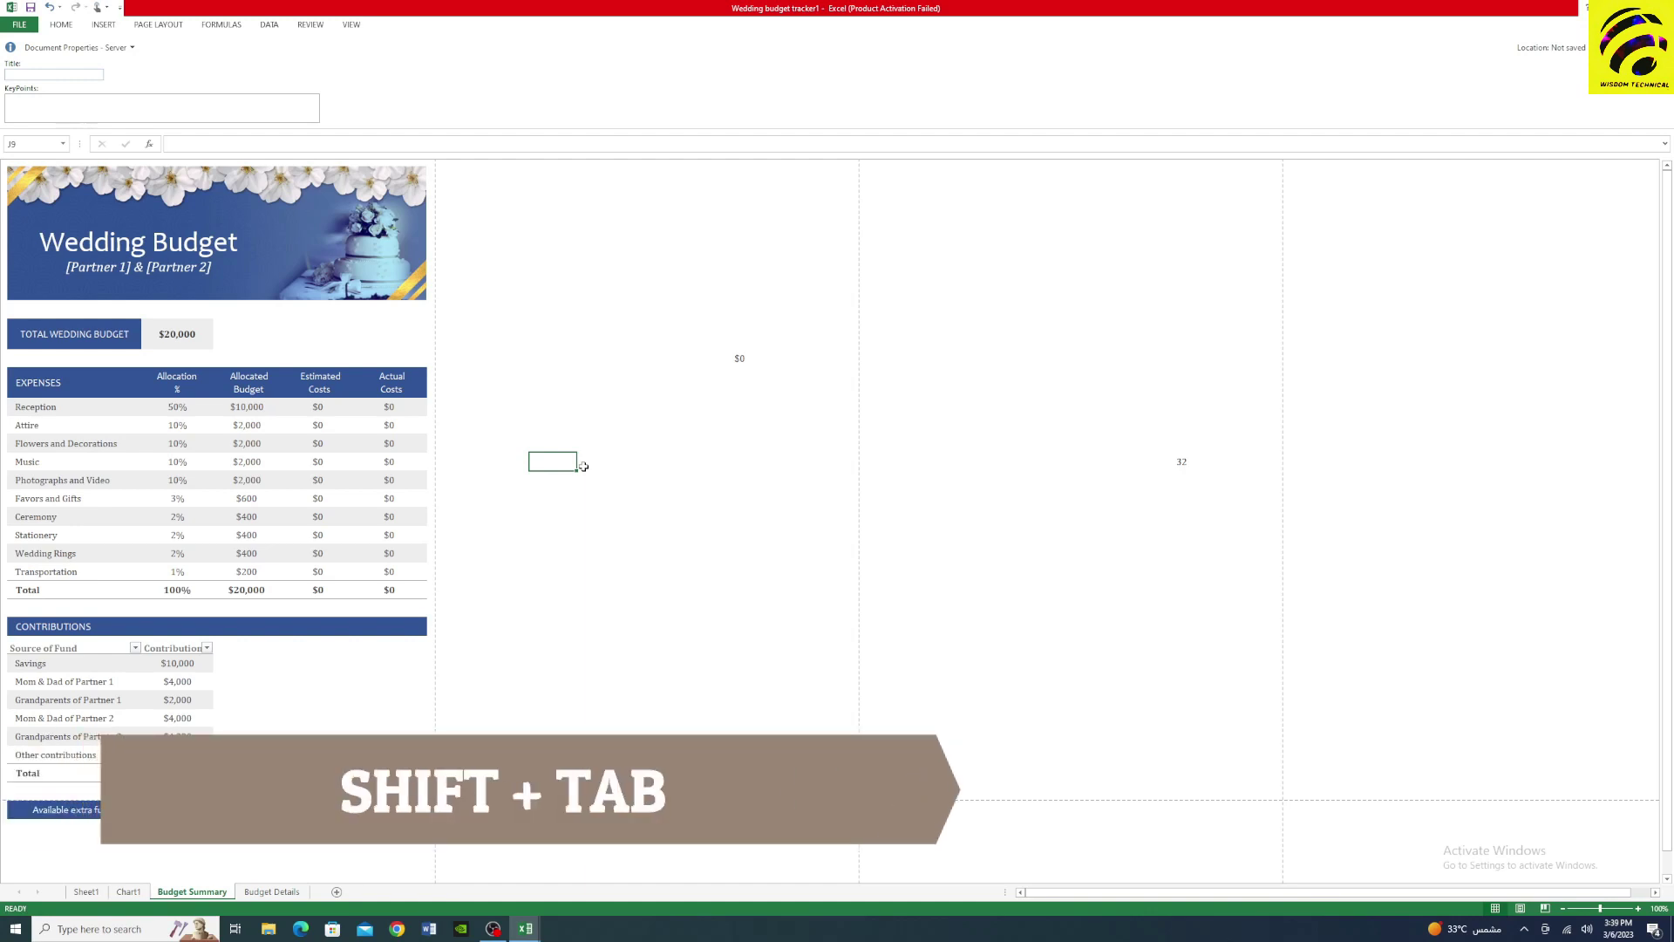
key(shift+Tab)
key(shift+Tab)
key(shift+Tab)
key(shift+Tab)
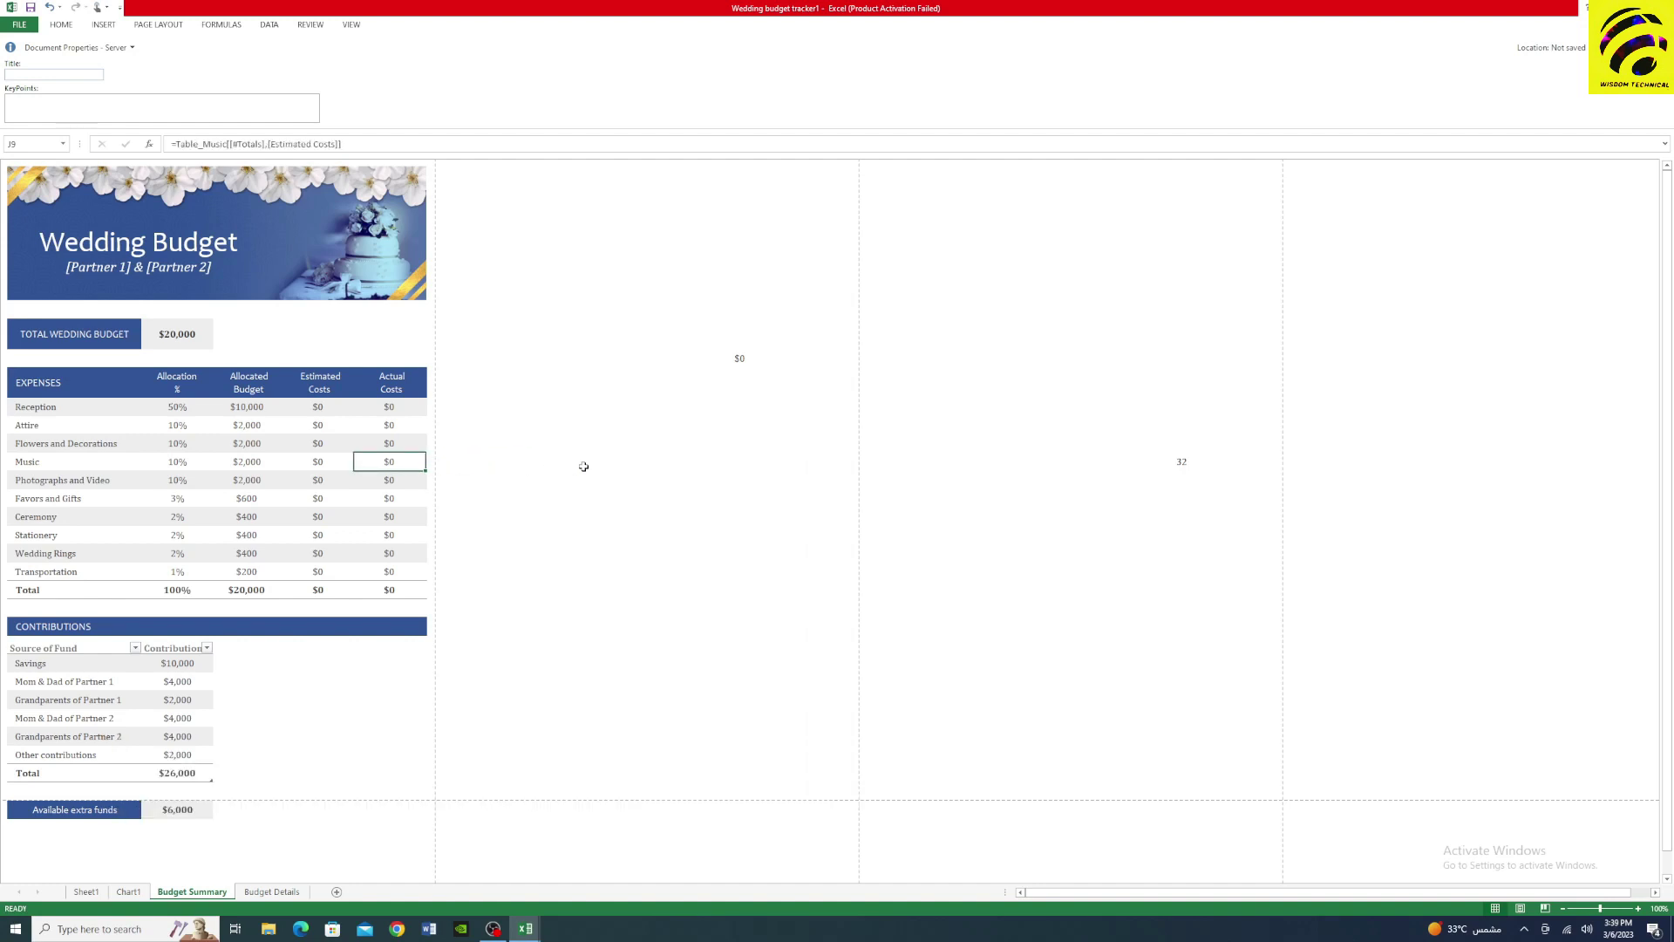
key(shift+Tab)
key(shift+Tab)
key(shift+Tab)
key(shift+Tab)
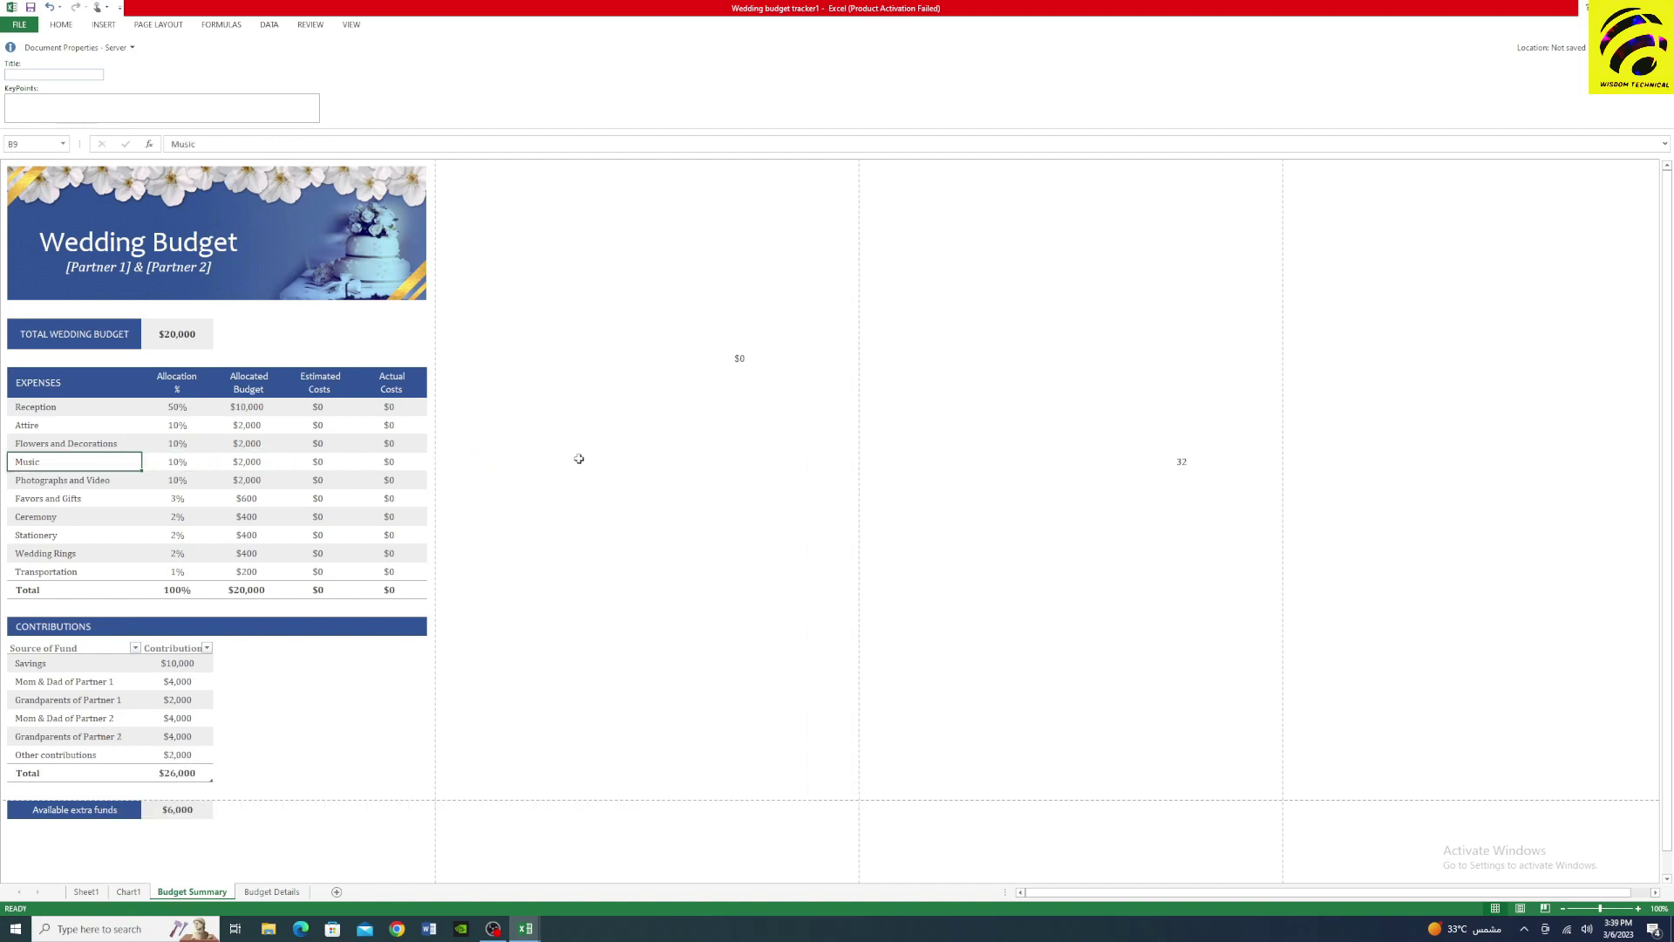
- Delete the Ceremony allocated budget amount so the total becomes $19,600
click(300, 502)
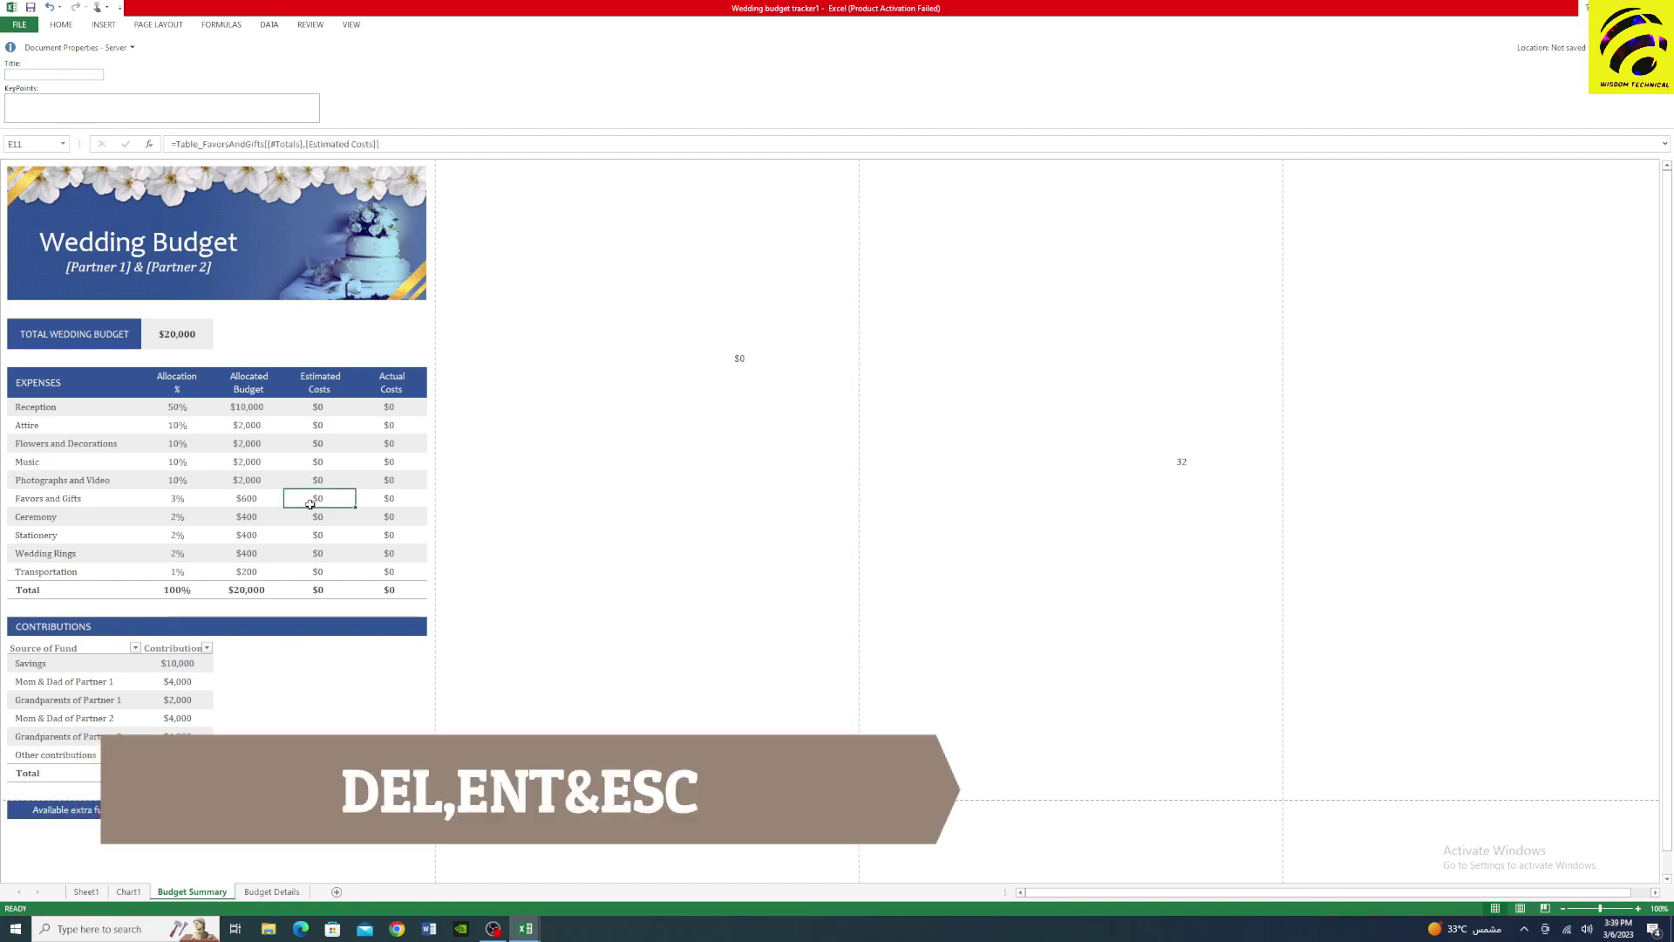
click(287, 451)
click(246, 518)
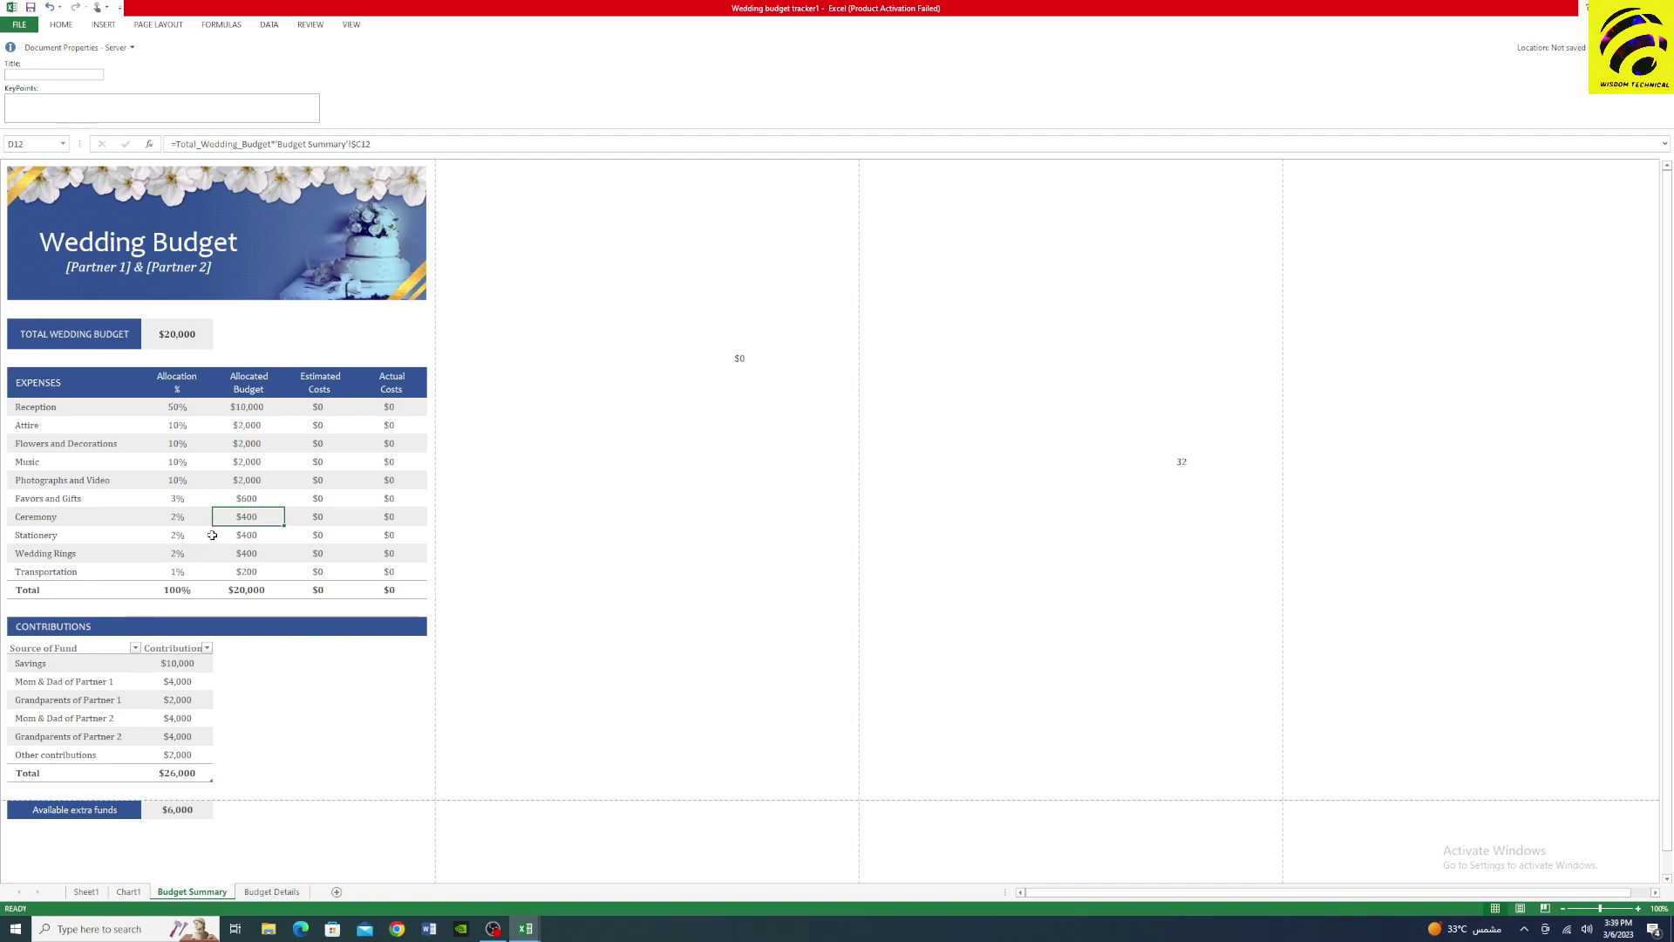
key(Delete)
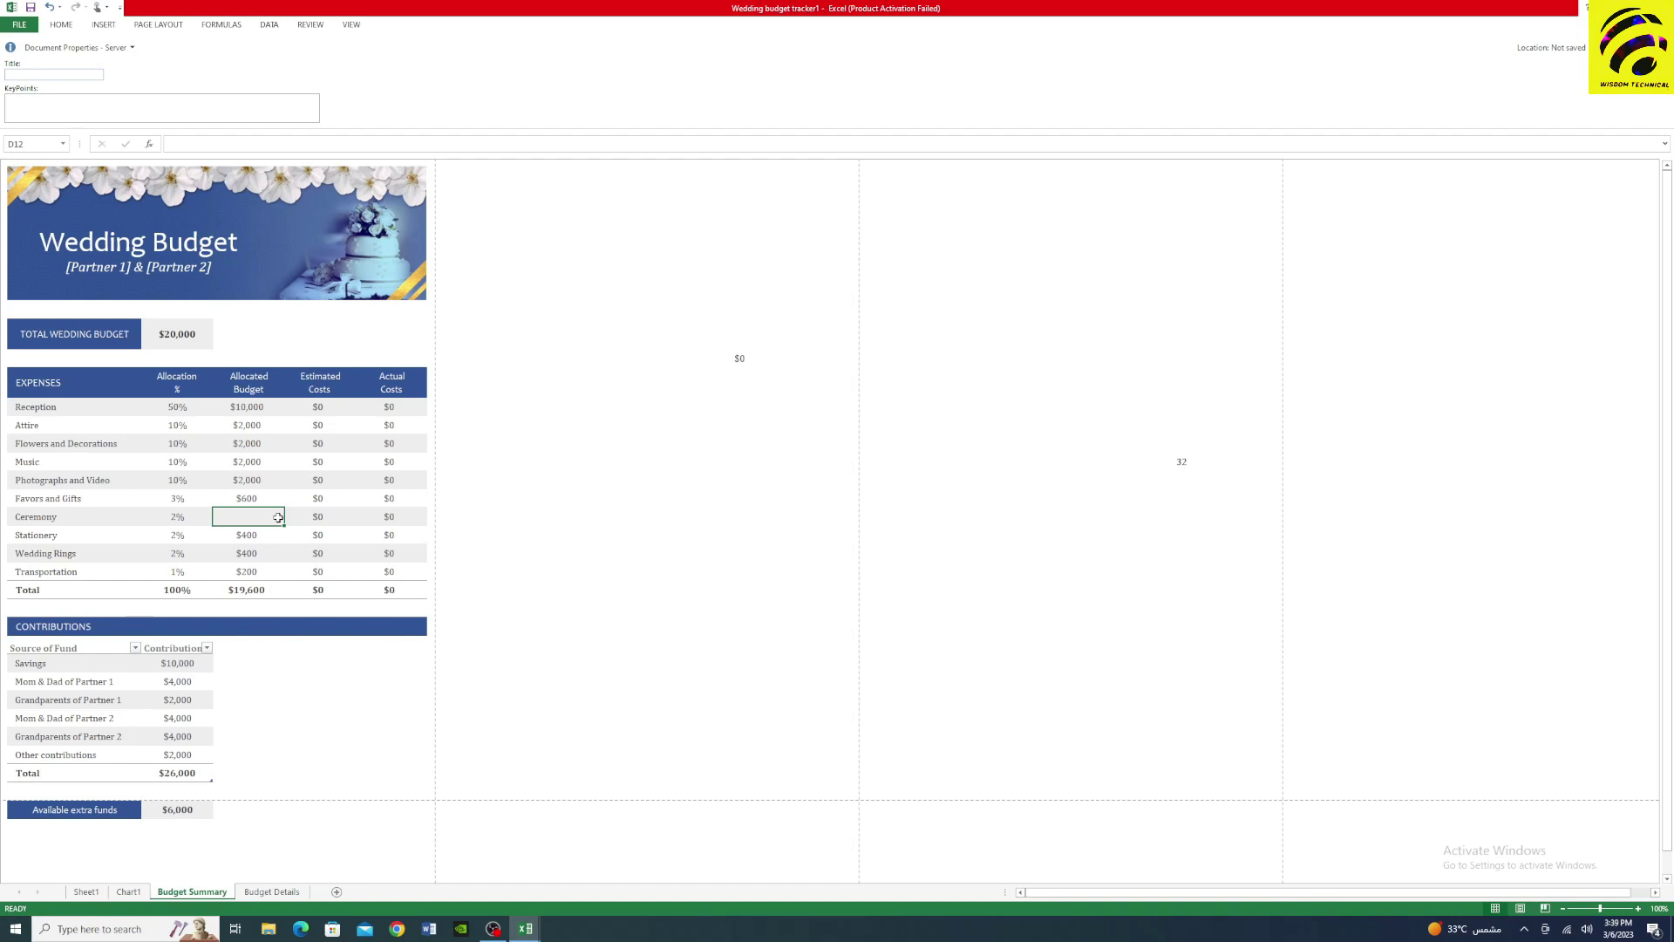
- Navigate with arrows, Home, PgDn and PgUp, then open Format Cells for the Transportation allocation
key(Down)
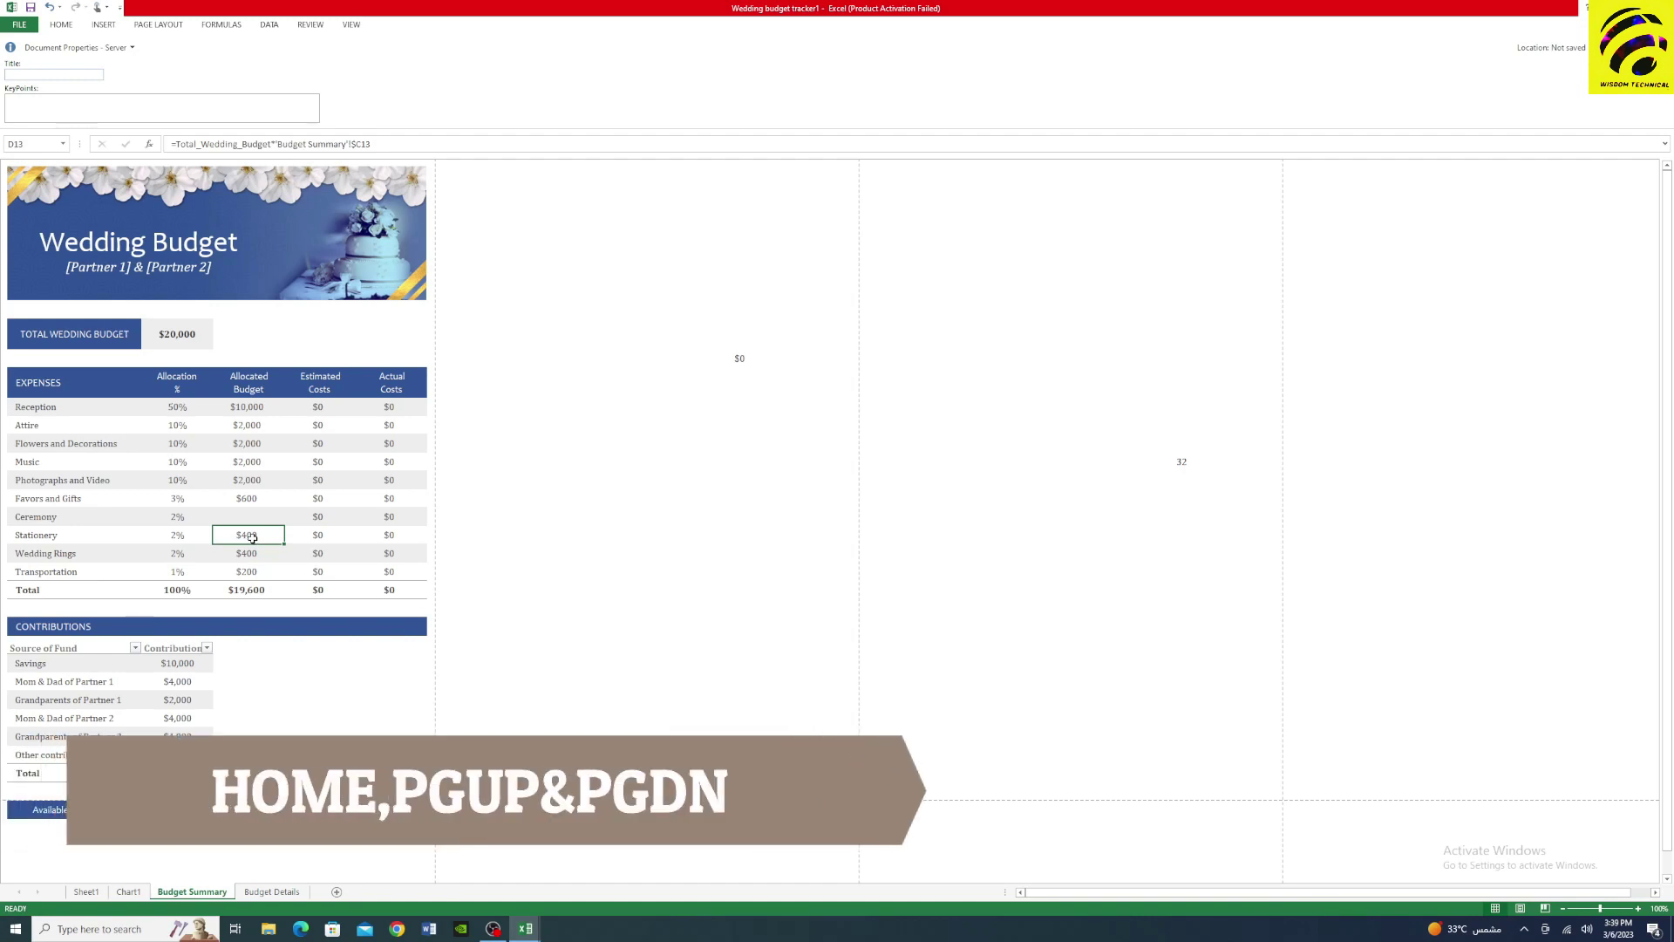
click(252, 549)
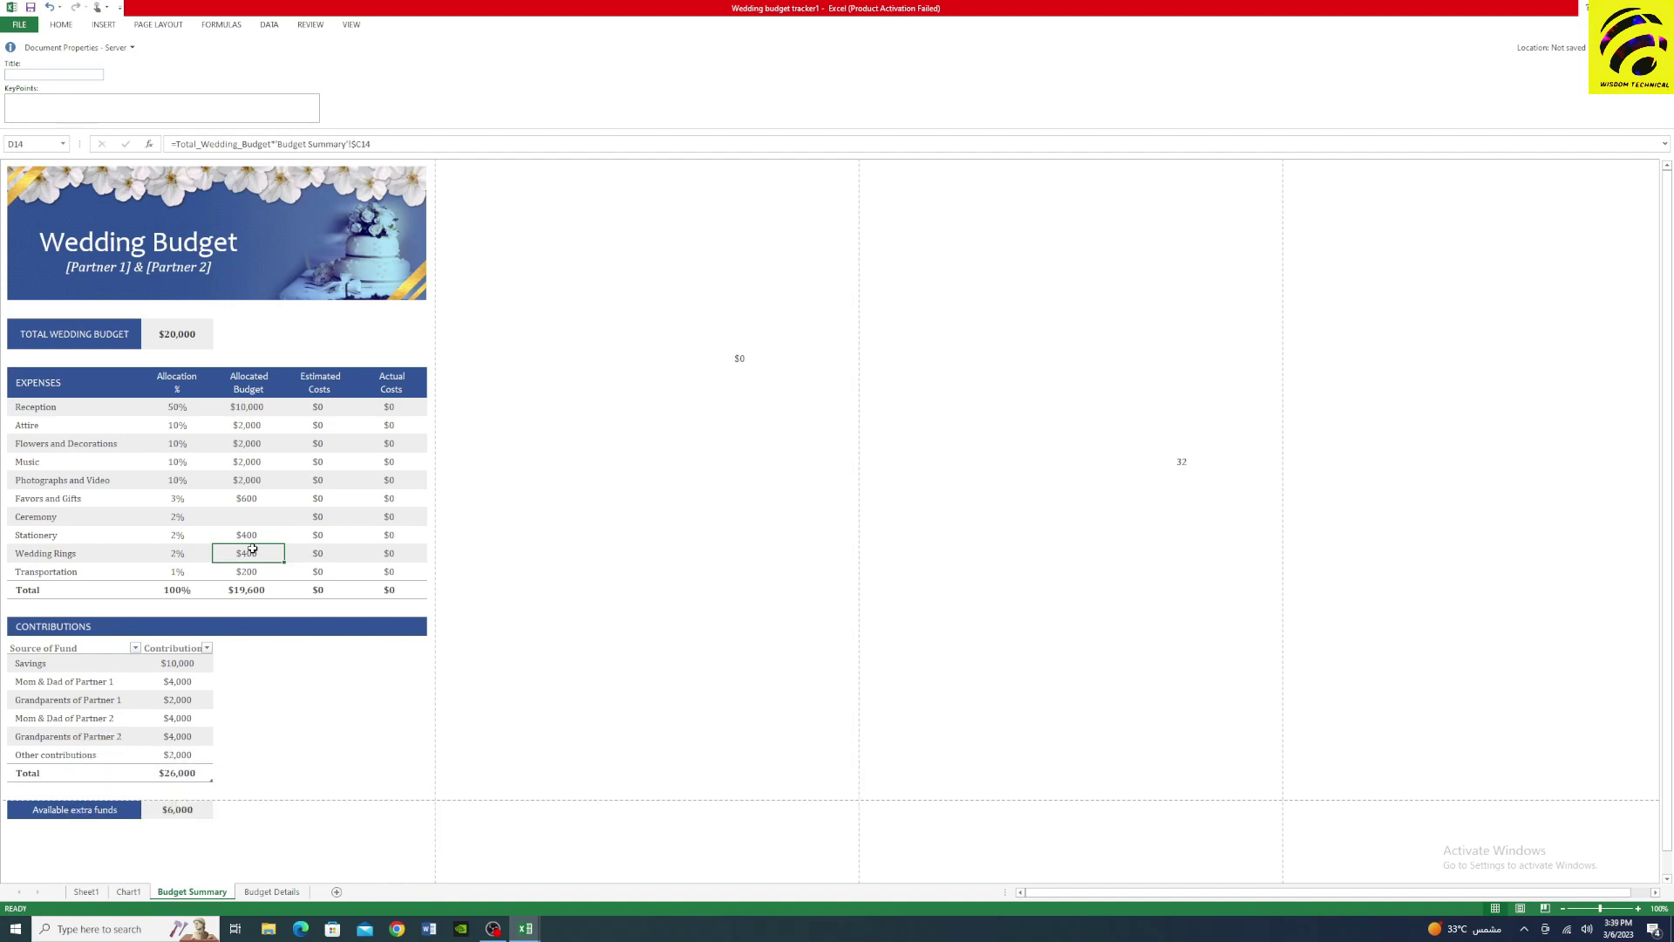
key(Home)
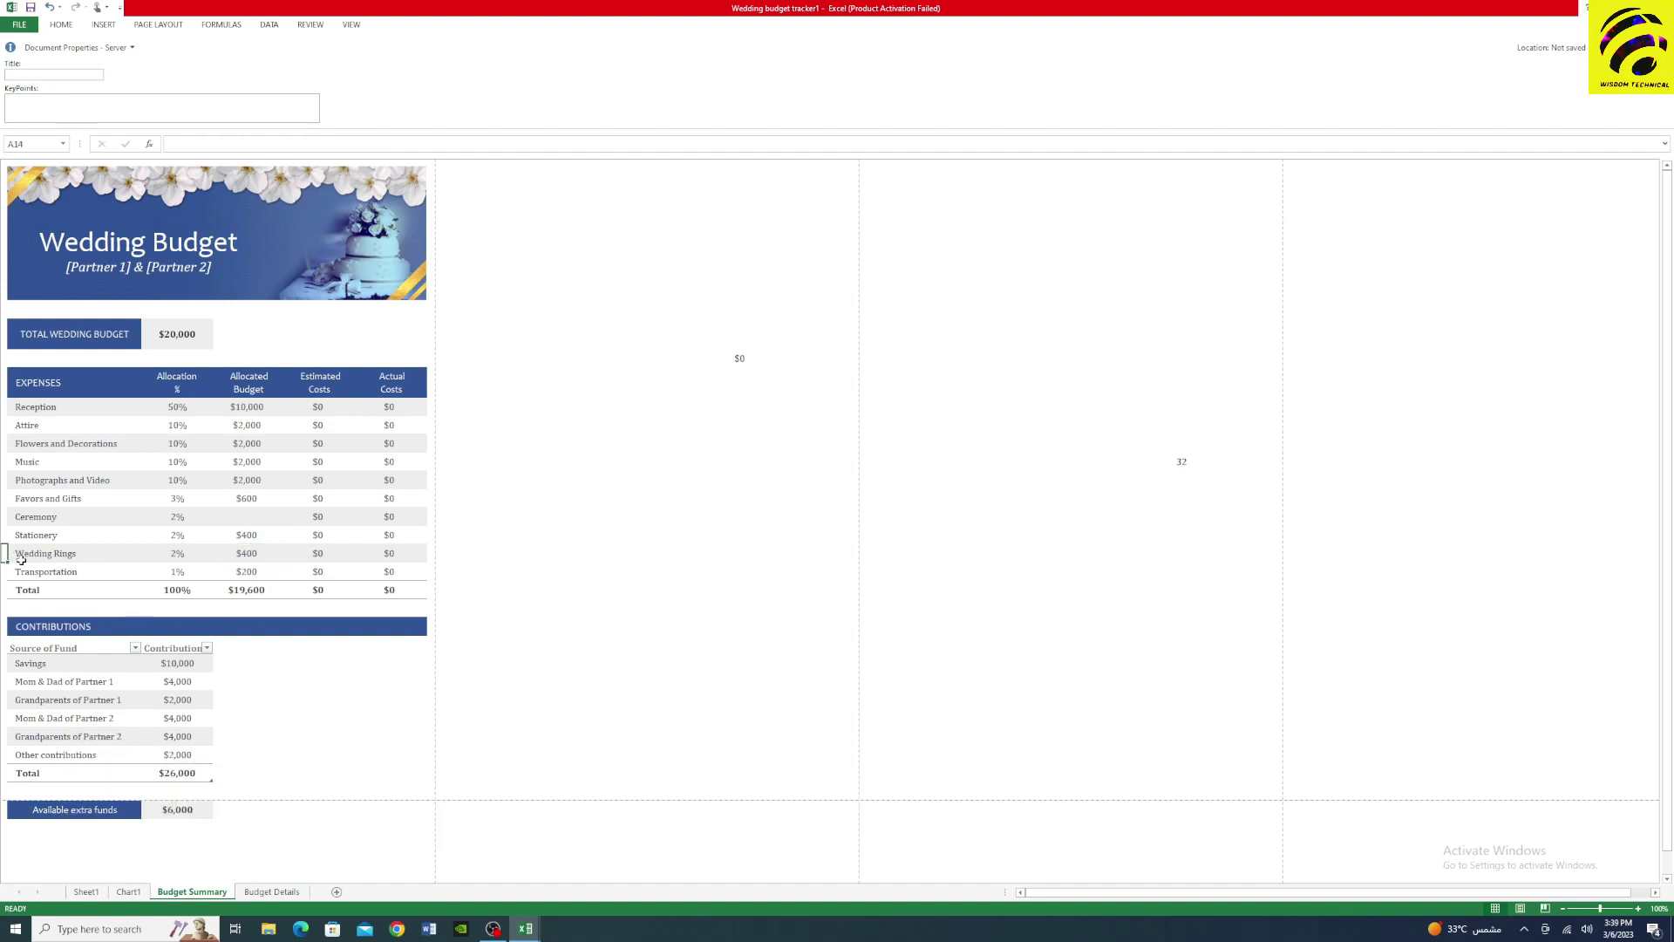
click(179, 571)
key(Page_Down)
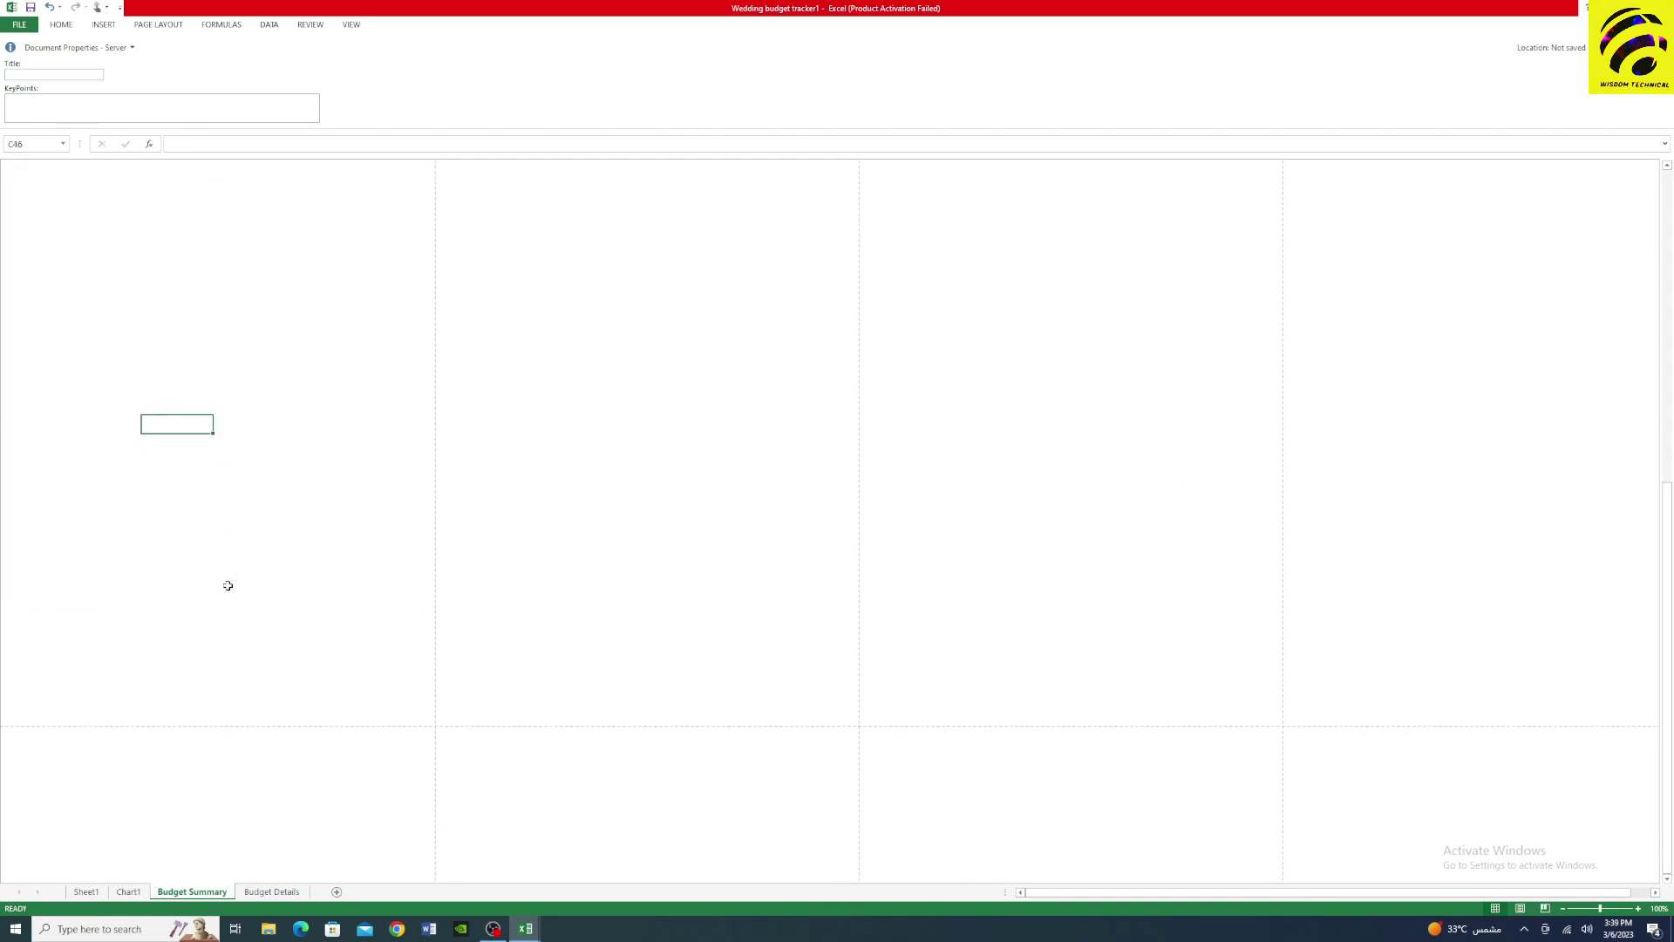
key(Page_Up)
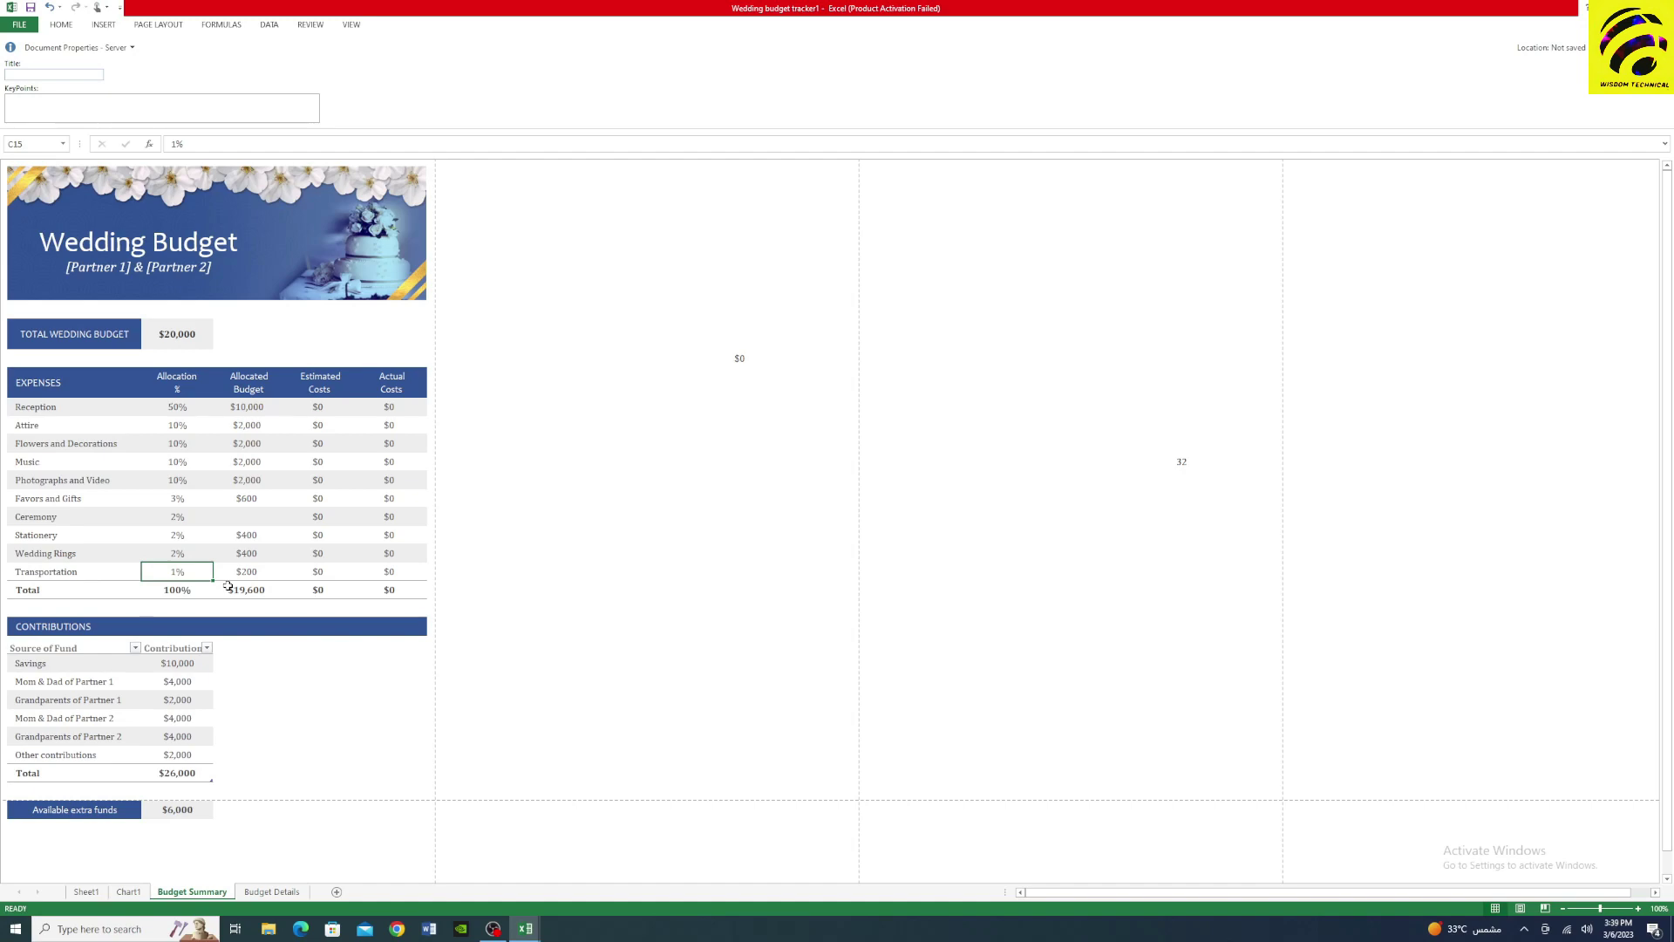
key(ctrl+1)
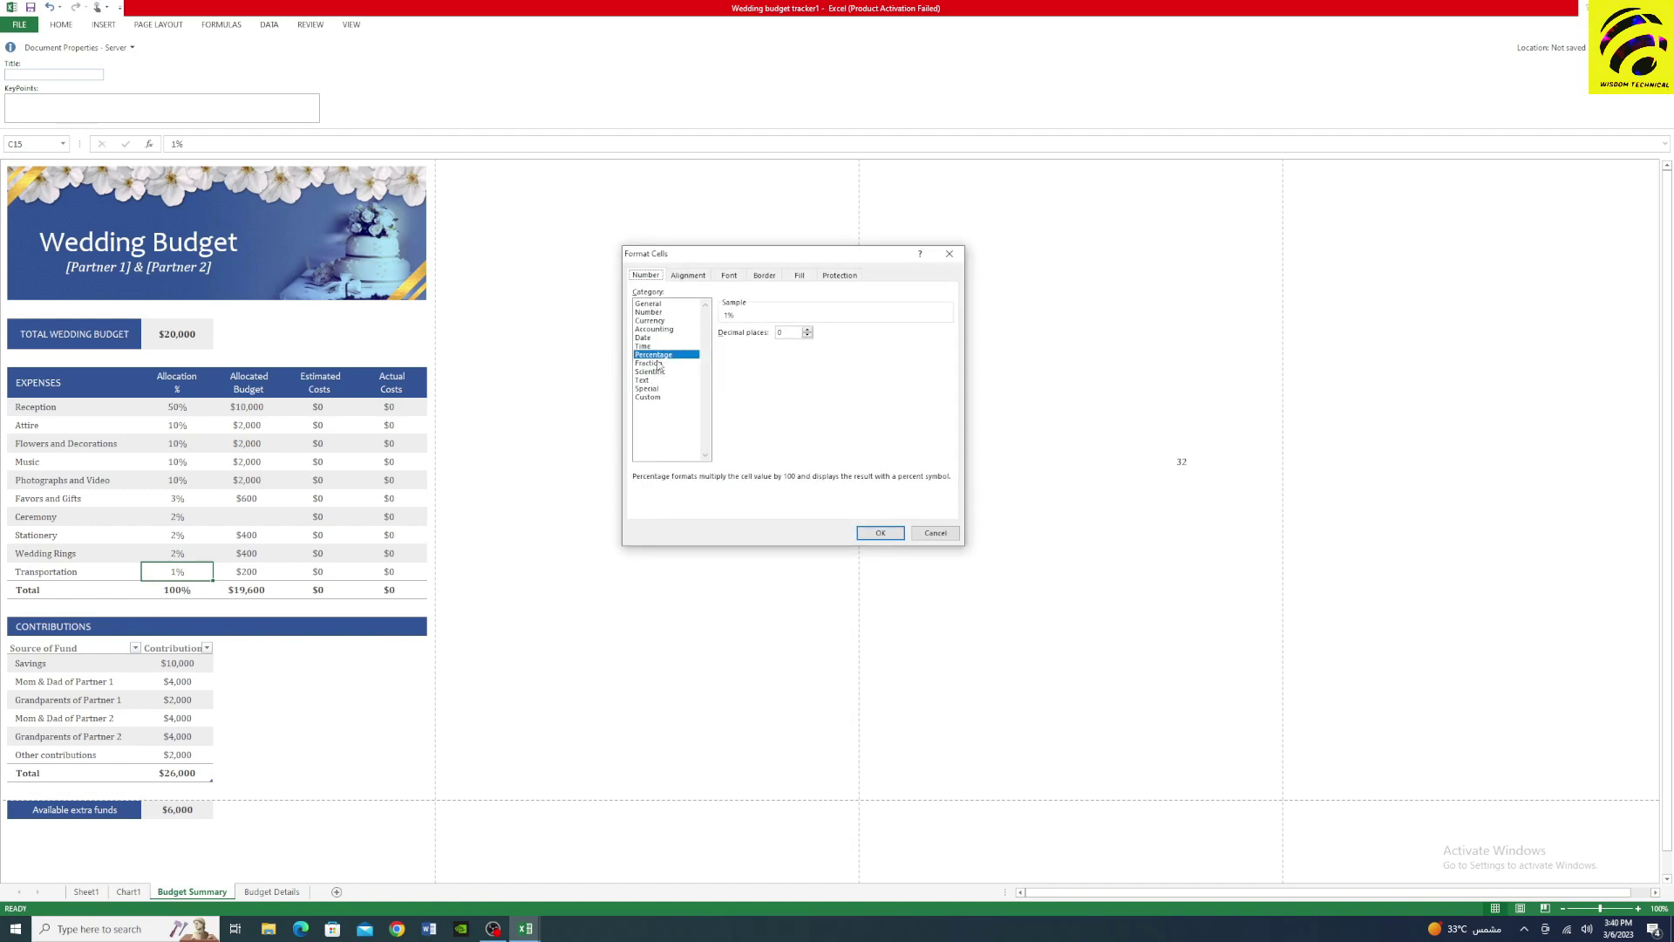
click(687, 277)
click(728, 276)
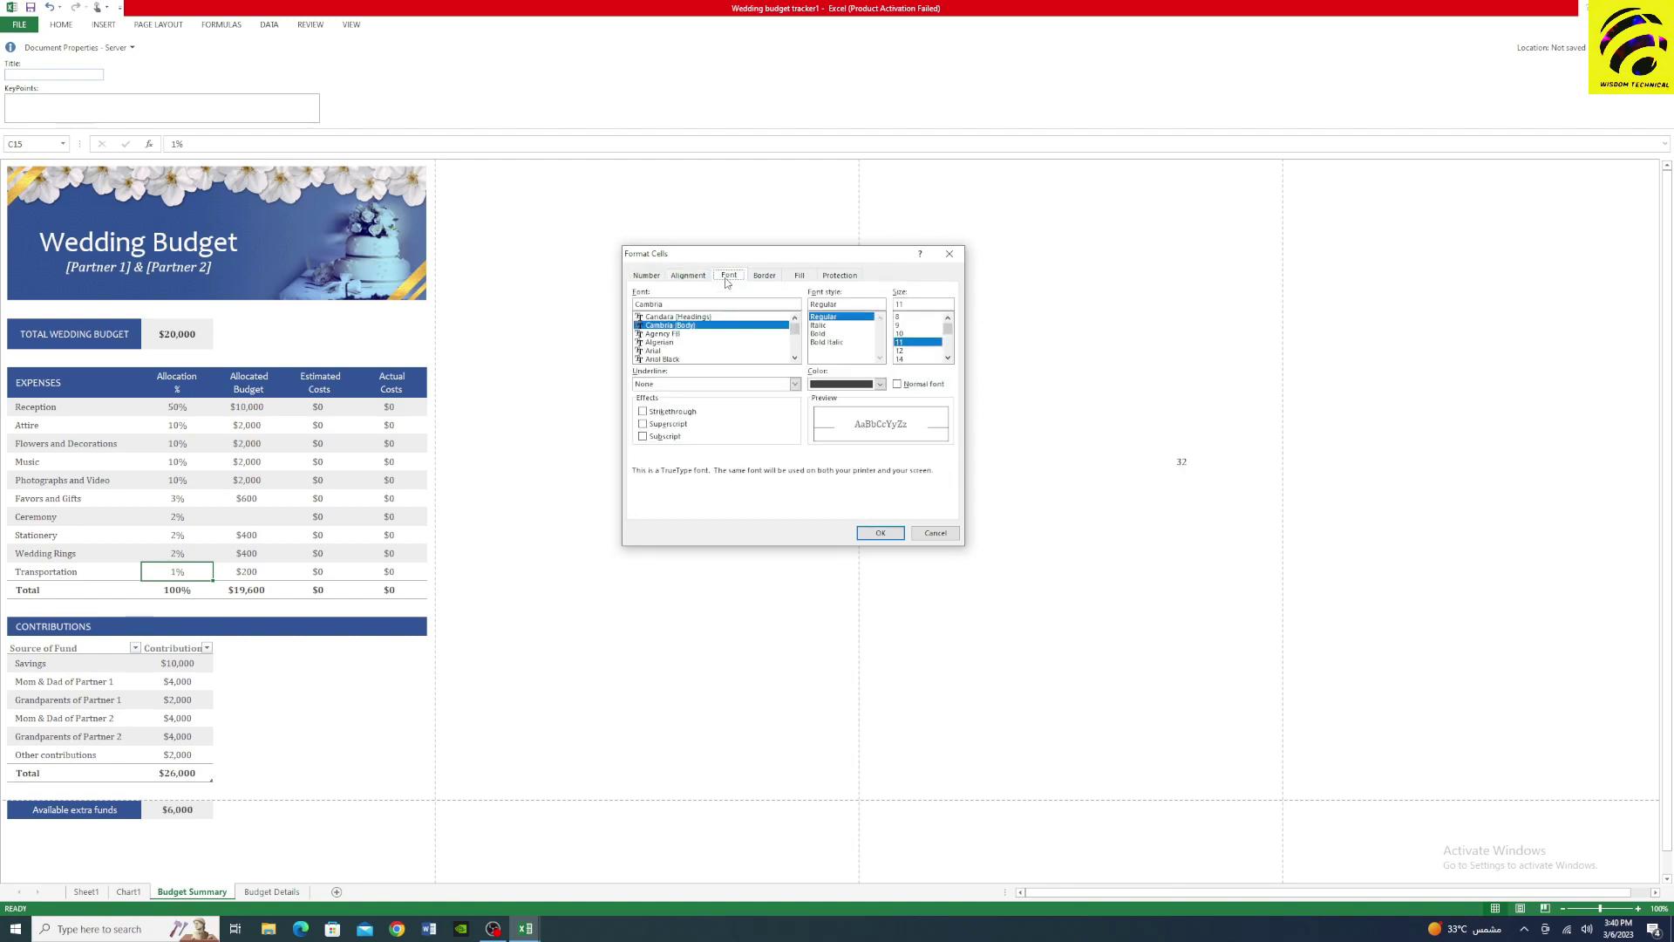
click(764, 276)
click(799, 276)
click(837, 276)
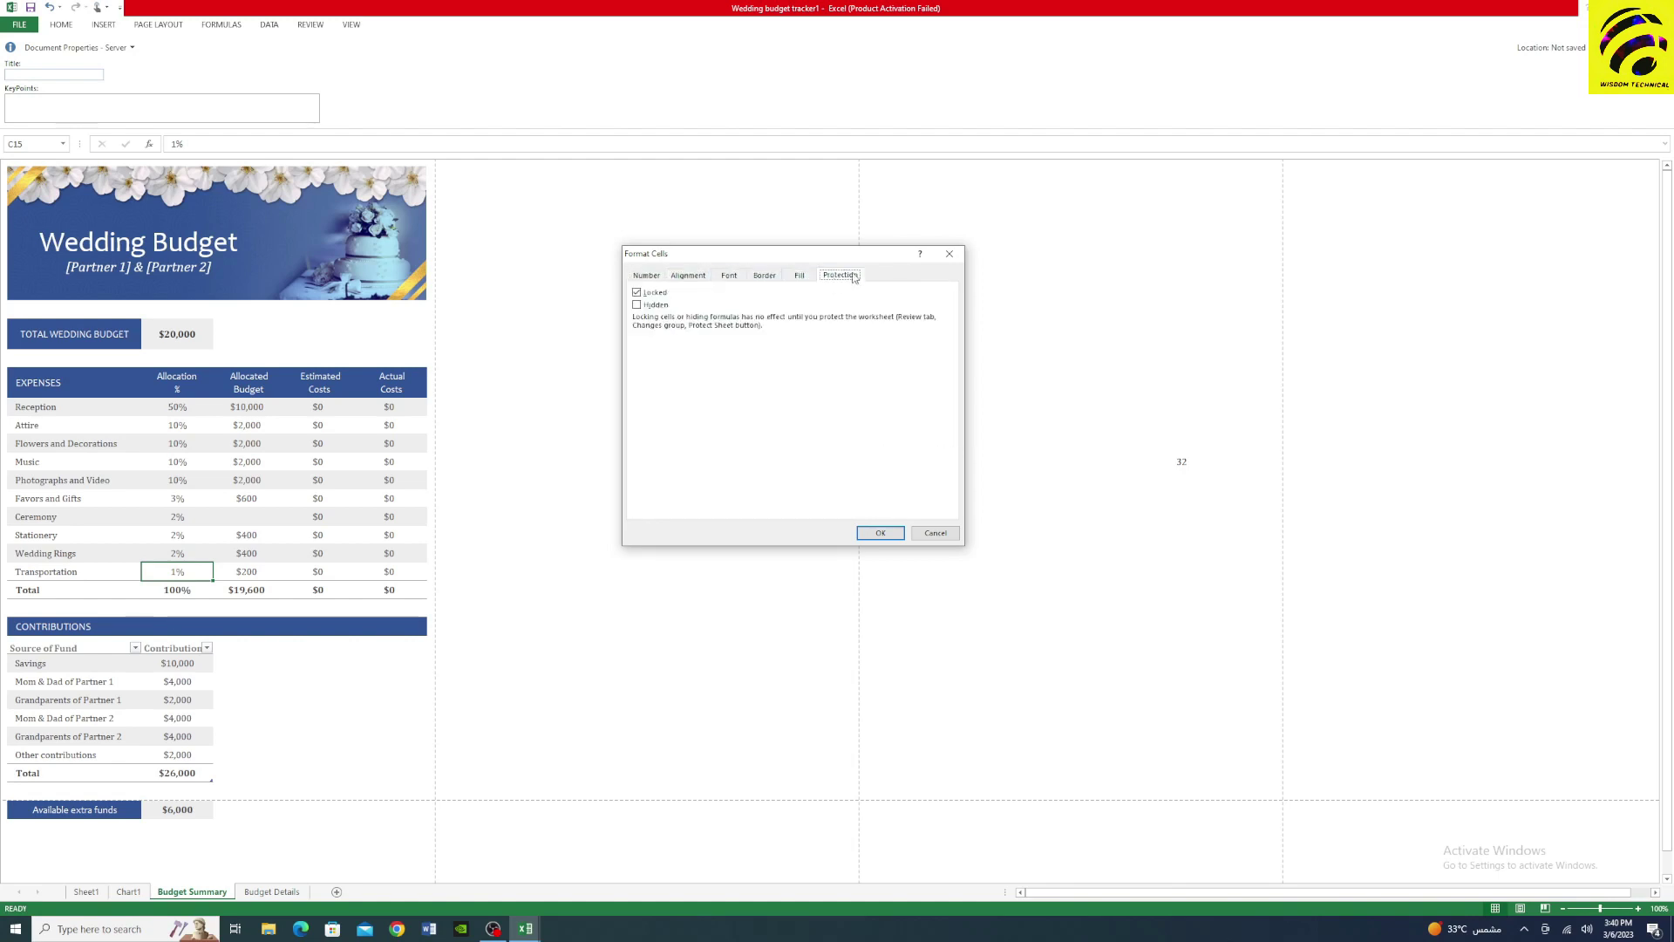
click(950, 254)
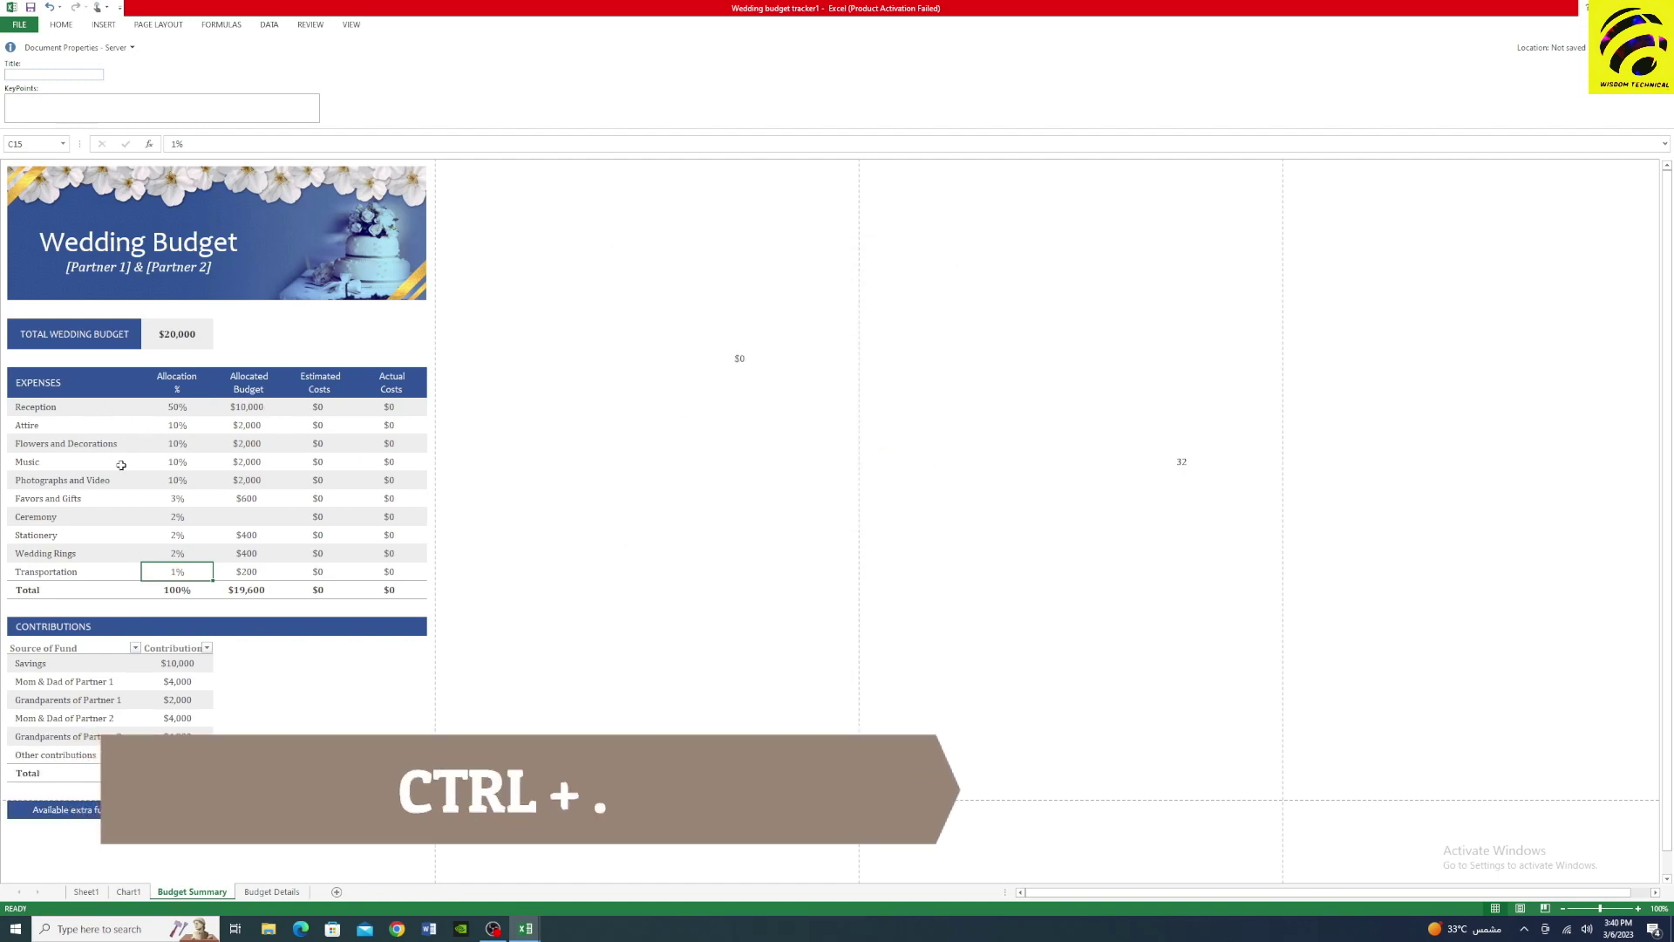
click(122, 465)
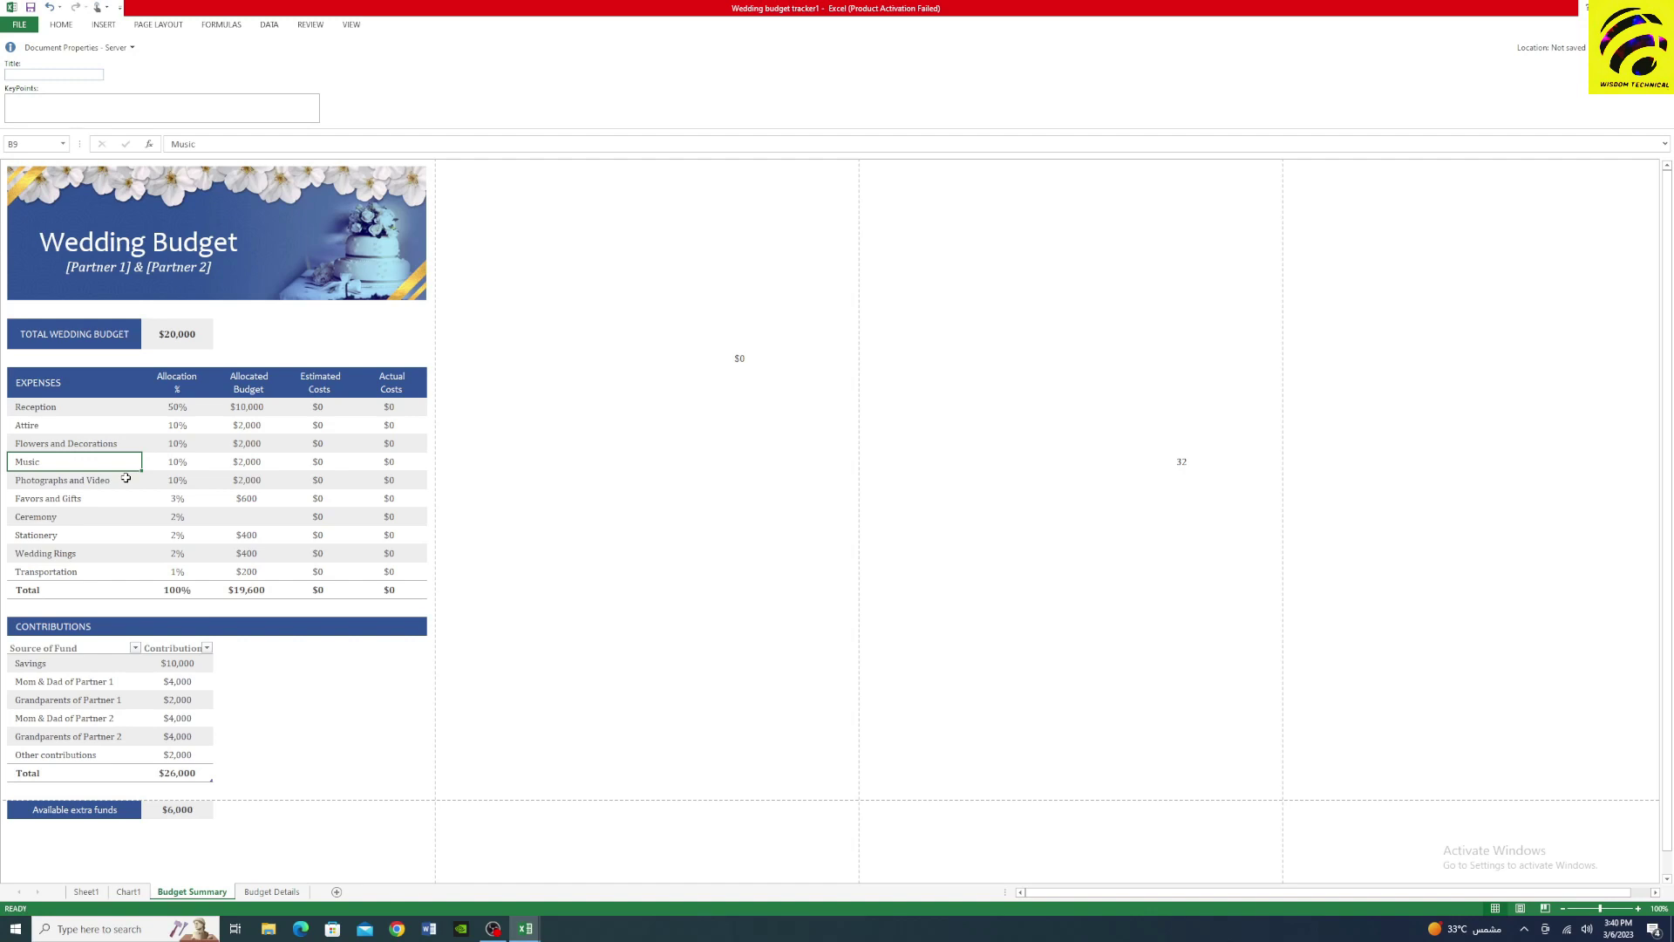
key(Right)
key(Right)
key(Right)
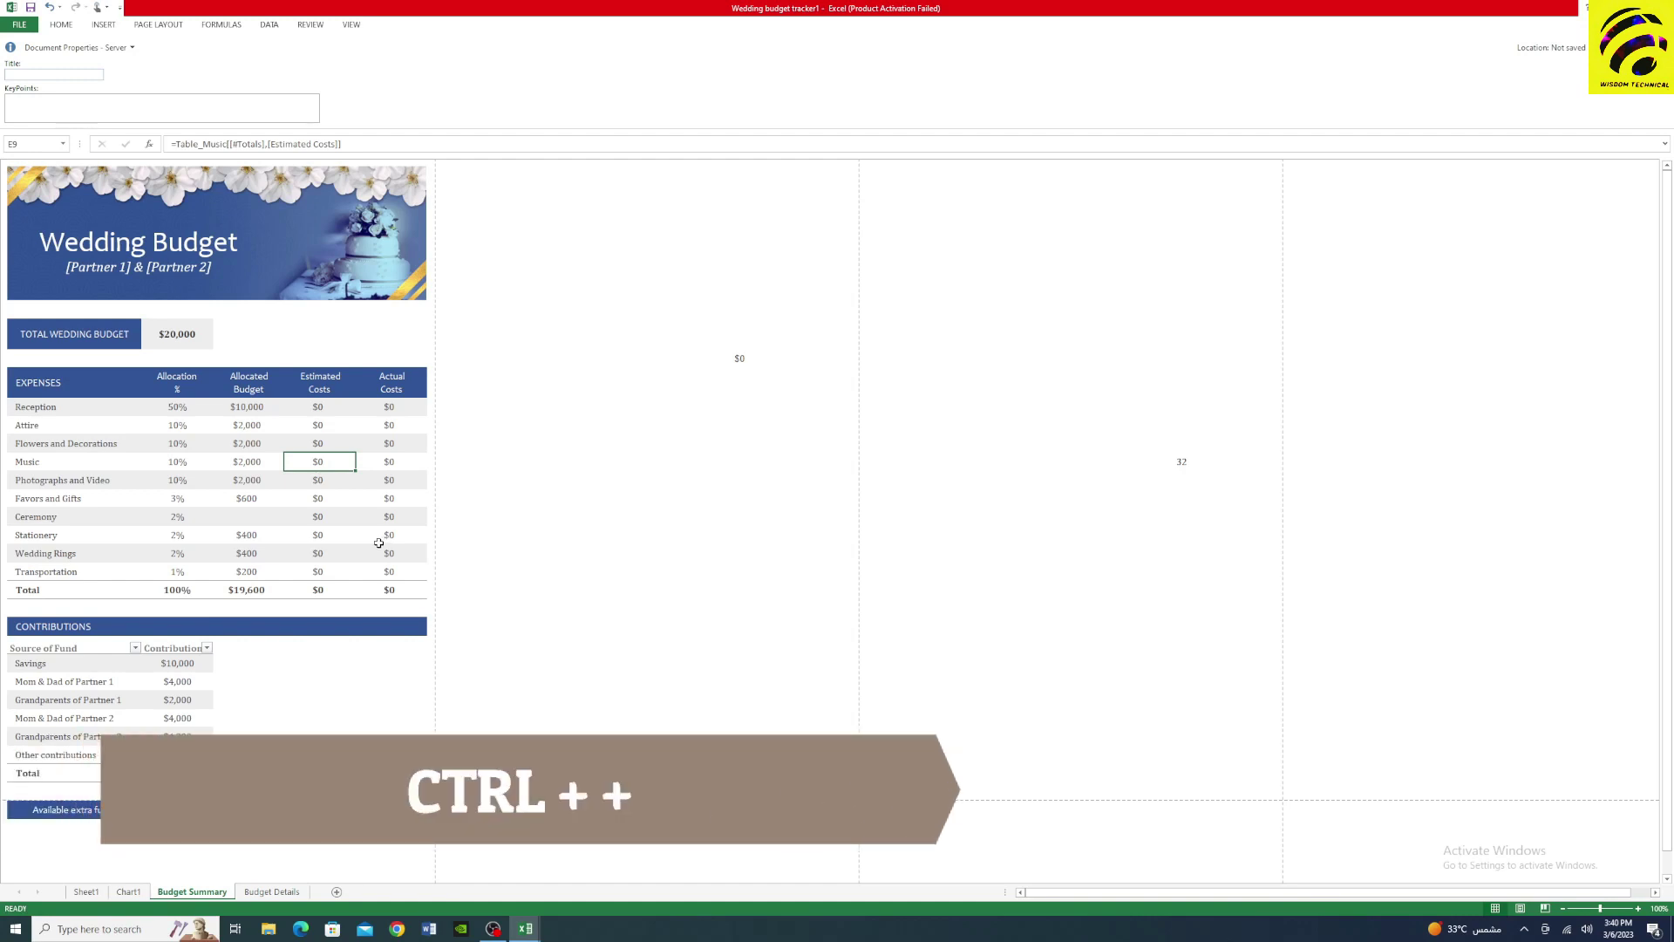
key(ctrl+plus)
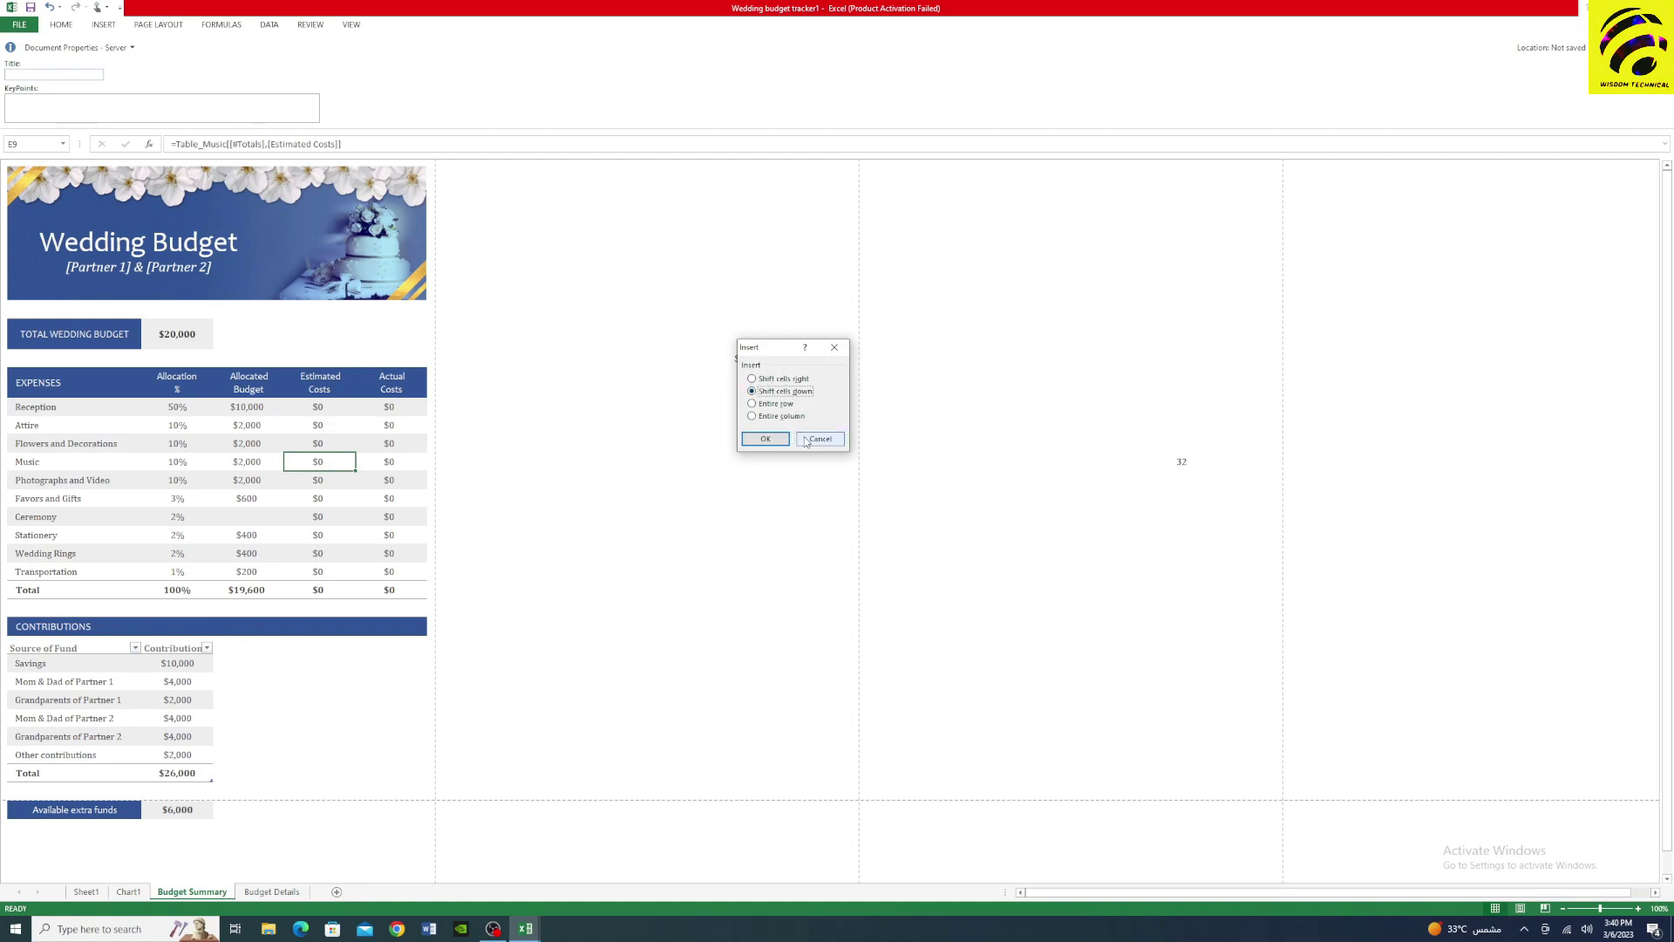
click(811, 443)
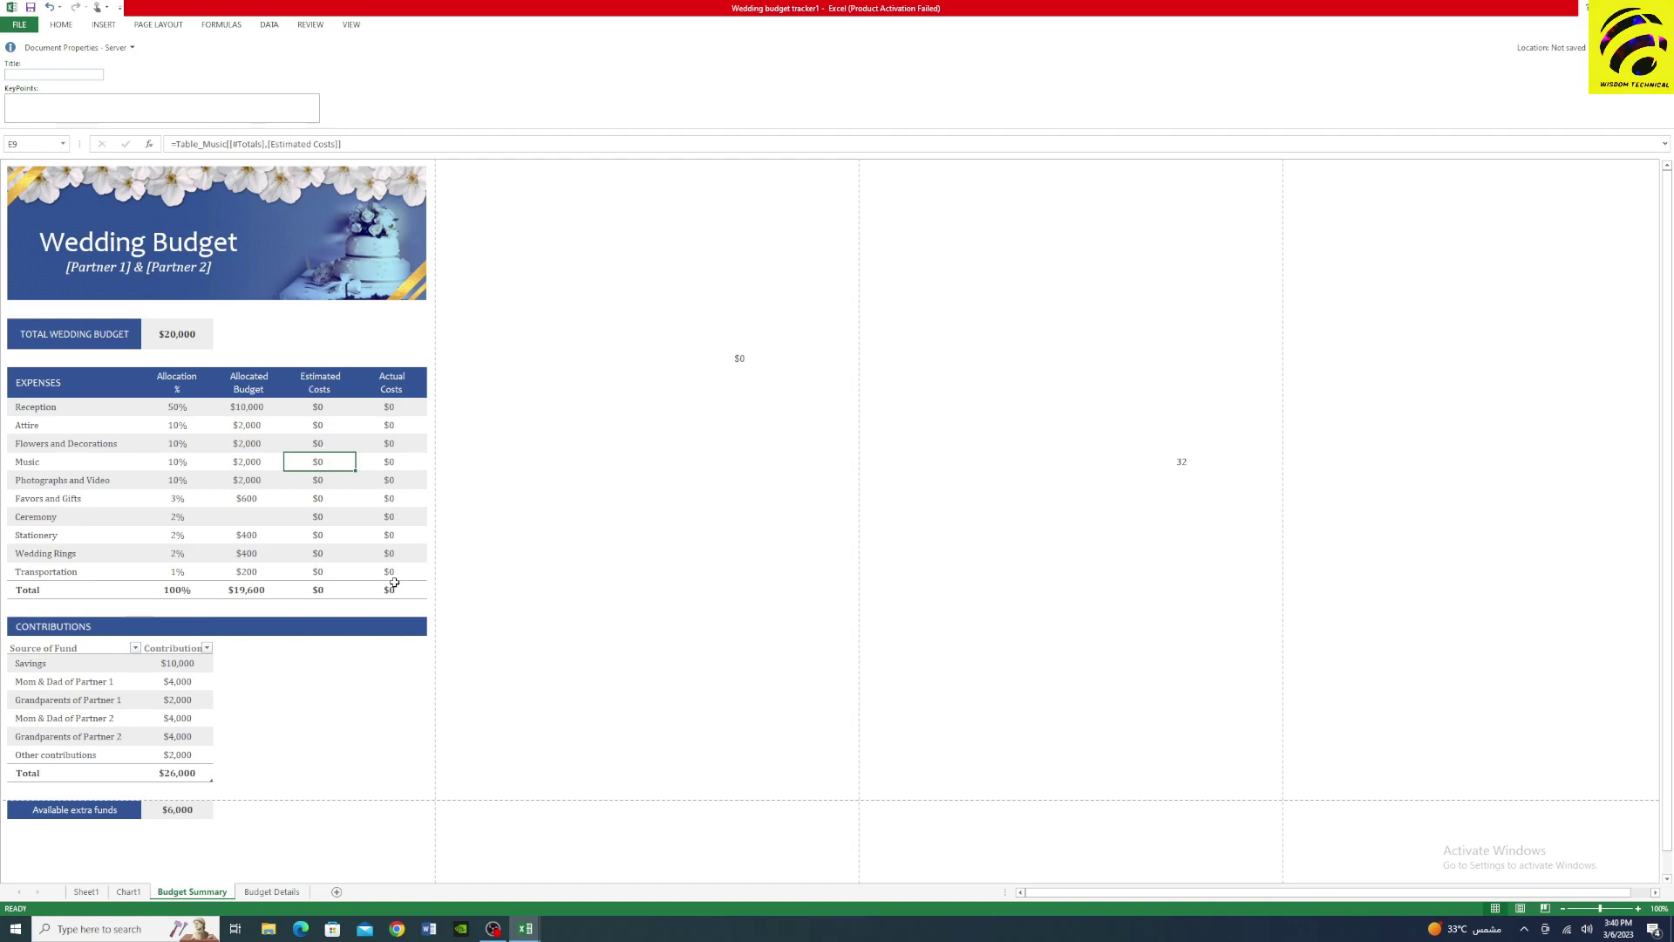
key(ctrl+Home)
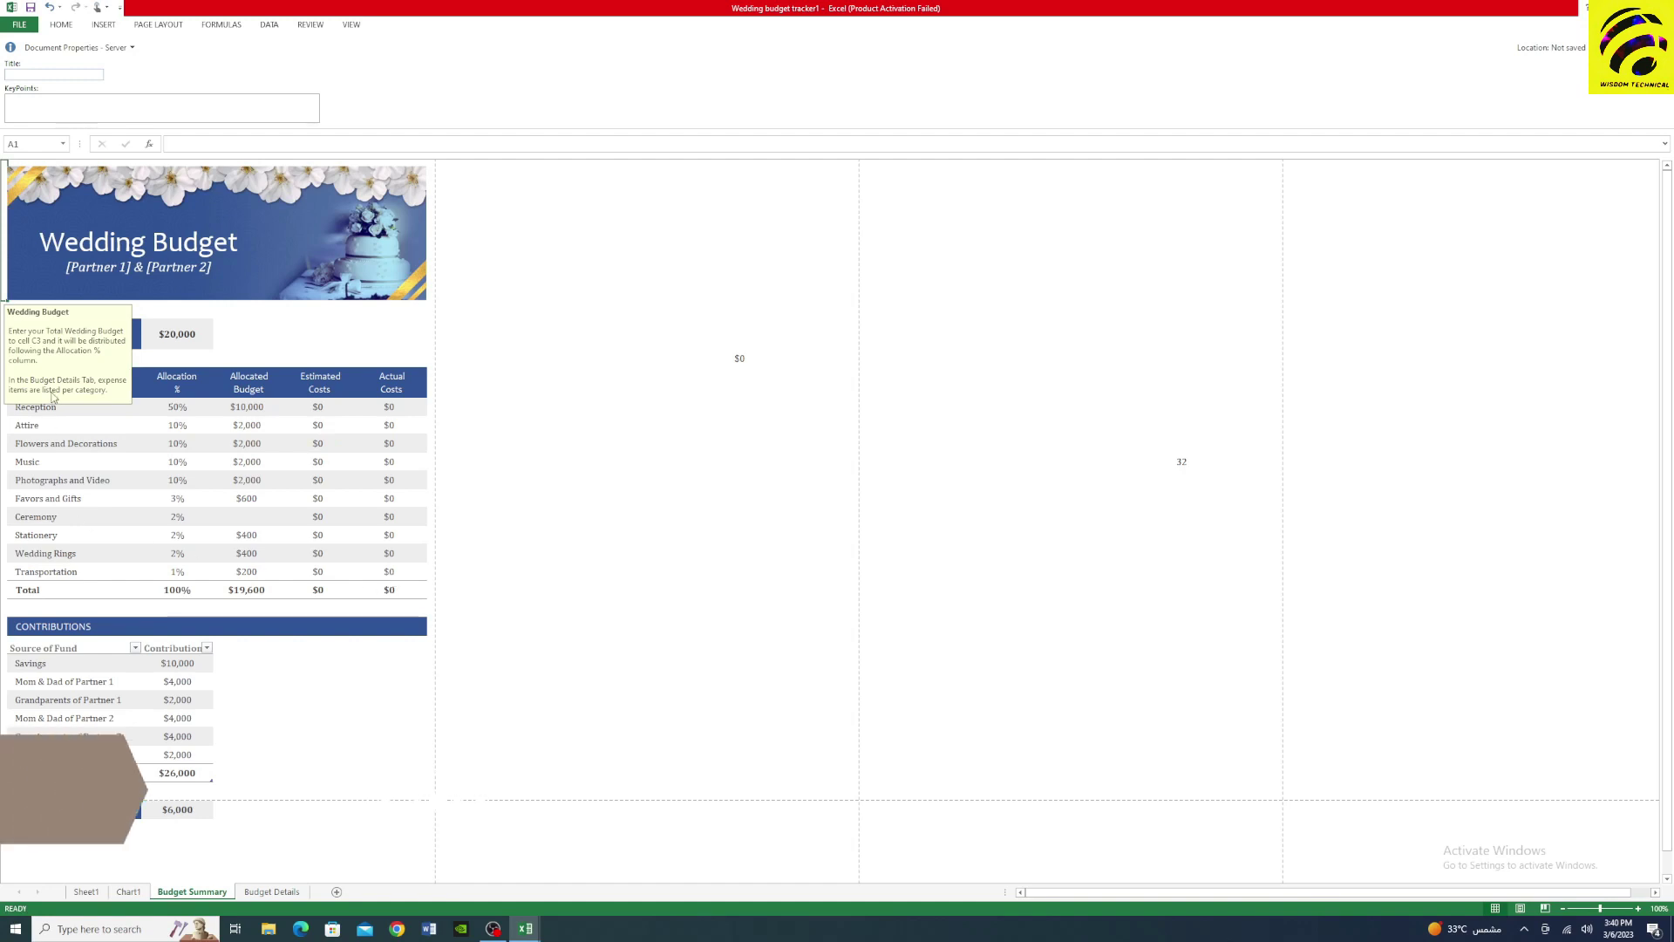
- Jump to the last used cell, then select the whole Wedding Rings row and Actual Costs column
key(ctrl+End)
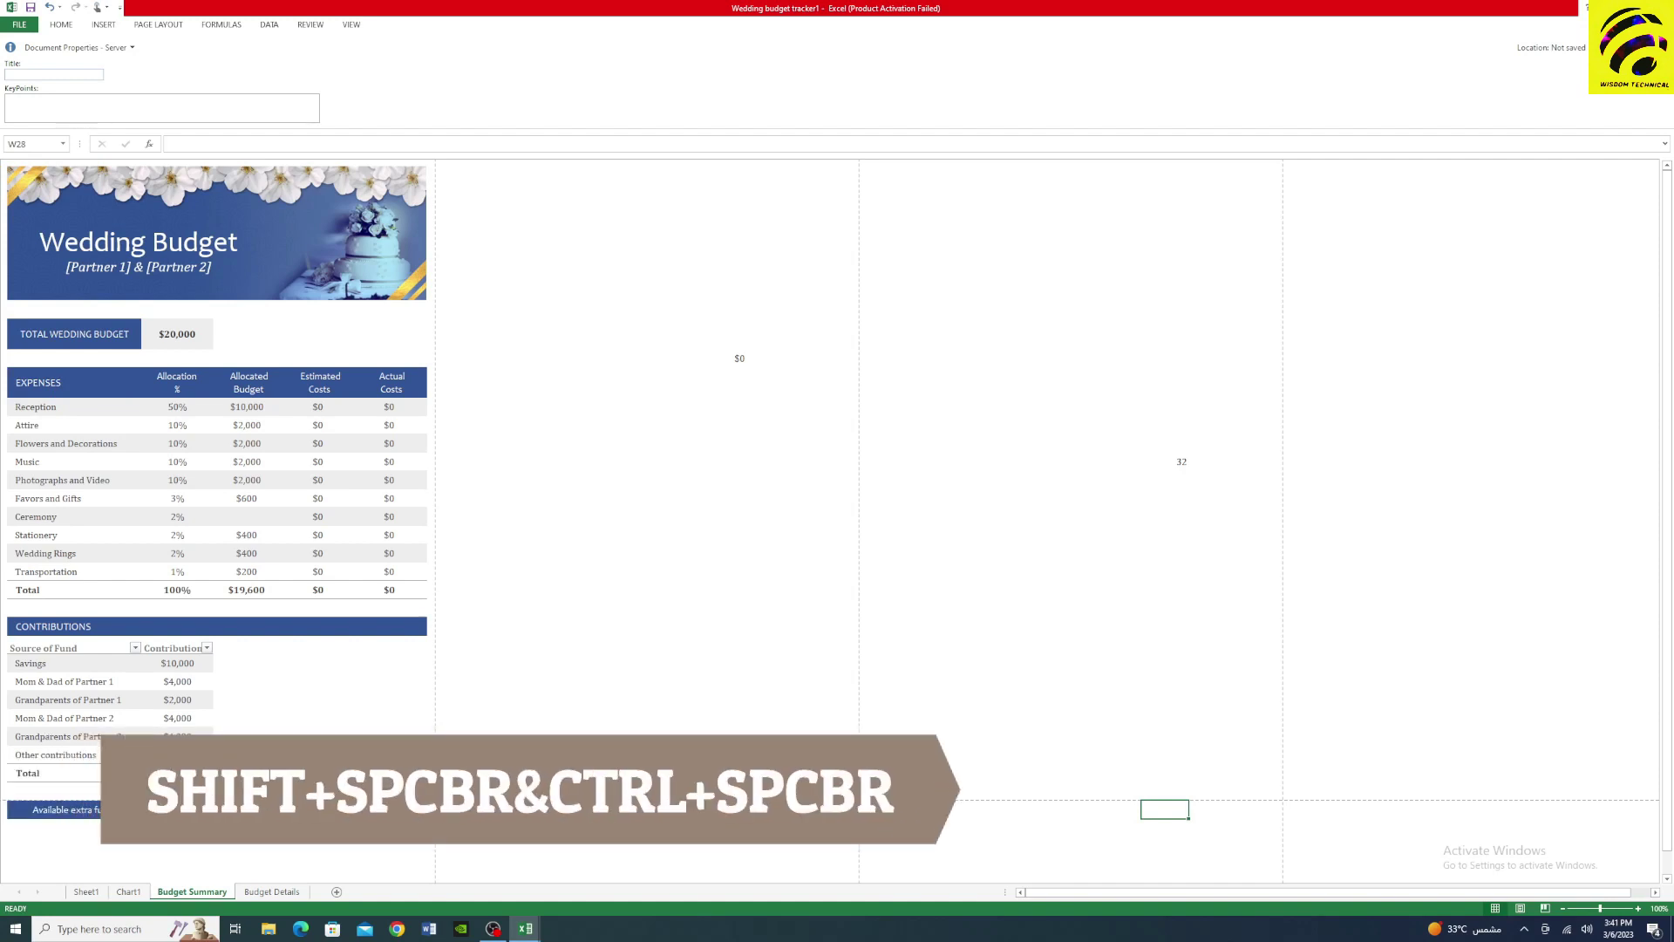
click(370, 552)
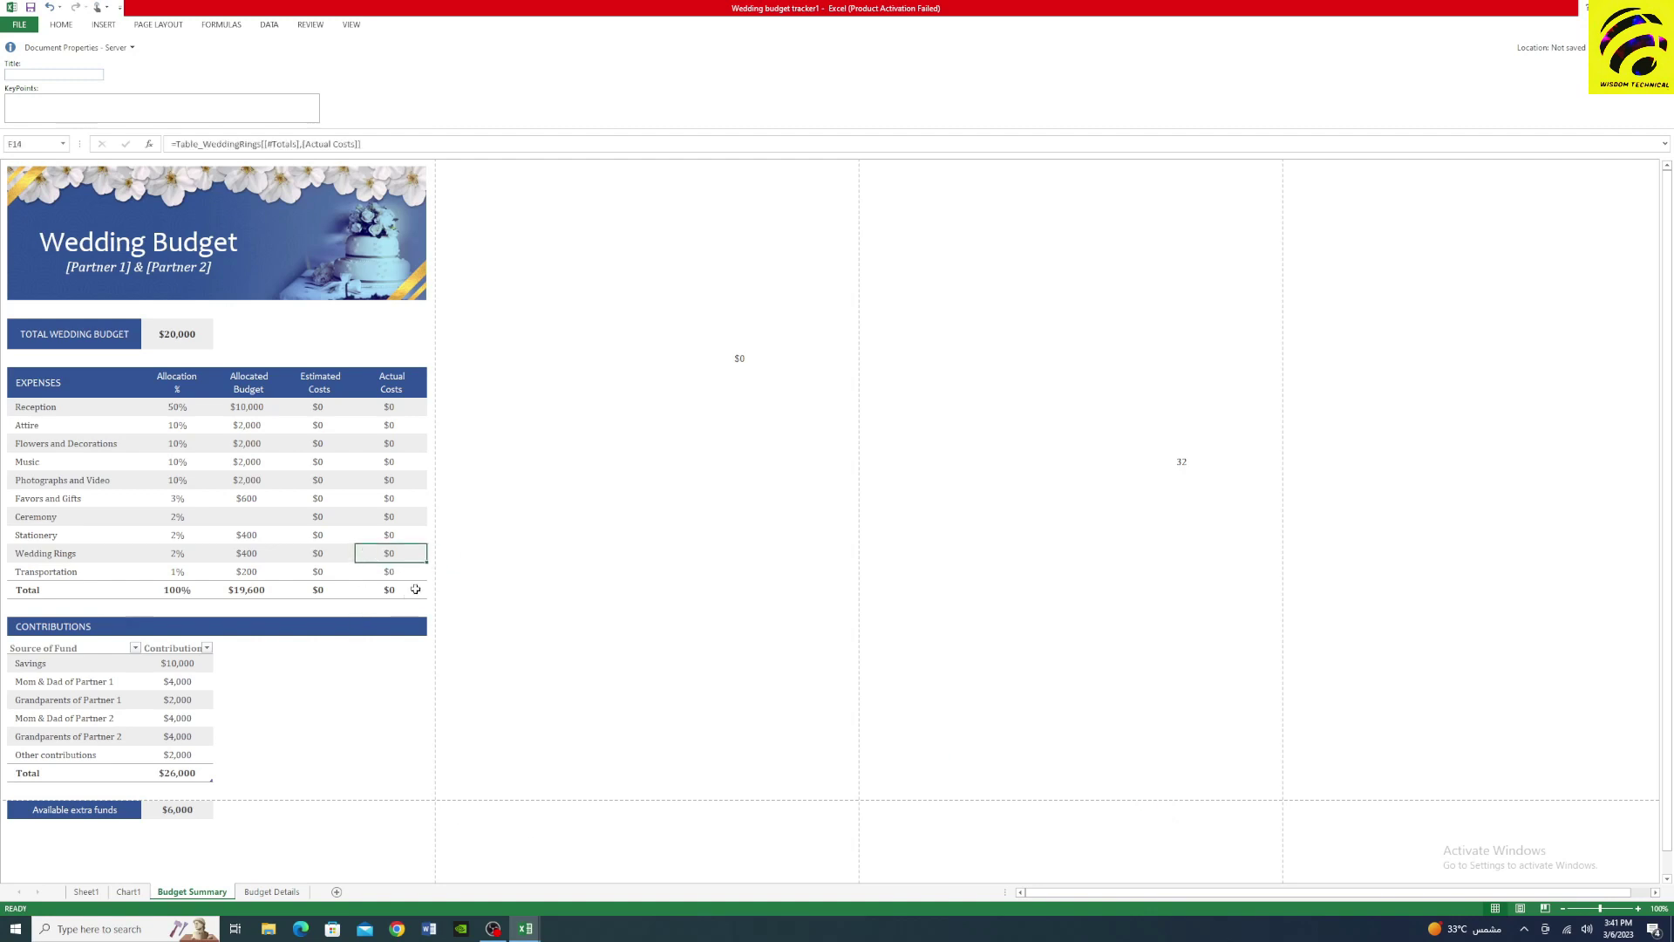
key(shift+space)
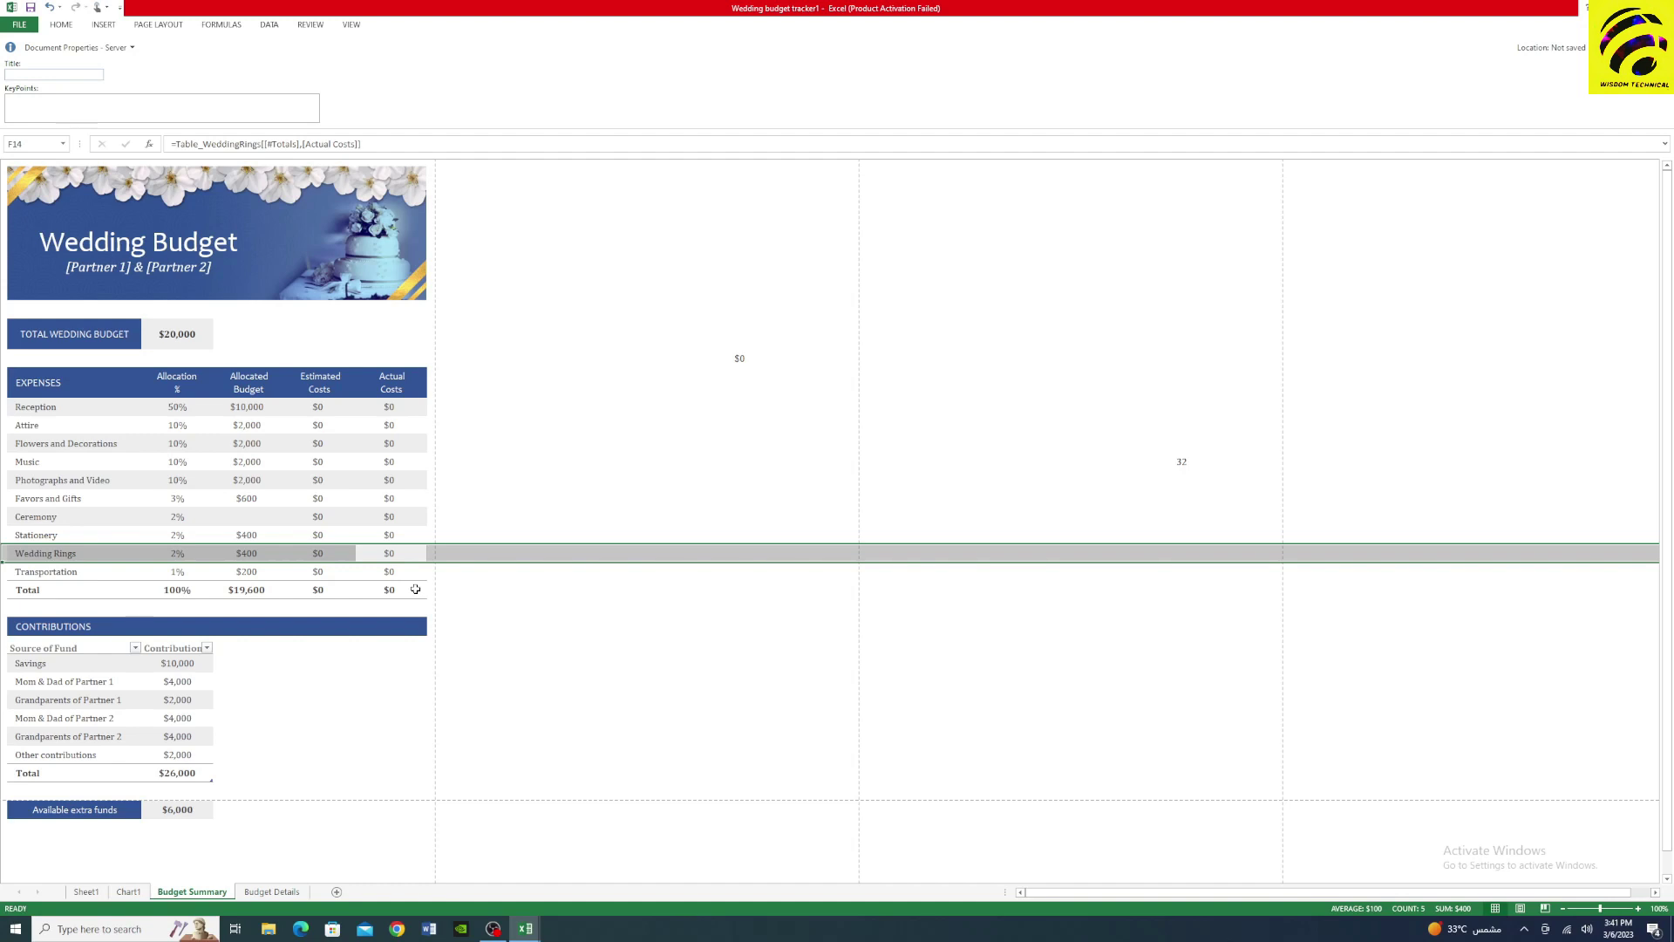
click(356, 590)
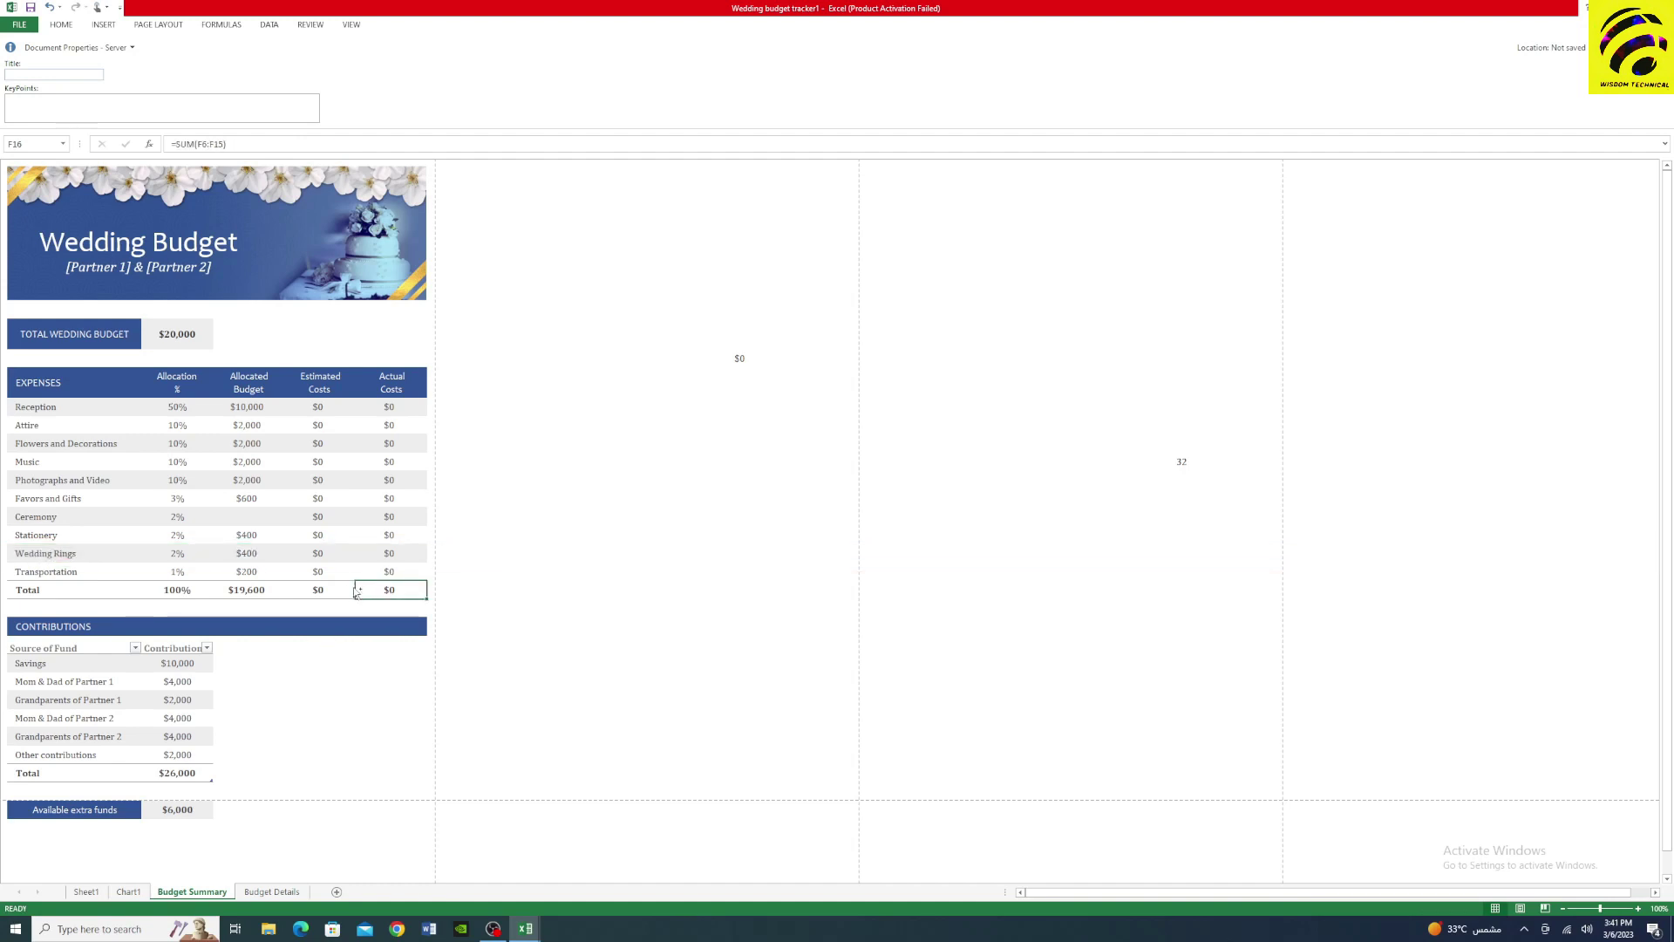
key(ctrl+space)
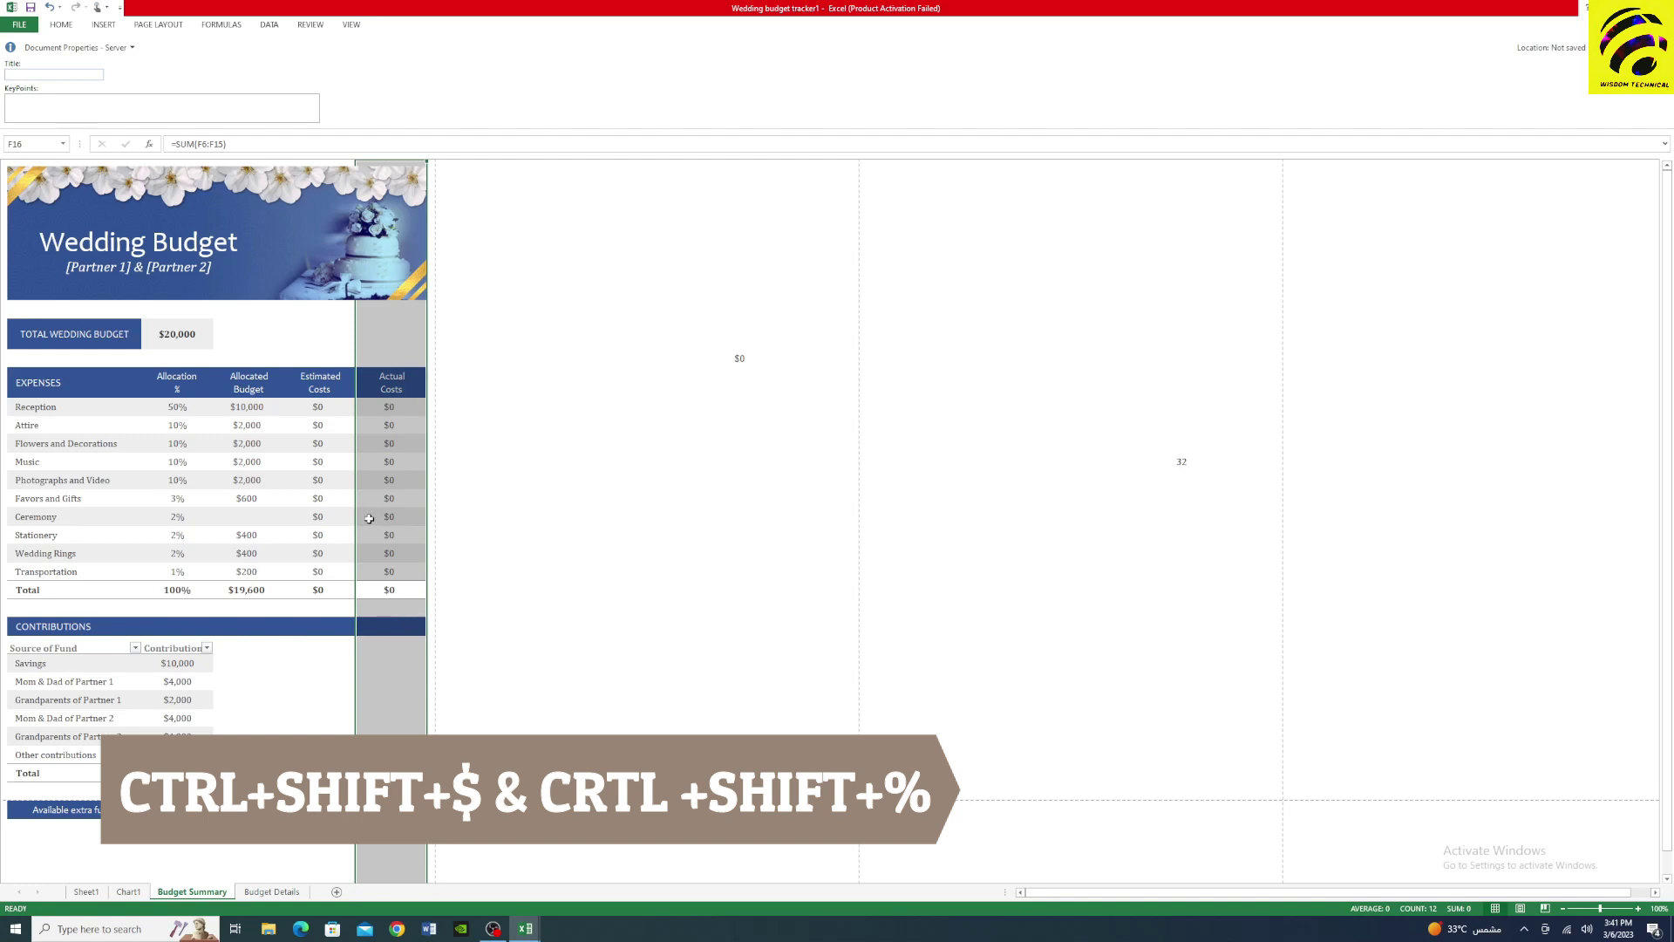
- Select the Stationery budget, then format Transportation's allocated budget as a percentage (20000%)
click(248, 537)
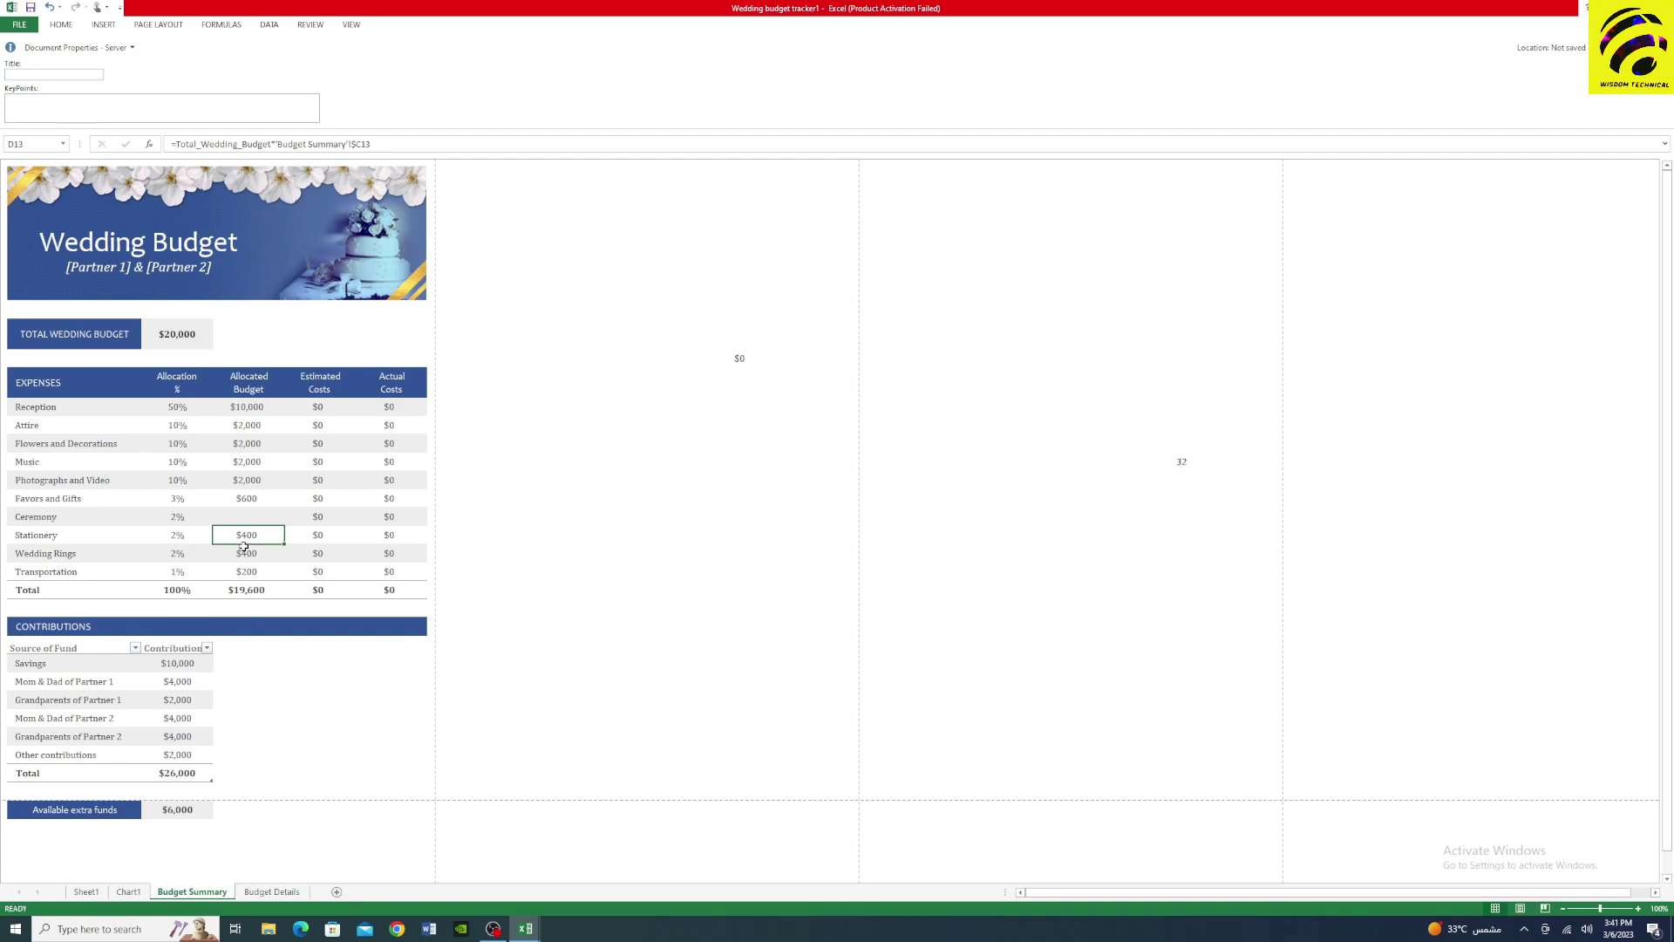
click(254, 575)
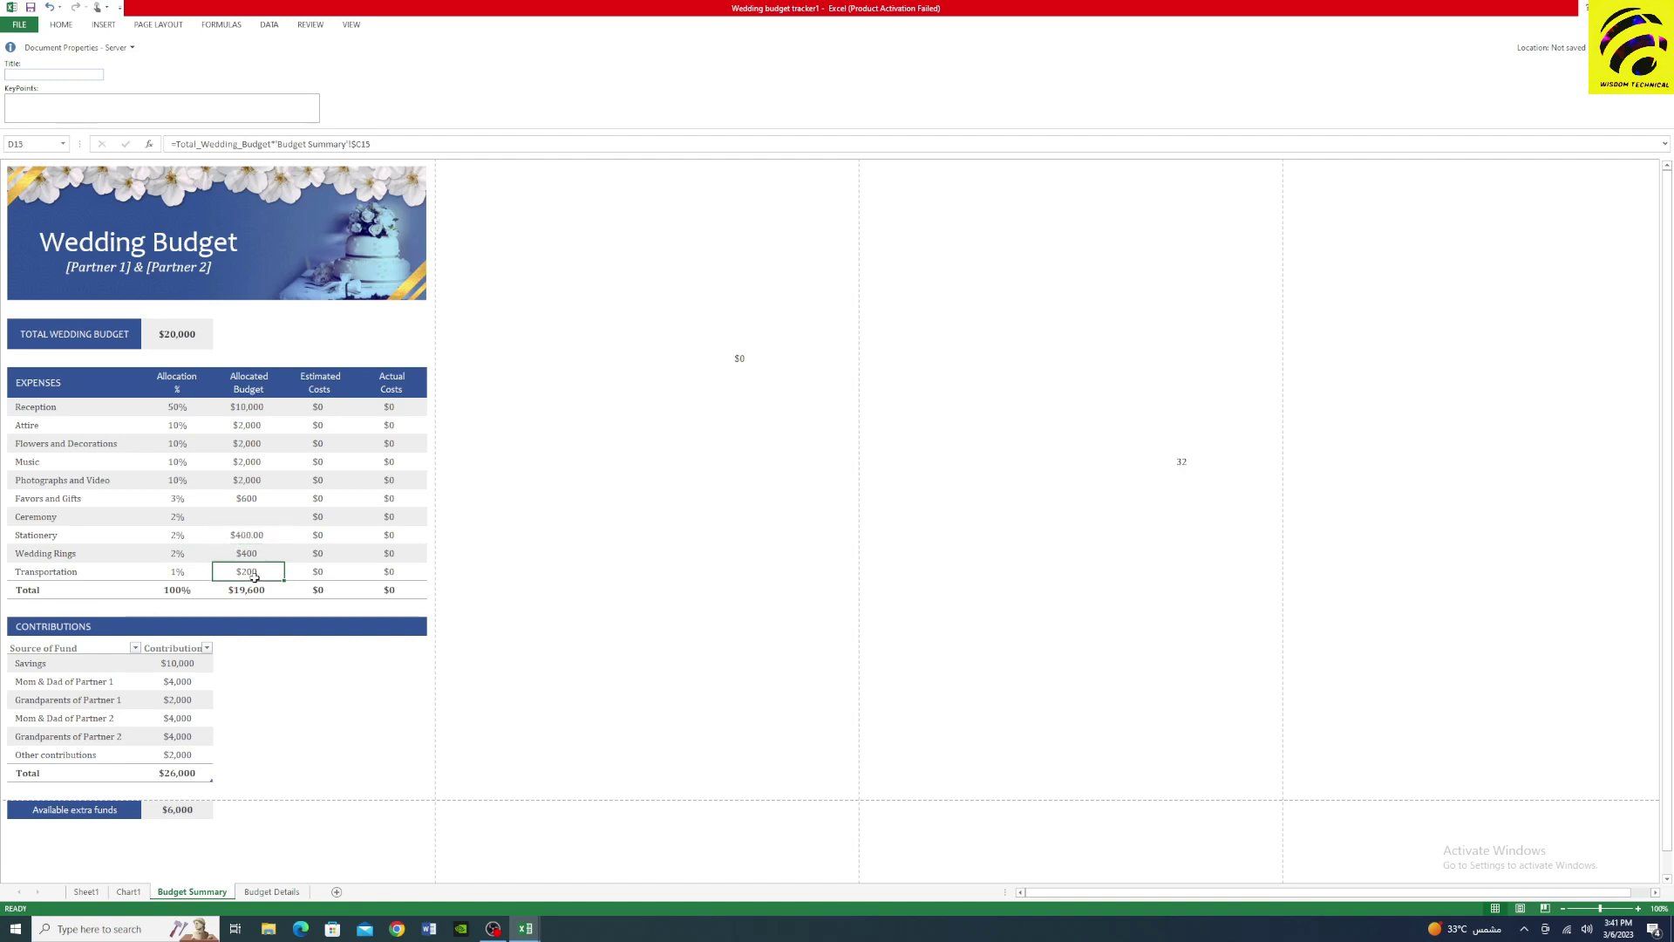
key(ctrl+shift+5)
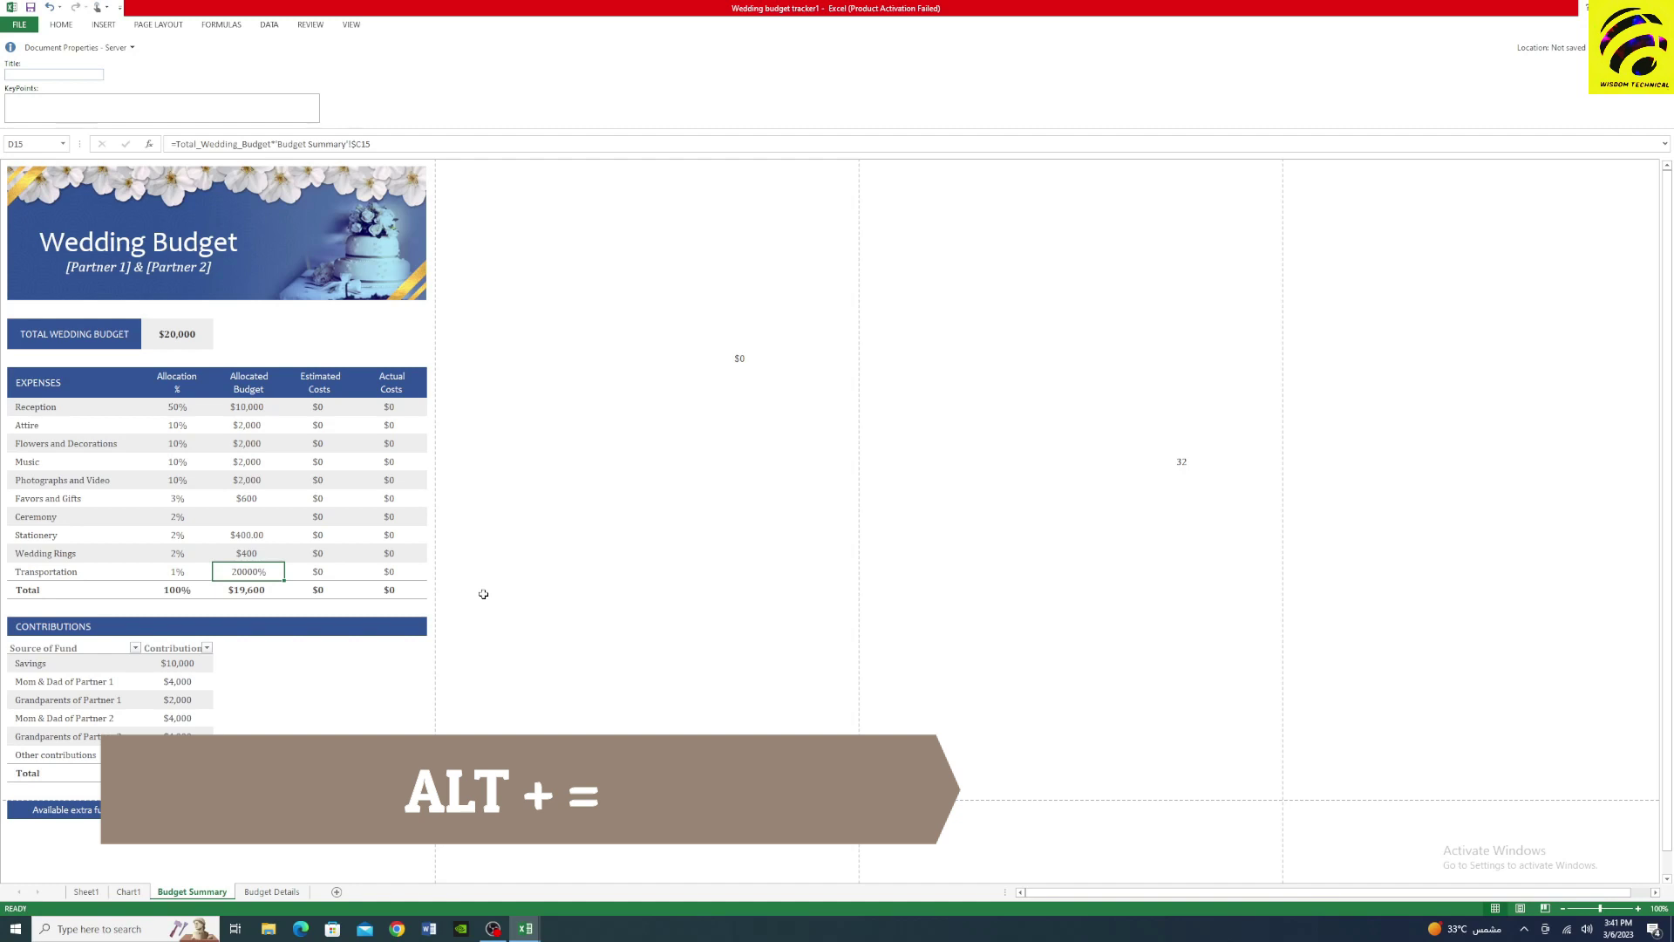
- AutoSum Transportation's allocated budget as =SUM(D13:D14), then expand and collapse the ribbon
key(alt+equal)
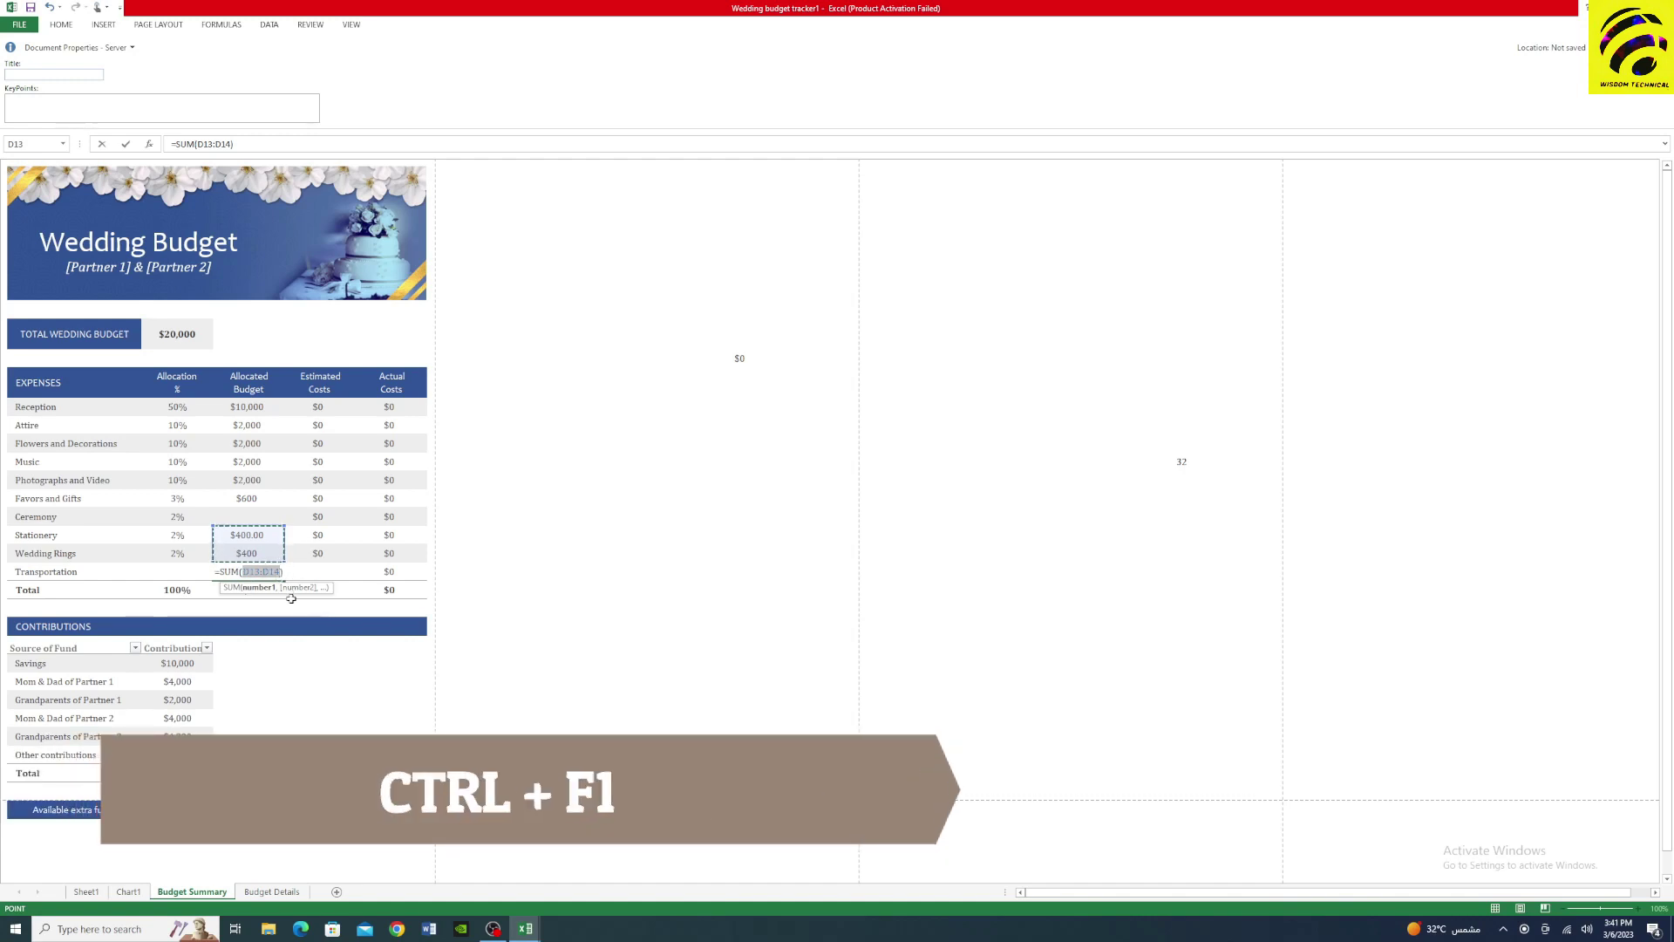
key(ctrl+F1)
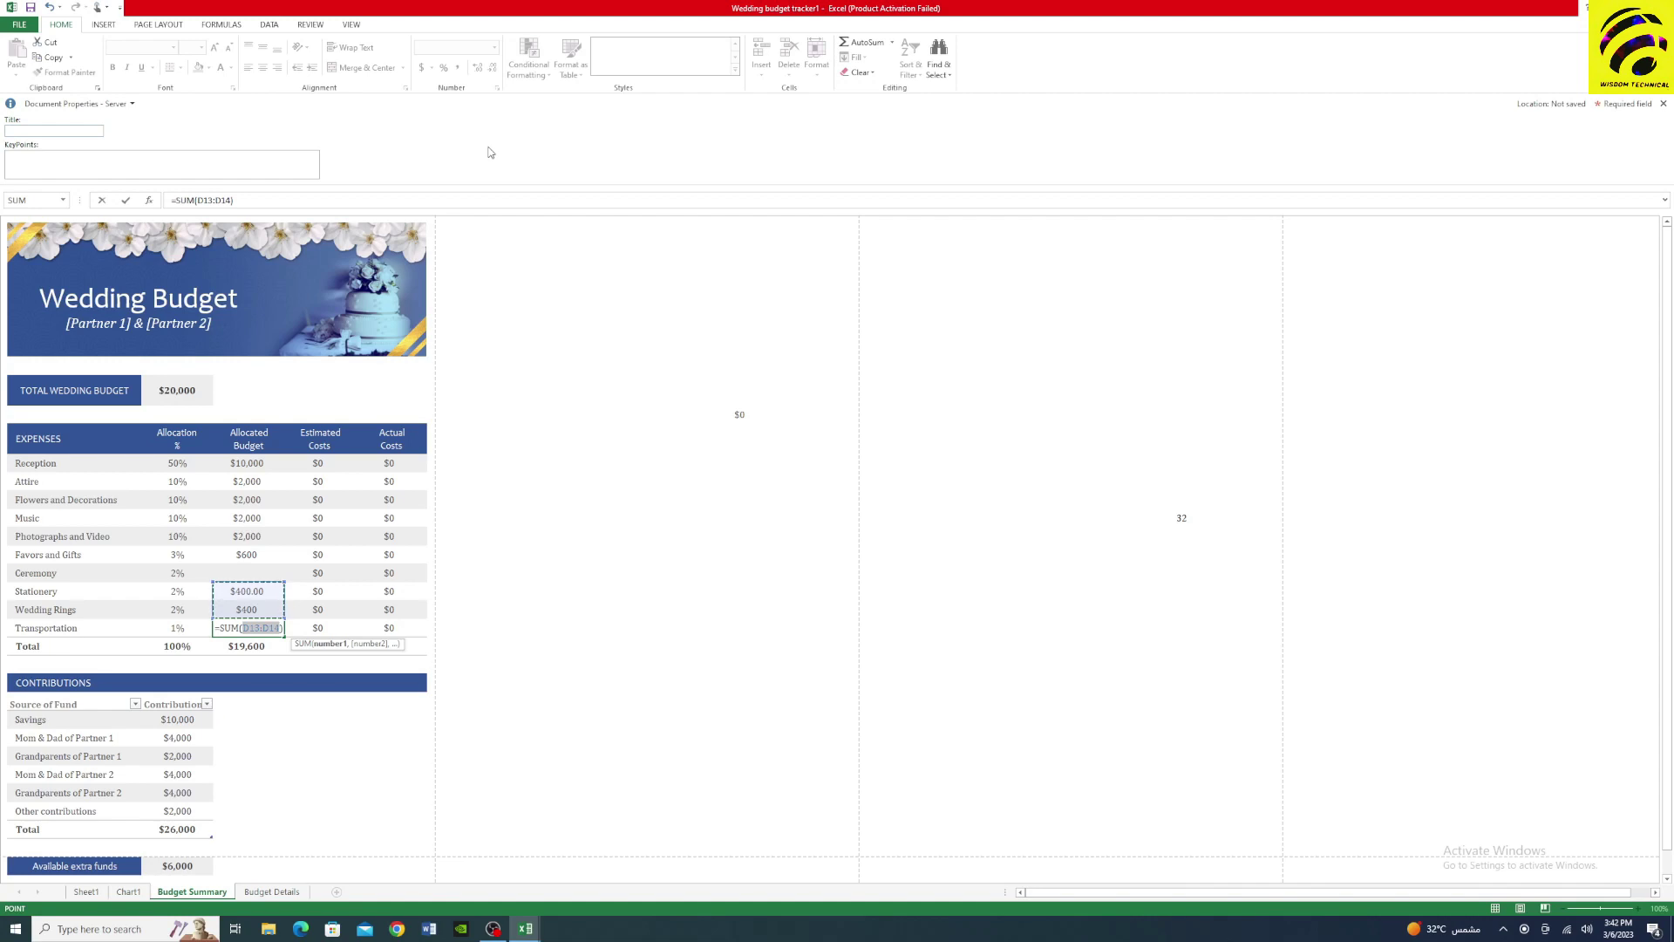
key(ctrl+F1)
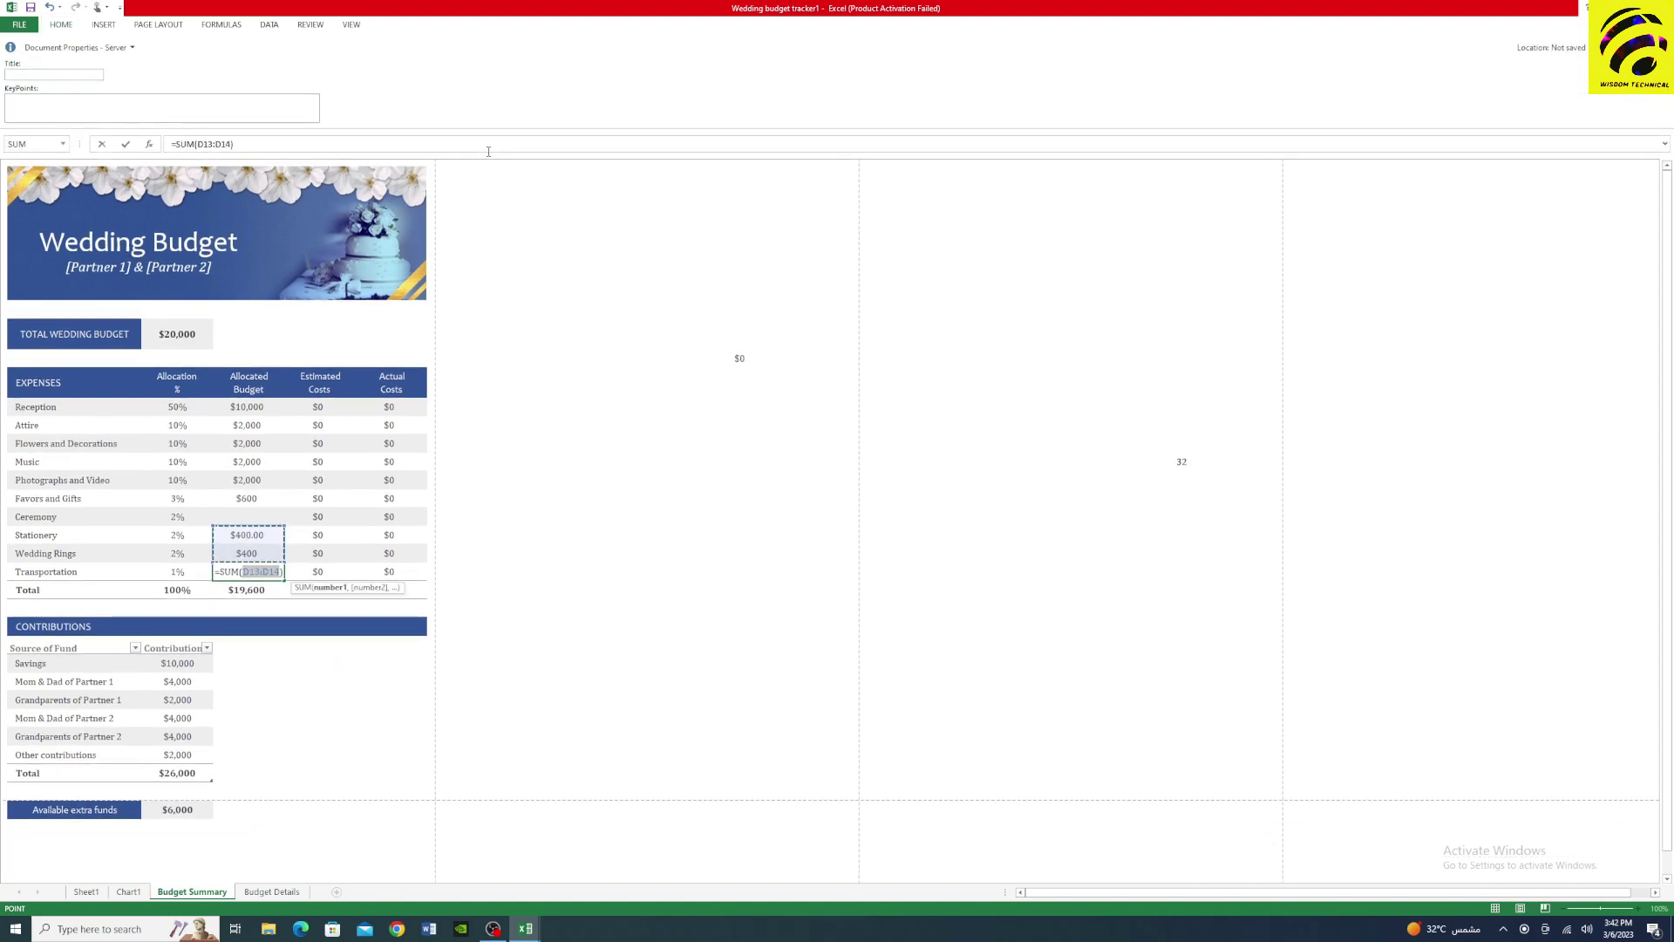